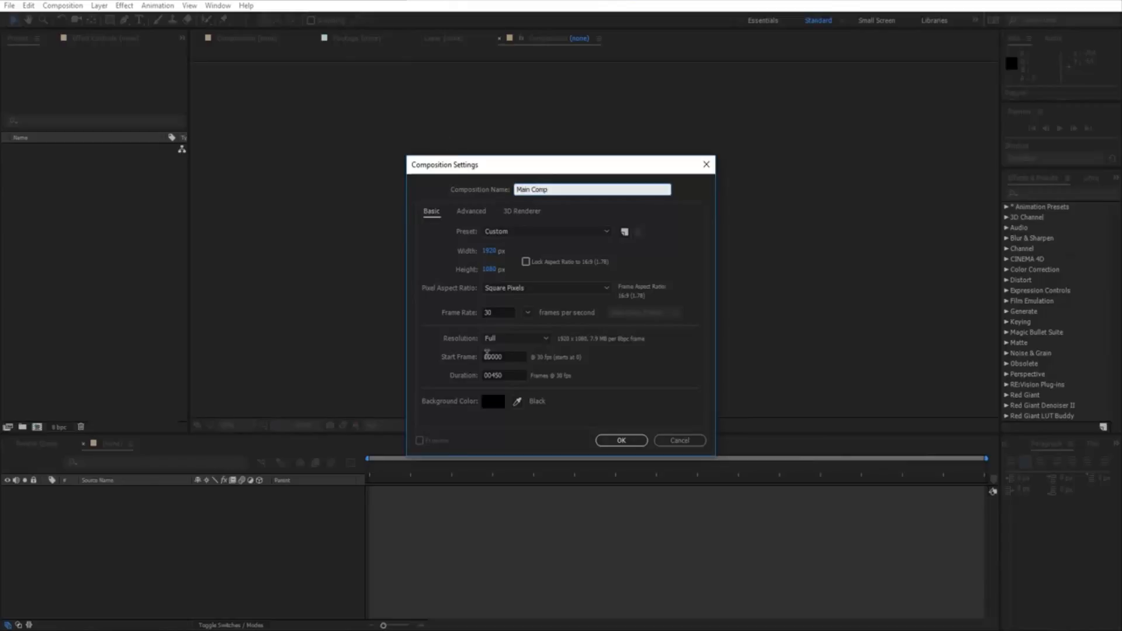
- Set the duration of Main Comp to 300 frames and create the composition
{"action": "left_click", "coordinate": [499, 375]}
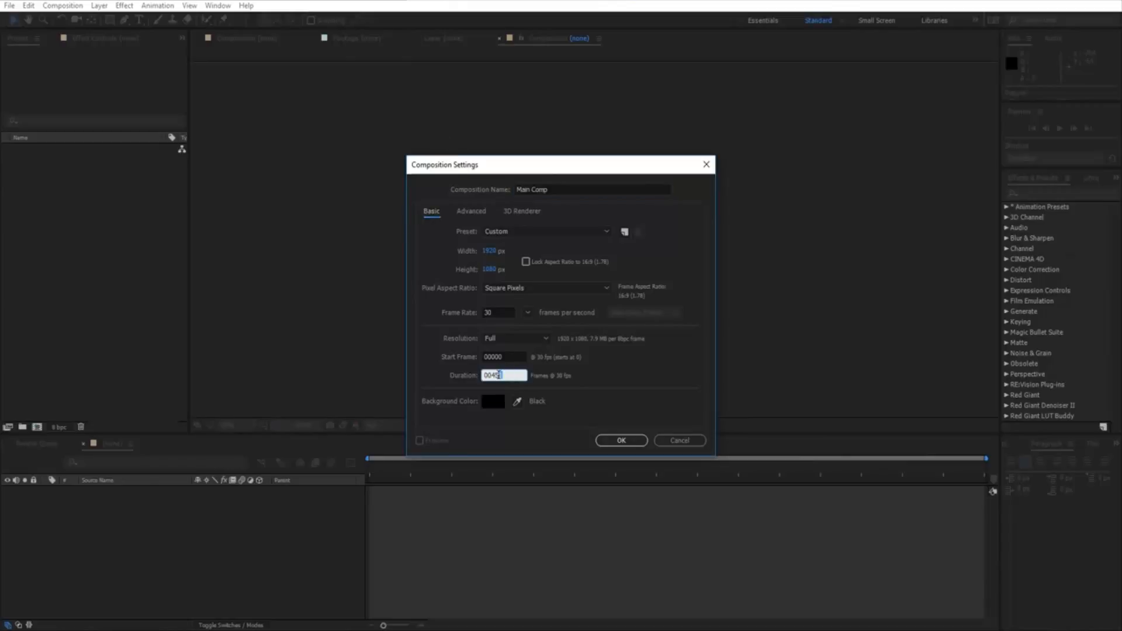
{"action": "left_click", "coordinate": [610, 442]}
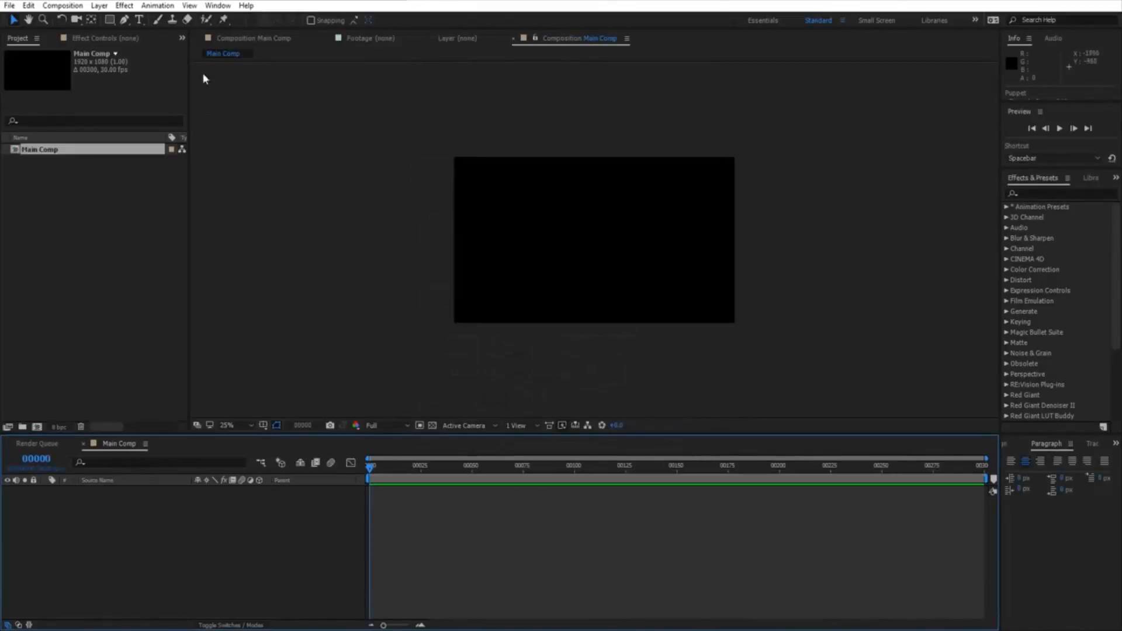
- Add a text layer reading "LIKE THIS VIDEO!" in the upper middle of the composition
{"action": "left_click", "coordinate": [139, 19]}
{"action": "left_click", "coordinate": [553, 222]}
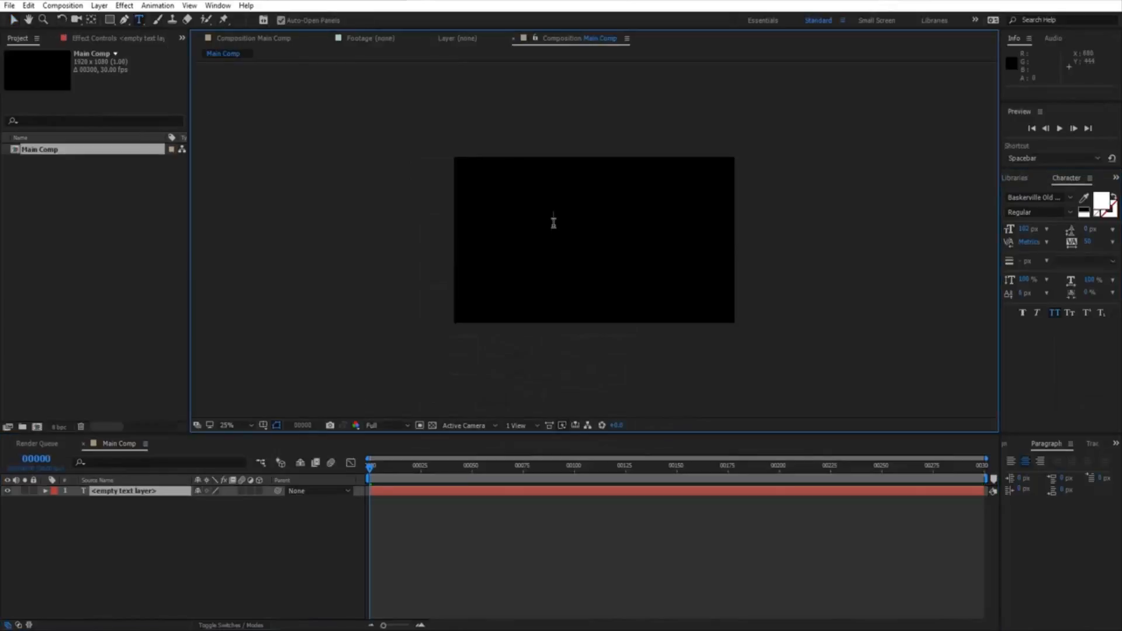
{"action": "type", "text": "LIKE THIS VIDEO!"}
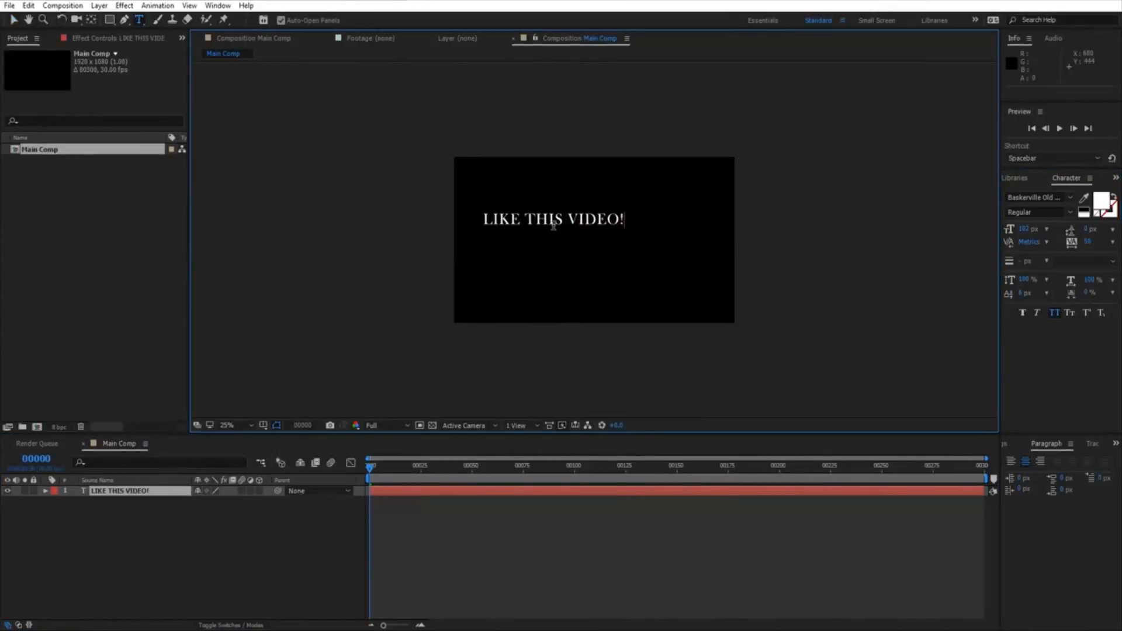
- Set the whole title text to the Lato font in the Bold style
{"action": "key", "text": "ctrl+a"}
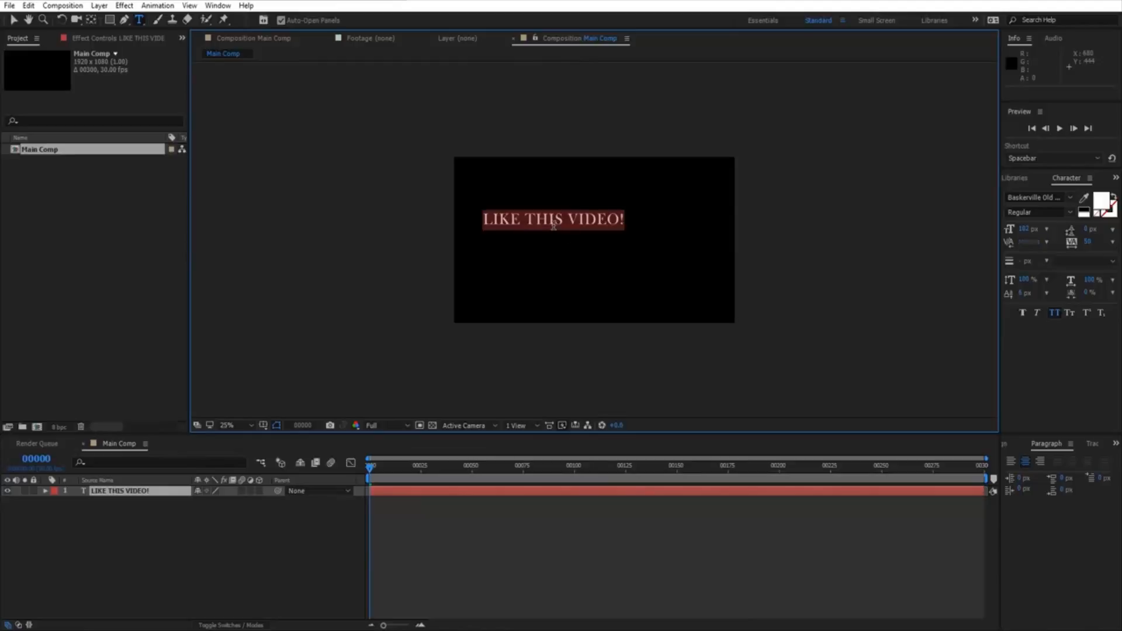
{"action": "left_click", "coordinate": [1046, 197]}
{"action": "type", "text": "Lato"}
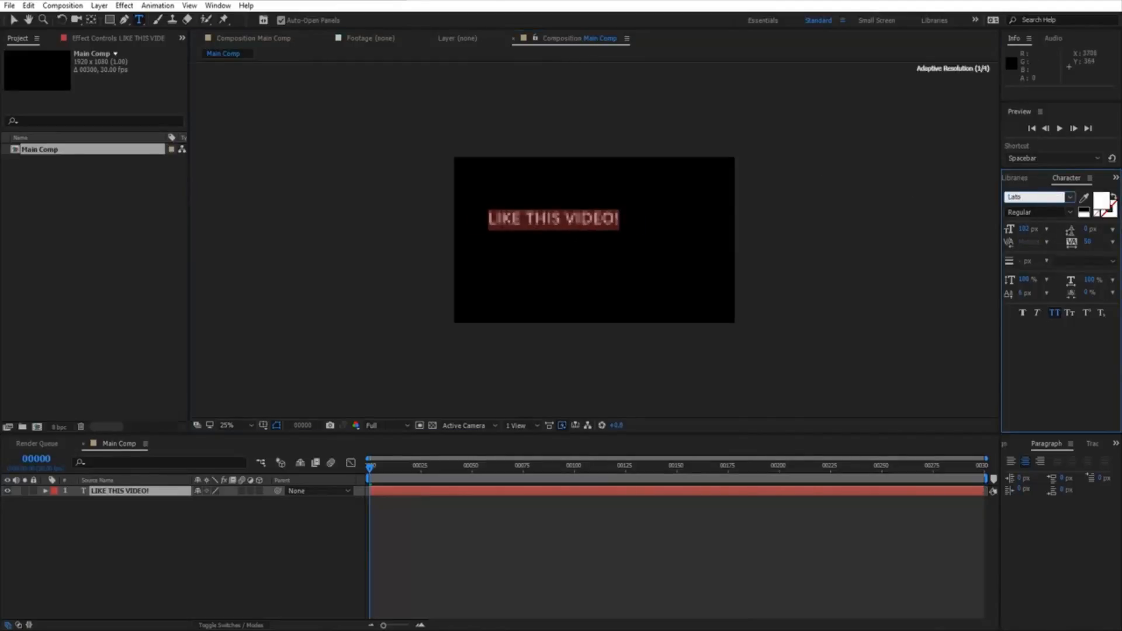
{"action": "left_click", "coordinate": [1071, 212]}
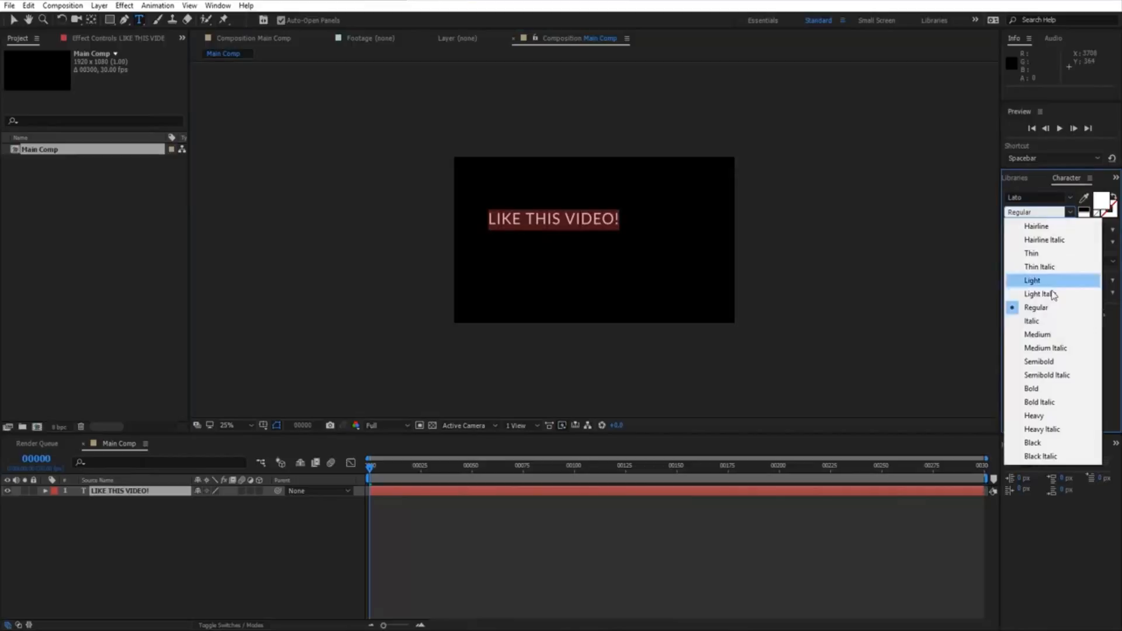
{"action": "left_click", "coordinate": [1040, 390]}
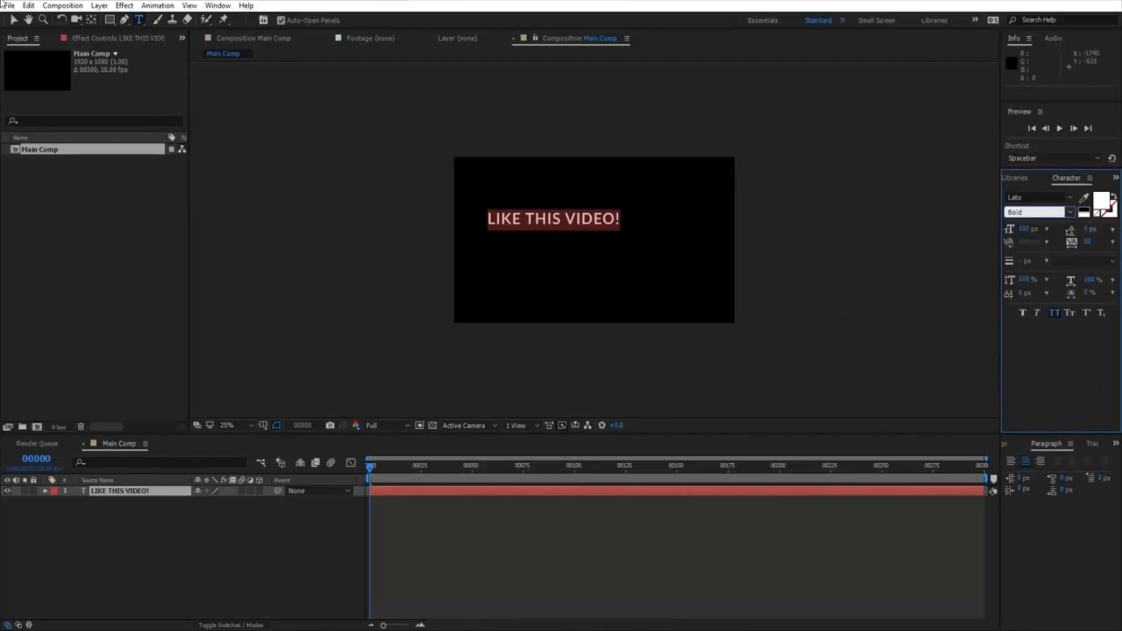
- Move the title text towards the middle of the frame and set its font style to Black after trying Black Italic
{"action": "left_click", "coordinate": [13, 20]}
{"action": "left_click_drag", "start_coordinate": [534, 215], "coordinate": [597, 229]}
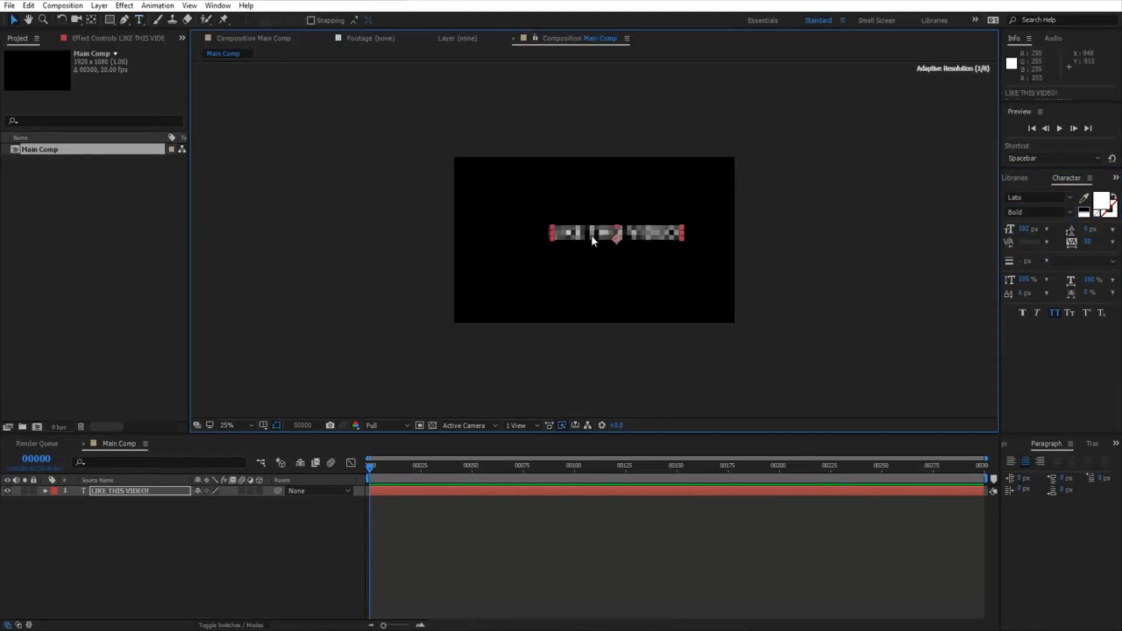
{"action": "left_click", "coordinate": [1067, 212]}
{"action": "left_click", "coordinate": [1039, 455]}
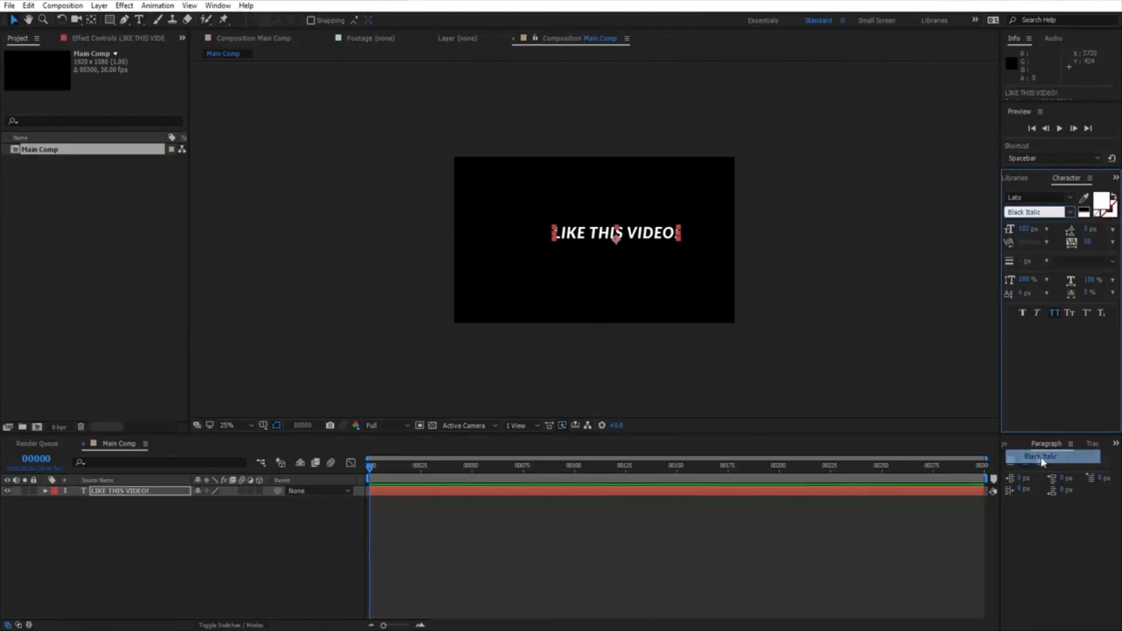
{"action": "left_click", "coordinate": [1069, 211]}
{"action": "left_click", "coordinate": [1040, 443]}
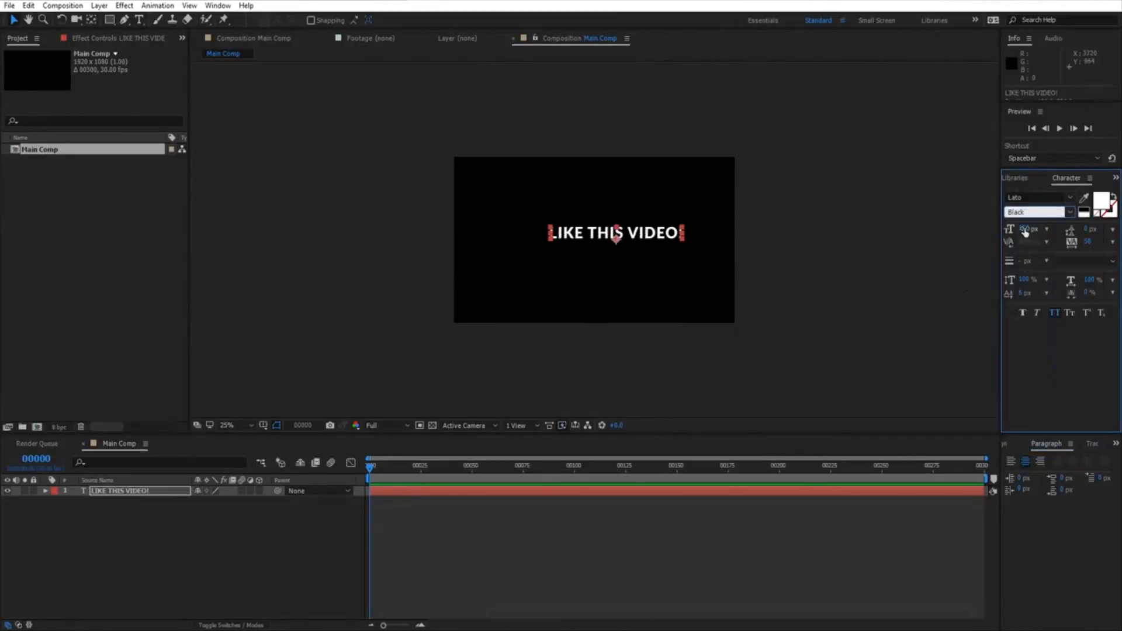
- Enlarge the title text to about 166 px and reposition it in the centre of the frame
{"action": "left_click_drag", "start_coordinate": [1023, 230], "coordinate": [1069, 229]}
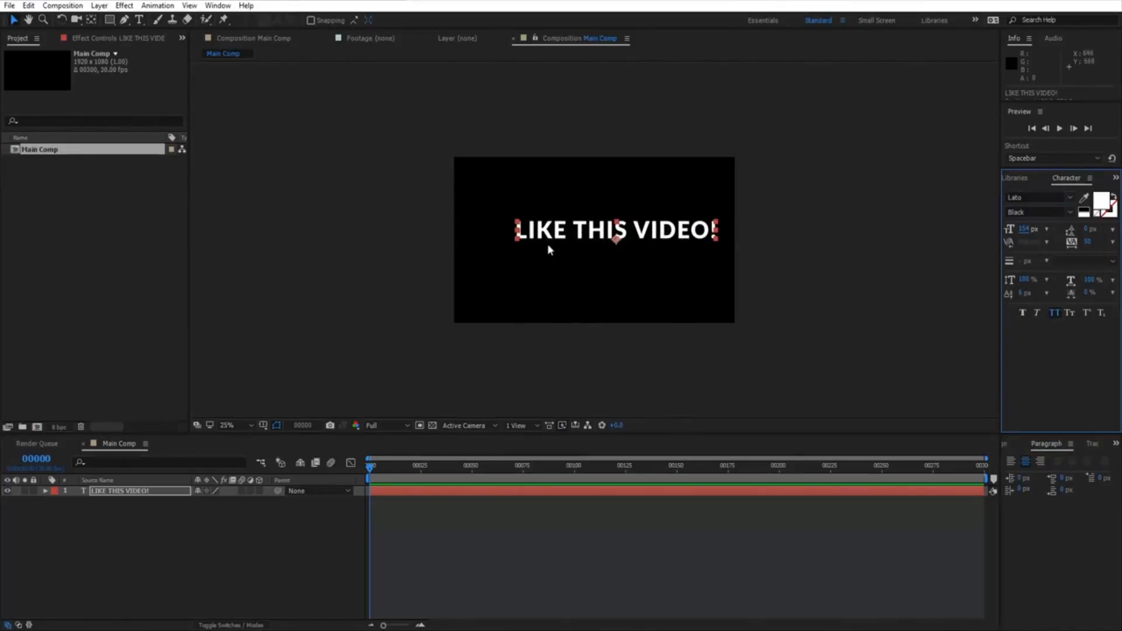
{"action": "left_click_drag", "start_coordinate": [1027, 230], "coordinate": [1034, 230]}
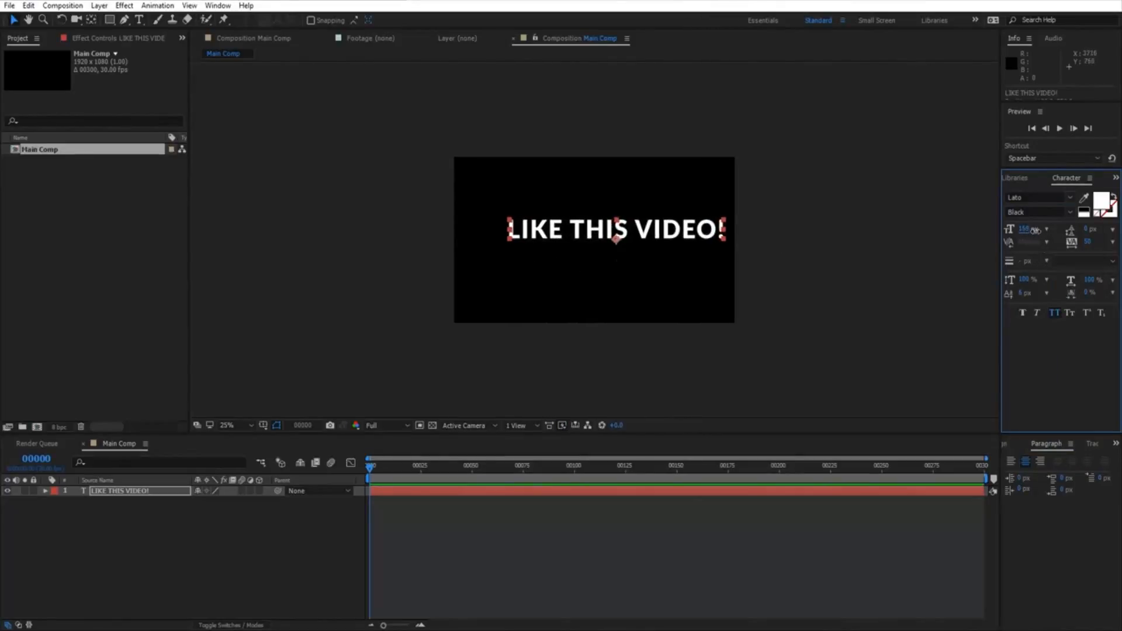
{"action": "left_click_drag", "start_coordinate": [665, 233], "coordinate": [639, 246]}
{"action": "key", "text": "period"}
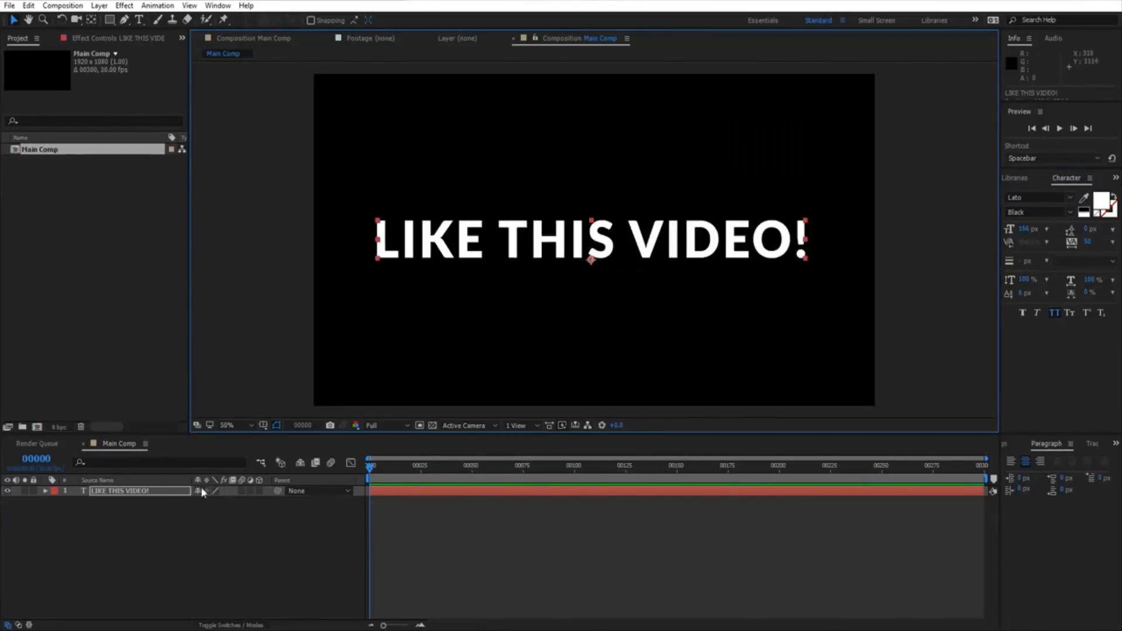
- Pre-compose the "LIKE THIS VIDEO!" text layer into a new composition named Title
{"action": "left_click", "coordinate": [164, 491]}
{"action": "left_click", "coordinate": [99, 5]}
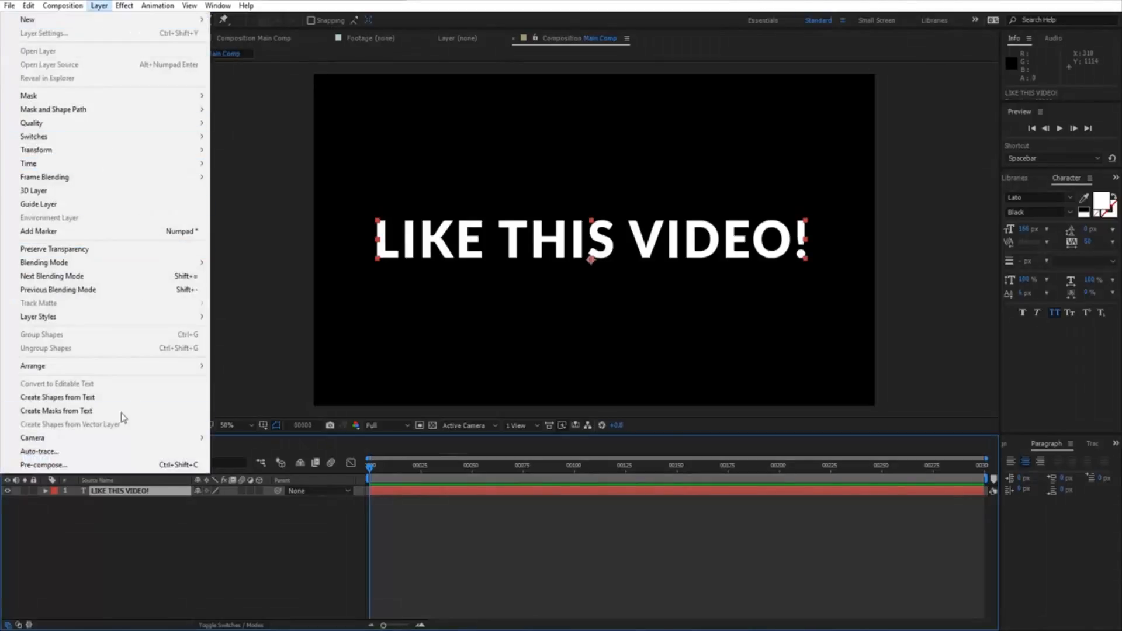
{"action": "left_click", "coordinate": [102, 464]}
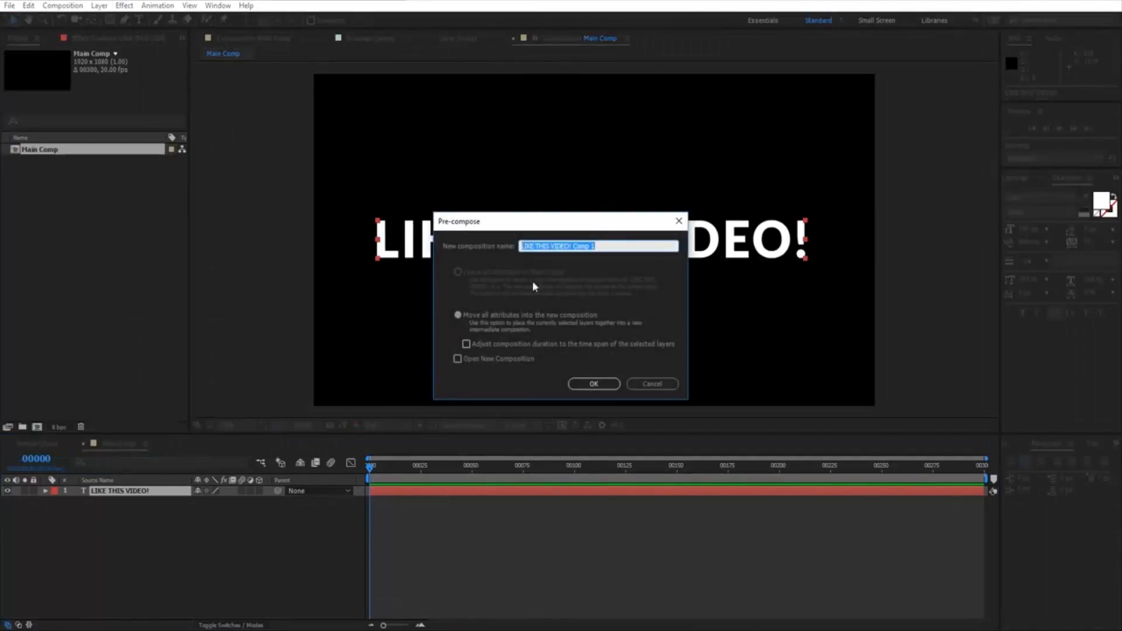
{"action": "type", "text": "Title"}
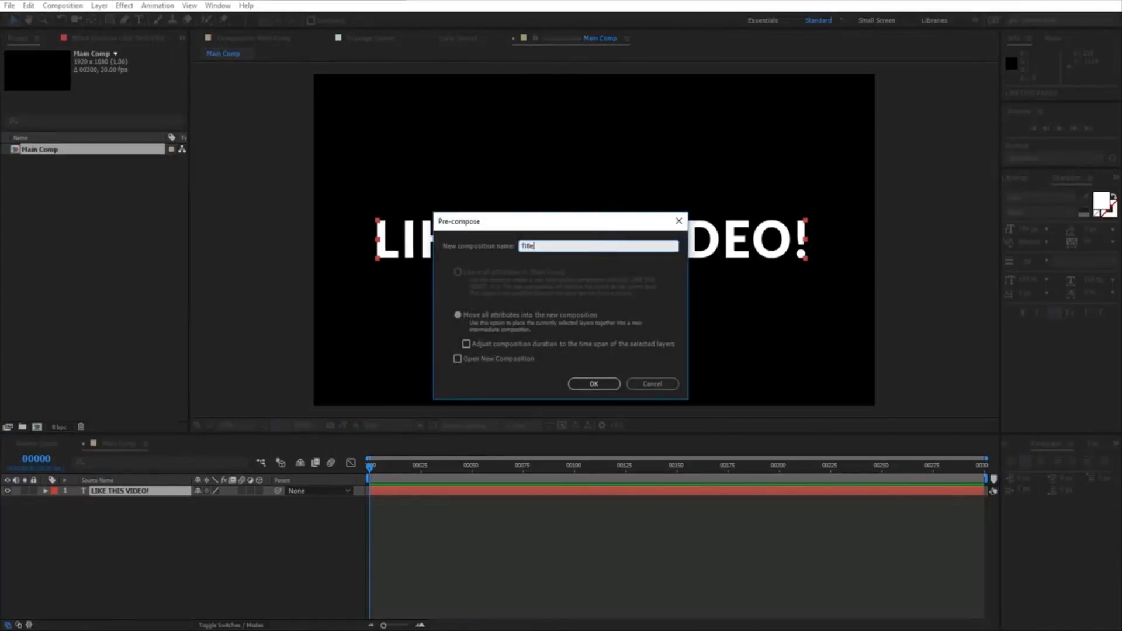
{"action": "key", "text": "Return"}
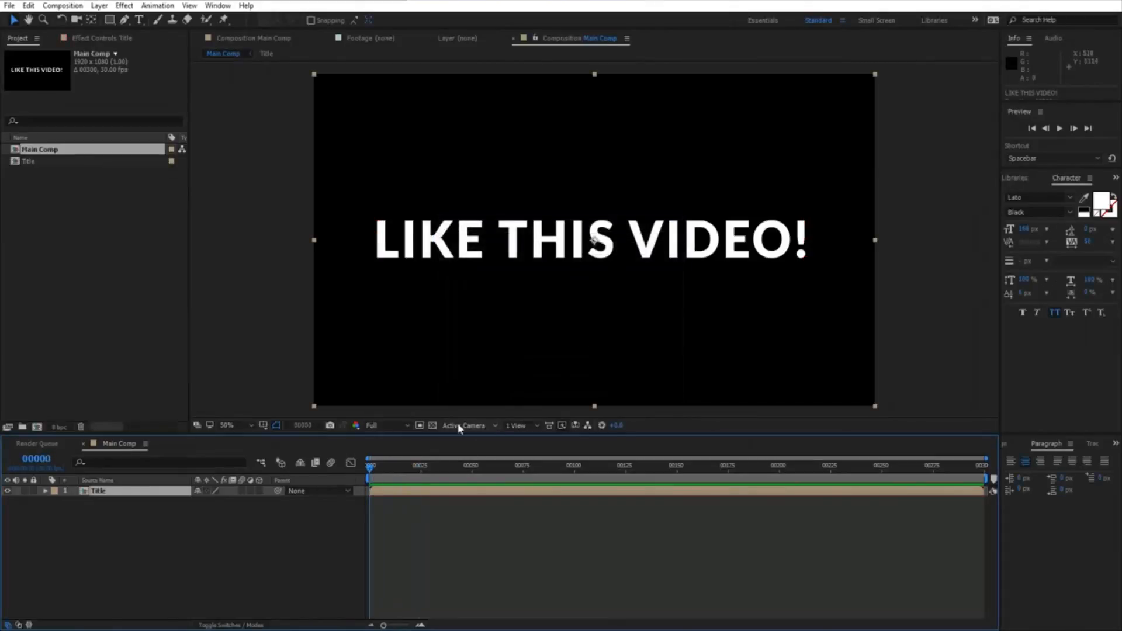
- Check the composition's background against the transparency grid and return to the normal display
{"action": "left_click", "coordinate": [433, 426]}
{"action": "left_click", "coordinate": [433, 426]}
{"action": "left_click", "coordinate": [432, 426]}
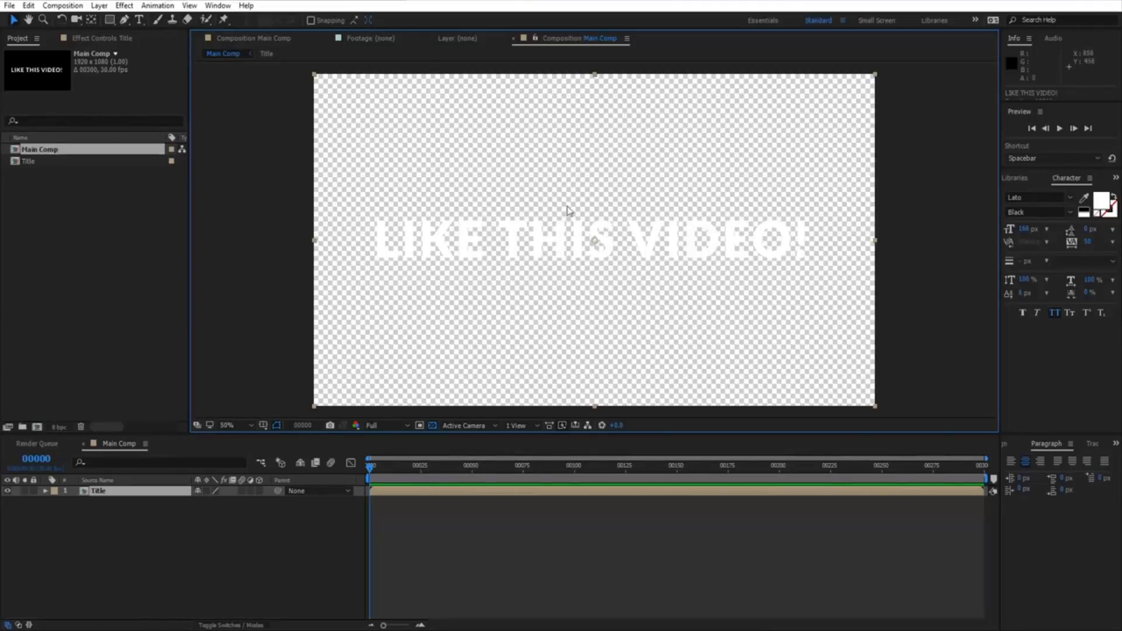
{"action": "left_click", "coordinate": [432, 425]}
- Create a black 1920 x 1080 px solid named Bg and place it beneath the Title layer
{"action": "right_click", "coordinate": [262, 541]}
{"action": "mouse_move", "coordinate": [305, 428]}
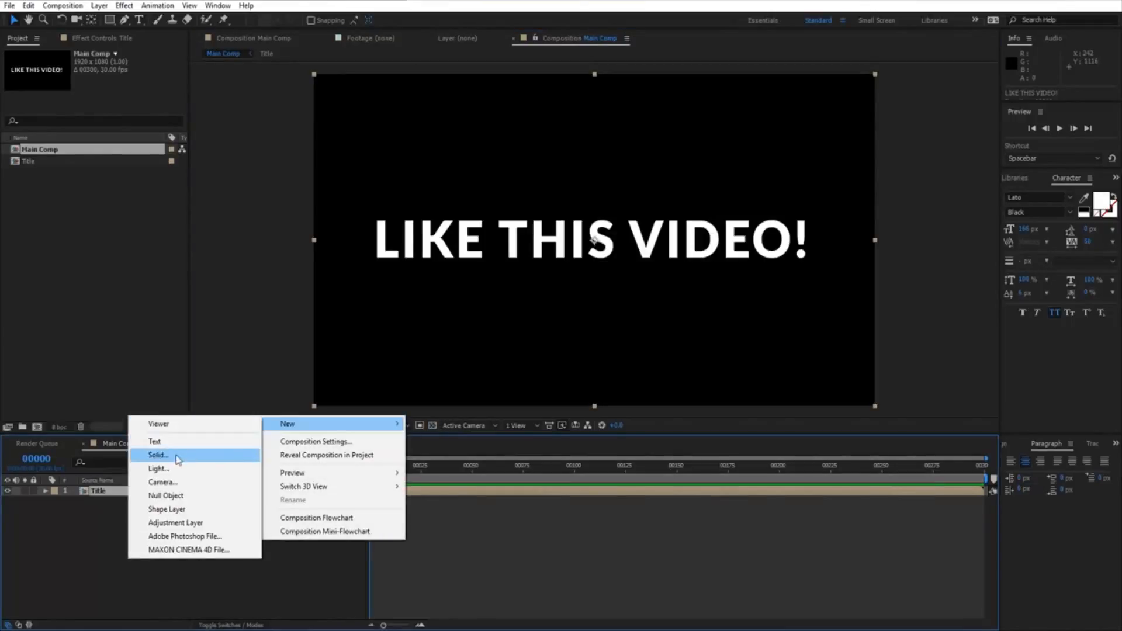
{"action": "left_click", "coordinate": [172, 455]}
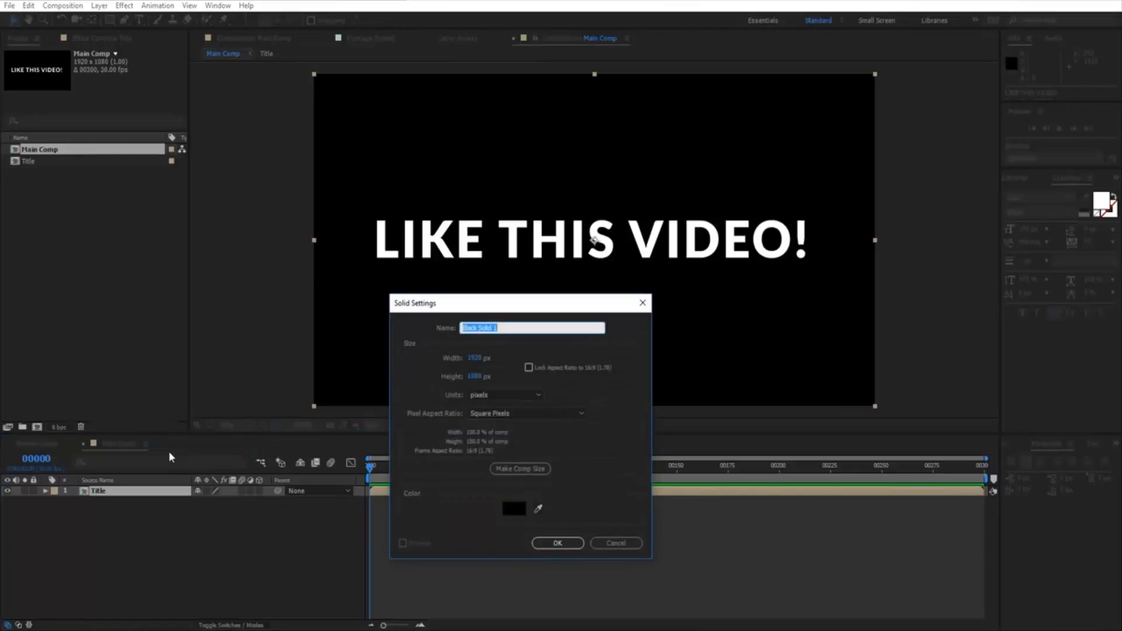
{"action": "type", "text": "Bg"}
{"action": "left_click", "coordinate": [557, 542]}
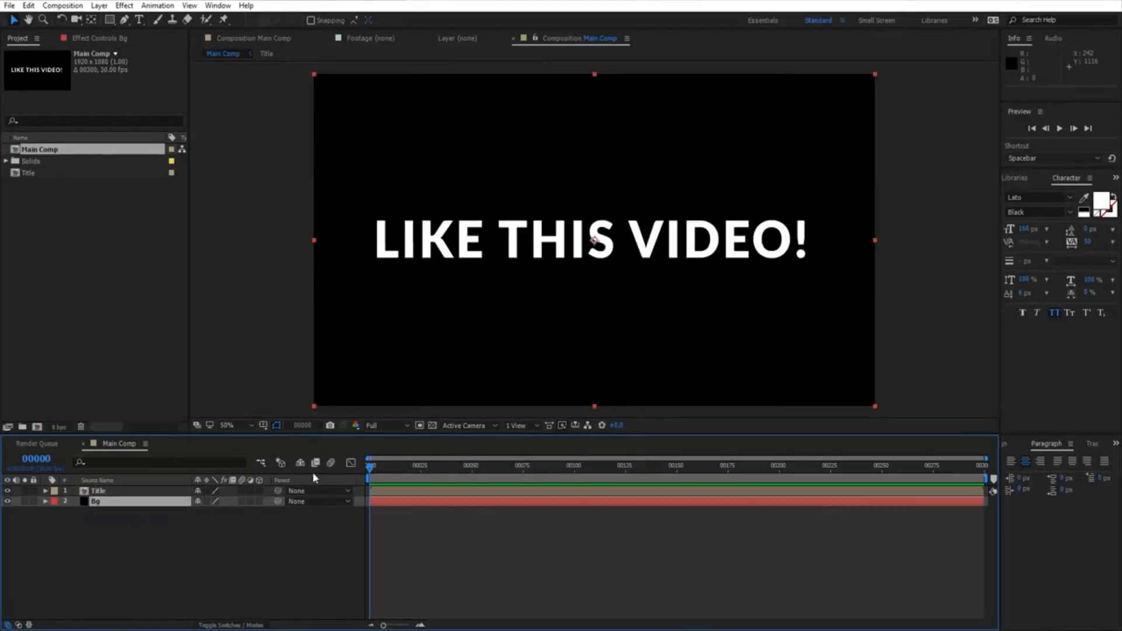
- Make the Title layer a 3D layer and hide it in the composition
{"action": "left_click", "coordinate": [171, 492]}
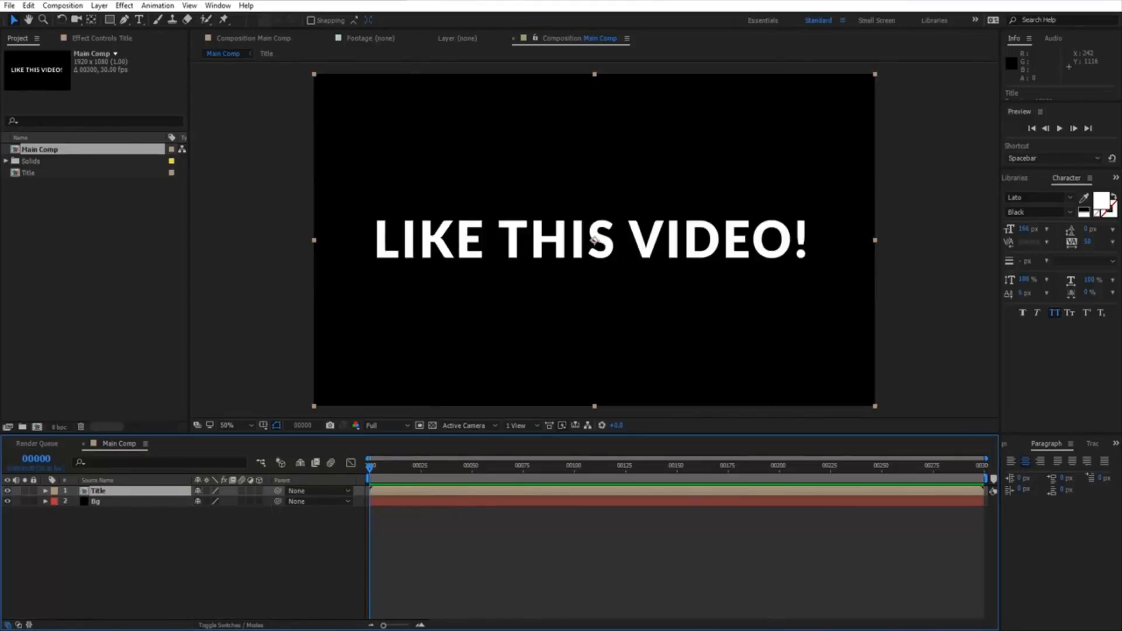
{"action": "left_click", "coordinate": [229, 625]}
{"action": "left_click", "coordinate": [229, 625]}
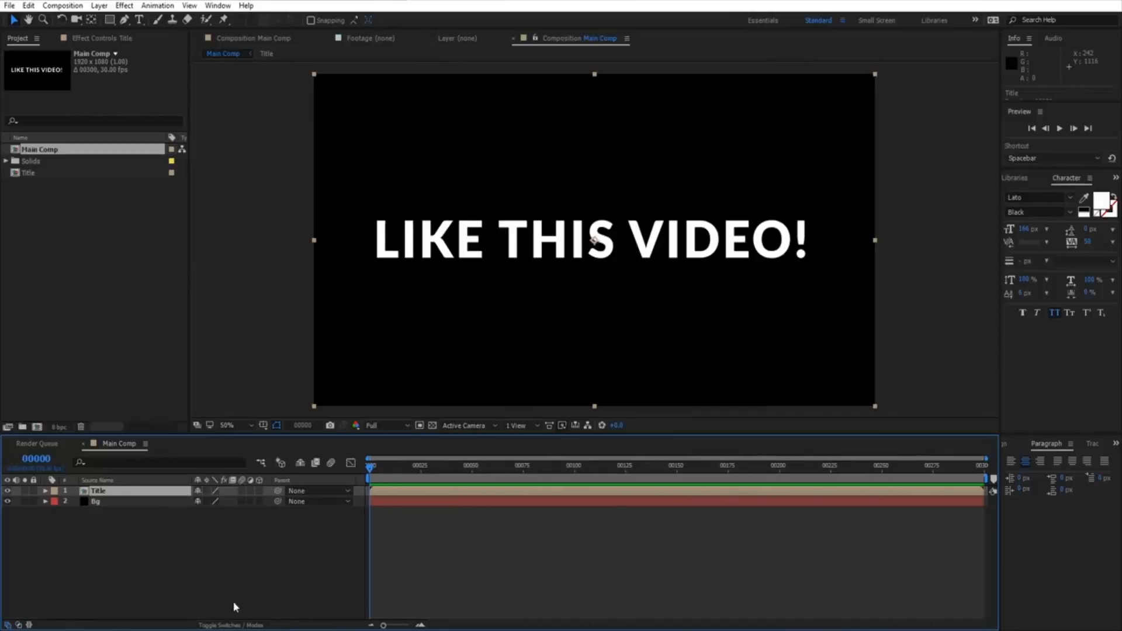
{"action": "left_click", "coordinate": [259, 491]}
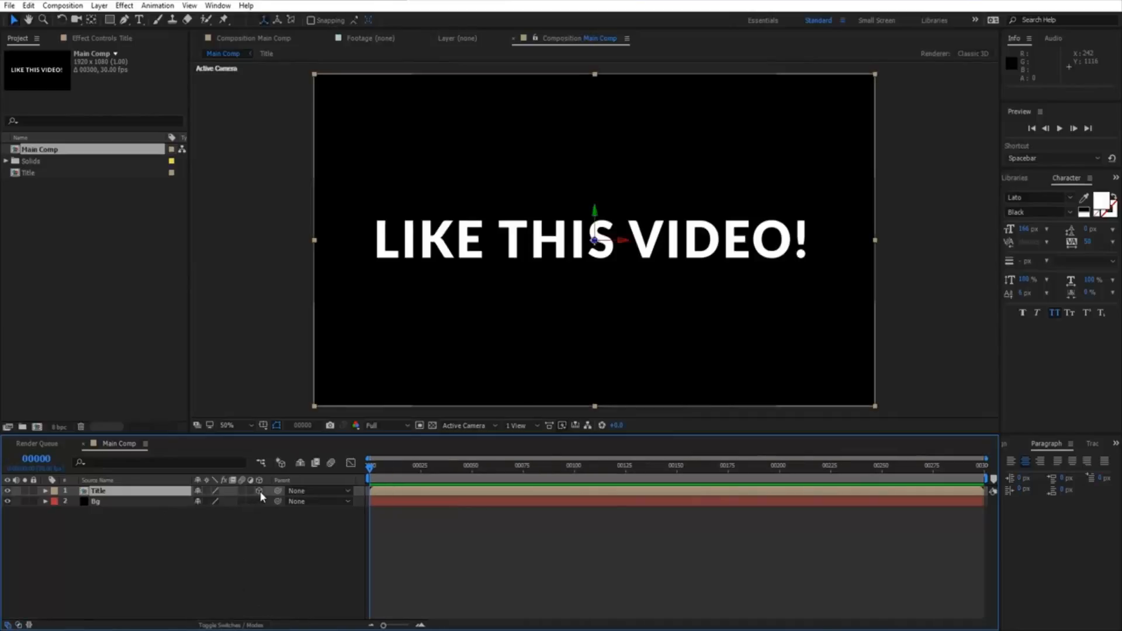
{"action": "right_click", "coordinate": [107, 555]}
{"action": "left_click", "coordinate": [7, 490]}
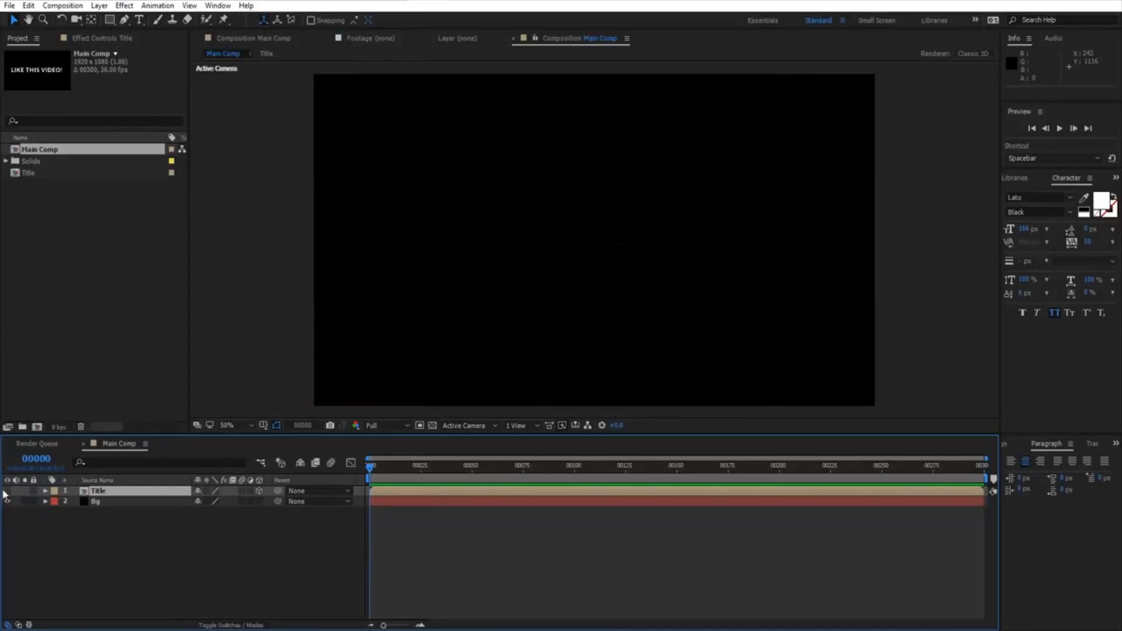
- Create a black 1920 x 1080 px solid named Particular above the Title layer
{"action": "right_click", "coordinate": [146, 548]}
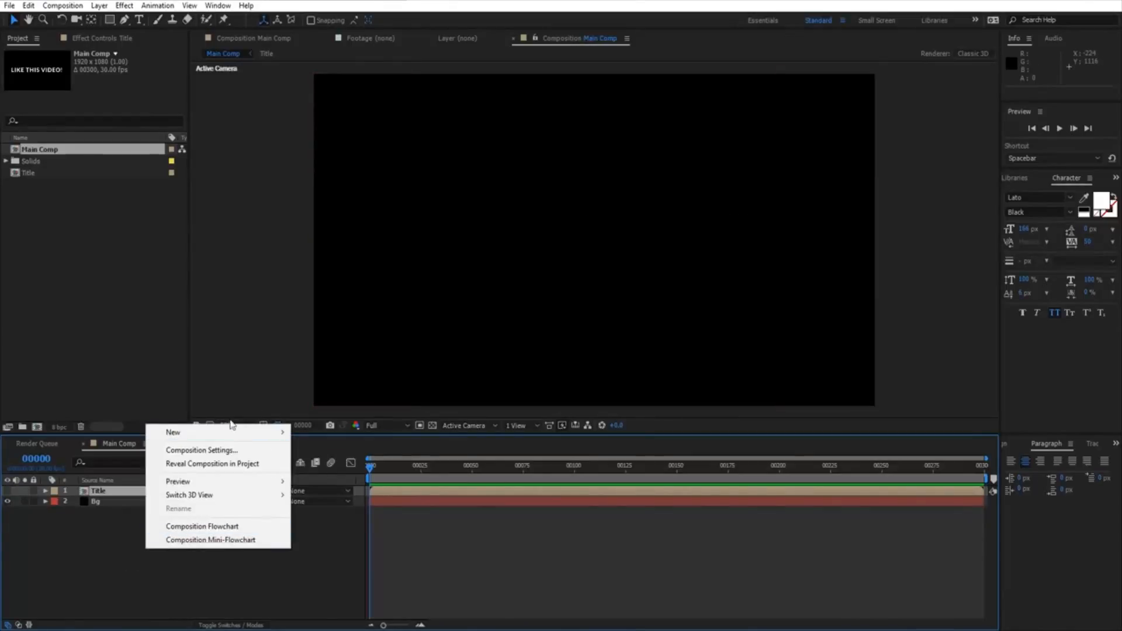
{"action": "mouse_move", "coordinate": [219, 433]}
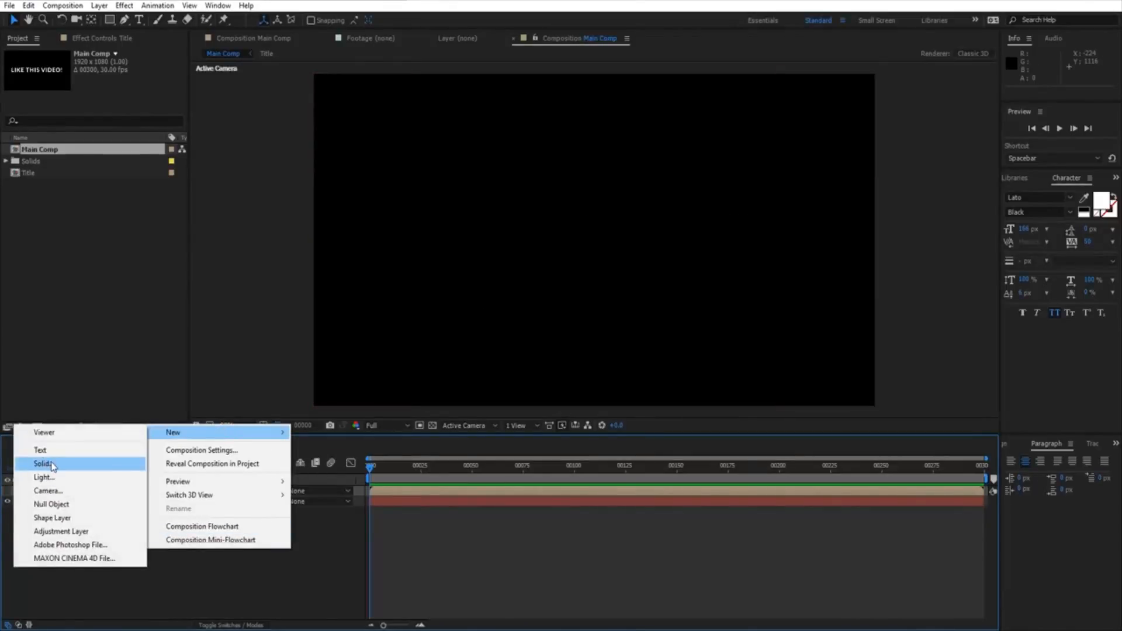
{"action": "left_click", "coordinate": [42, 463]}
{"action": "type", "text": "Part"}
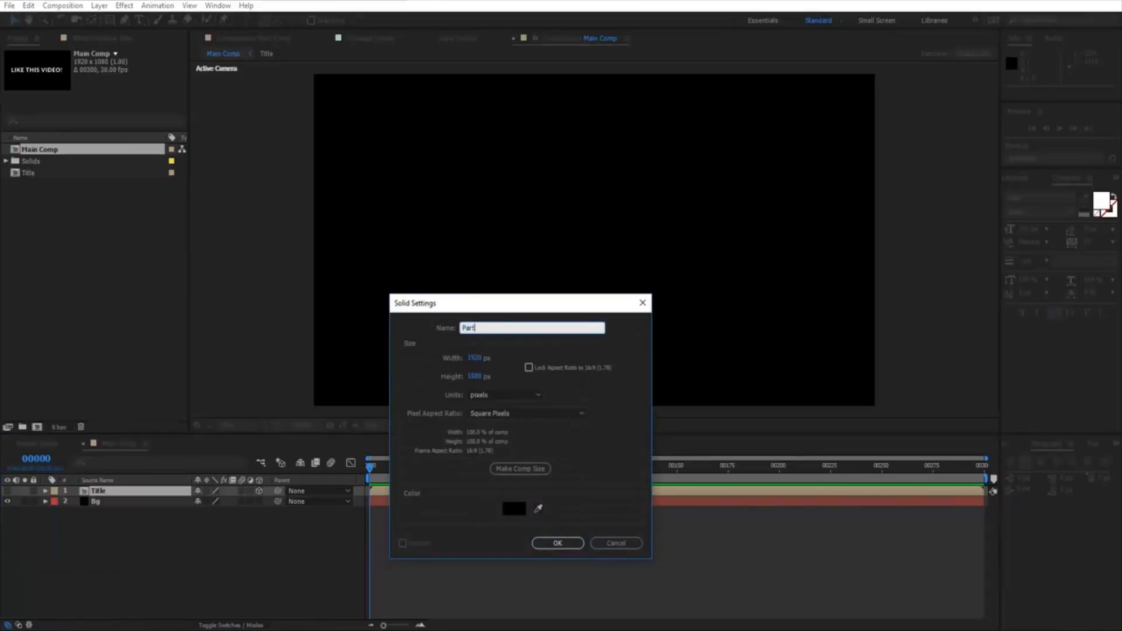
{"action": "type", "text": "icle"}
{"action": "key", "text": "ctrl+a"}
{"action": "key", "text": "BackSpace"}
{"action": "type", "text": "Particular"}
{"action": "key", "text": "Return"}
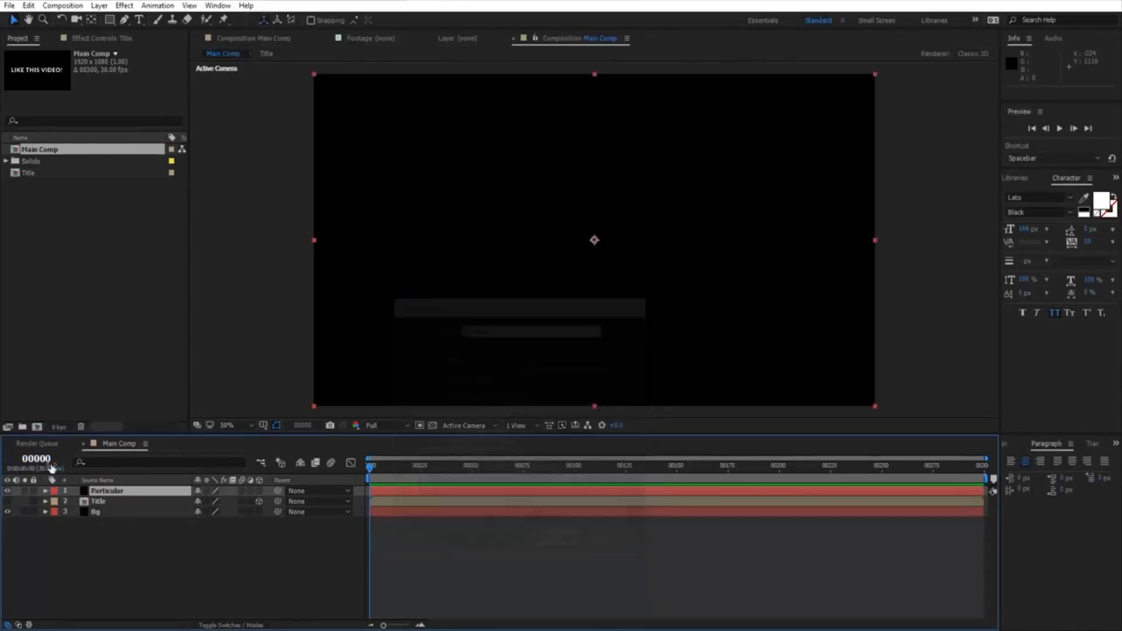
- Apply the Trapcode Particular effect to the Particular solid, preview the particles, and return to frame 0
{"action": "left_click", "coordinate": [124, 6]}
{"action": "mouse_move", "coordinate": [83, 429]}
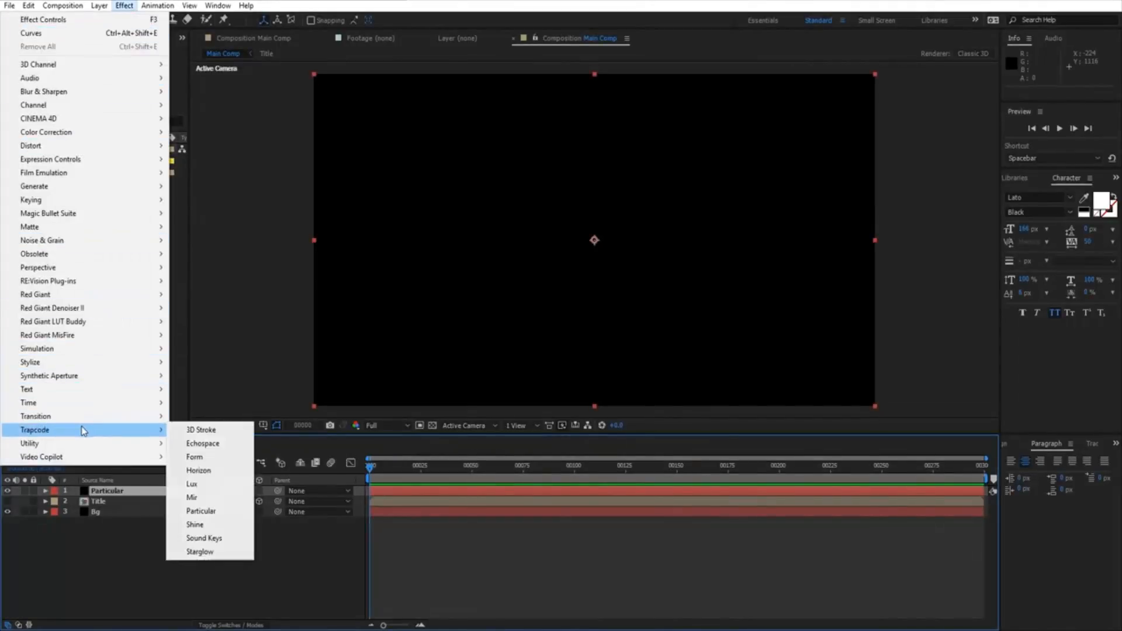
{"action": "left_click", "coordinate": [207, 512]}
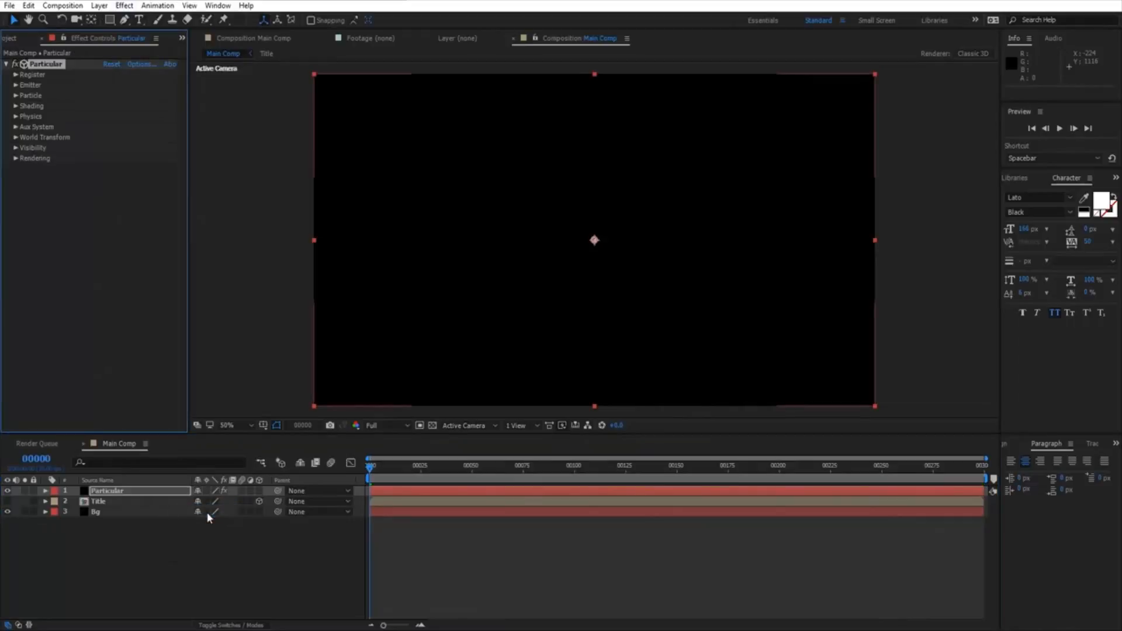
{"action": "key", "text": "space"}
{"action": "left_click_drag", "start_coordinate": [455, 481], "coordinate": [343, 480]}
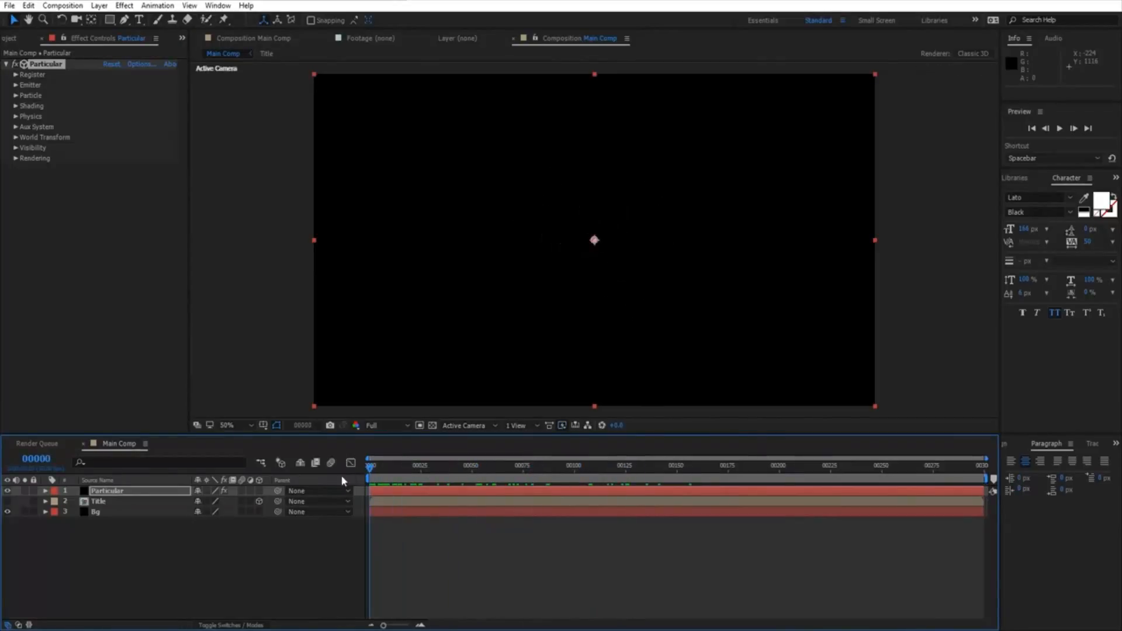
- Set the Particular emitter type to Layer and choose the Title layer as its layer emitter
{"action": "left_click", "coordinate": [16, 85]}
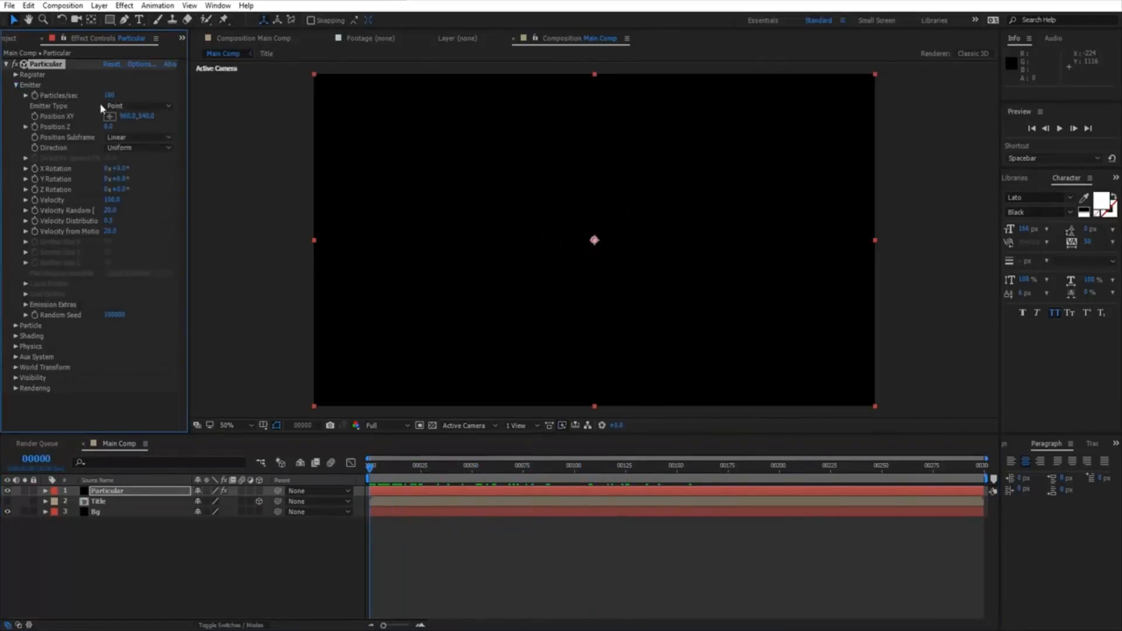
{"action": "left_click", "coordinate": [124, 106]}
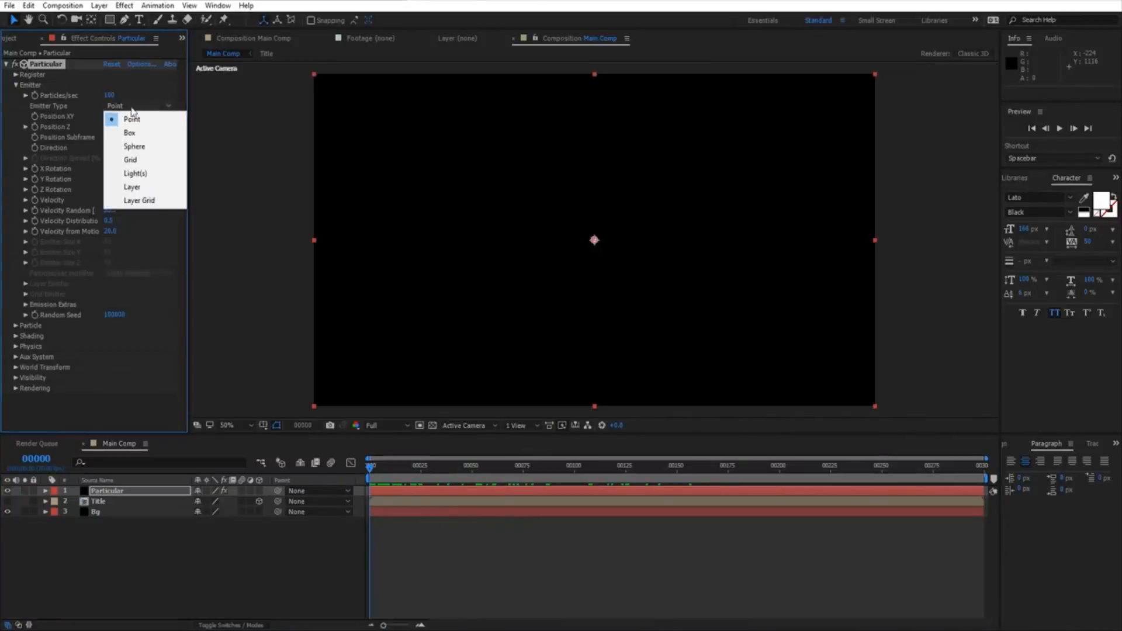
{"action": "left_click", "coordinate": [145, 186]}
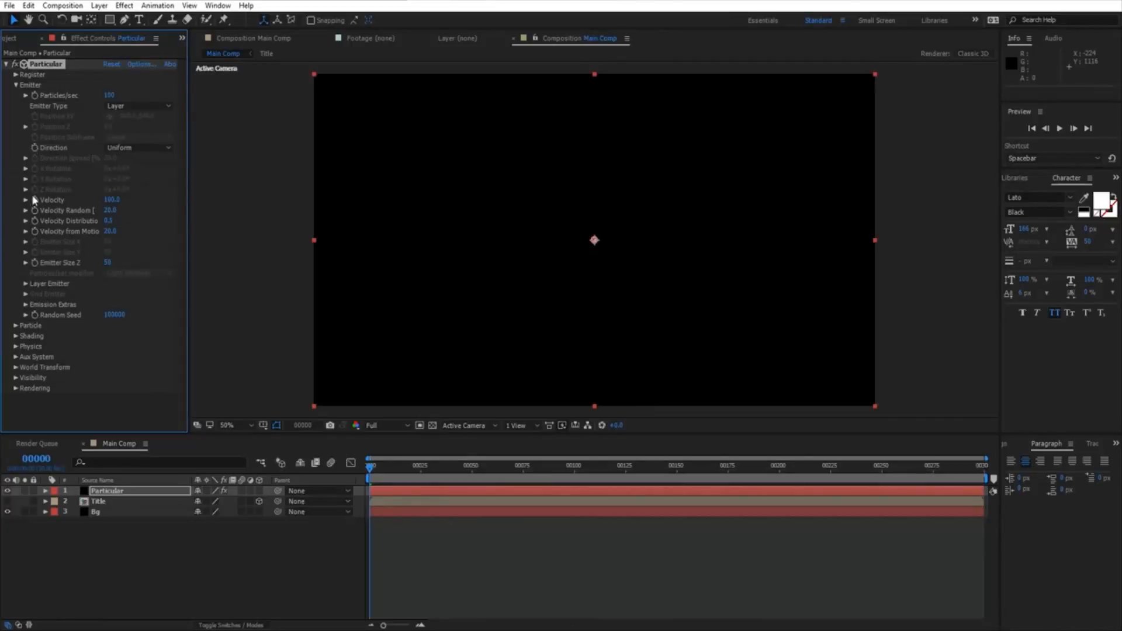
{"action": "left_click", "coordinate": [25, 284]}
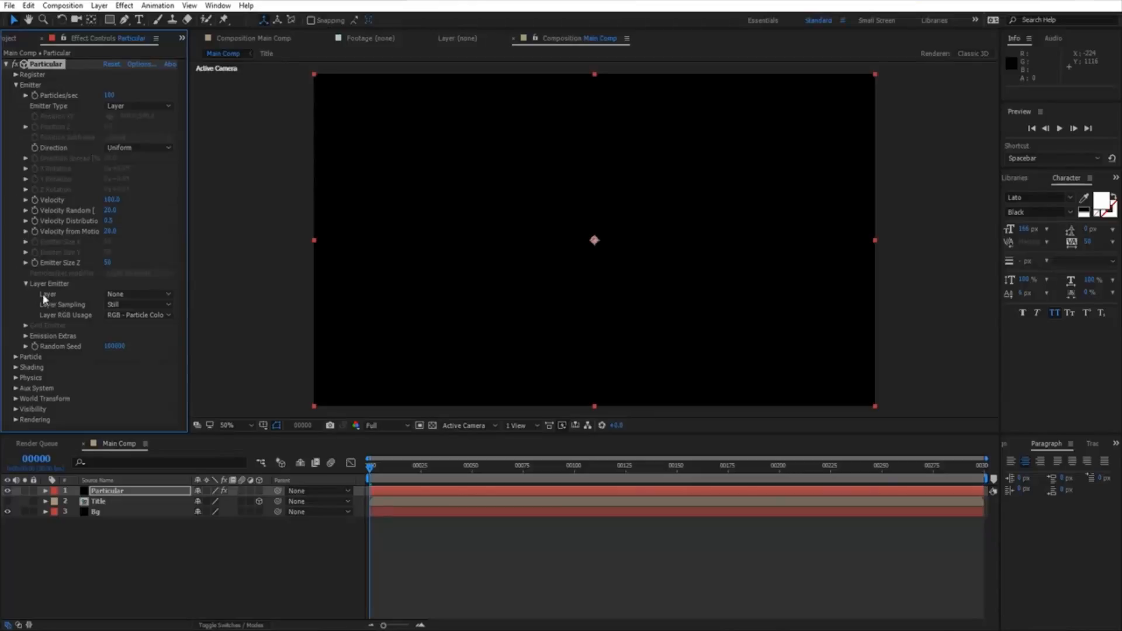
{"action": "left_click", "coordinate": [120, 293]}
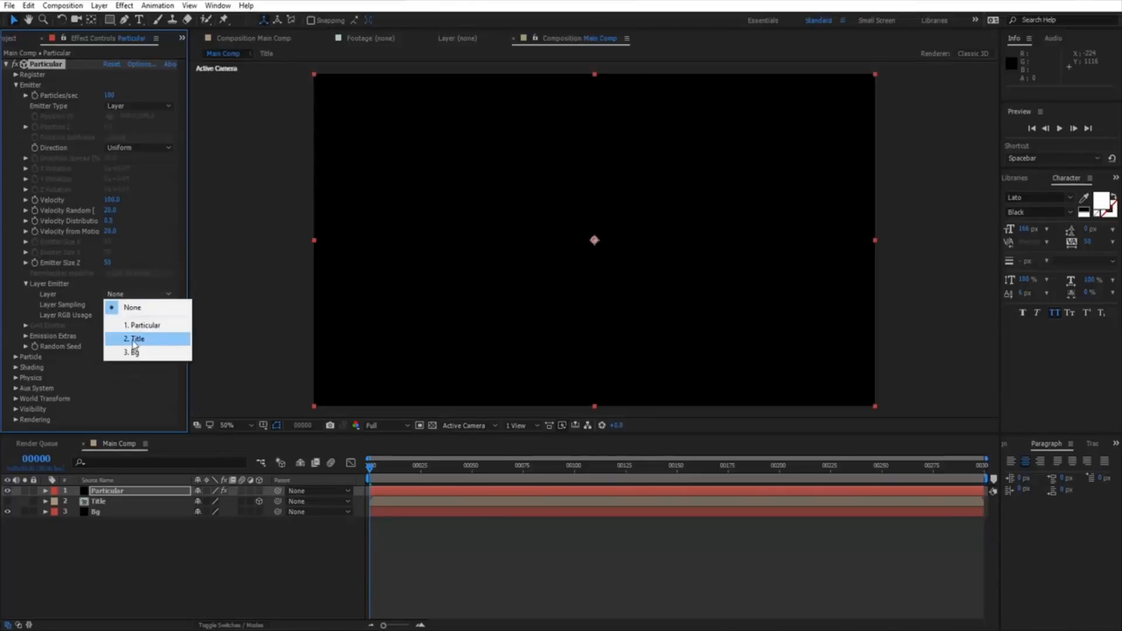
{"action": "left_click", "coordinate": [144, 345]}
- Preview the particles emitted from the title and move to frame 173
{"action": "key", "text": "space"}
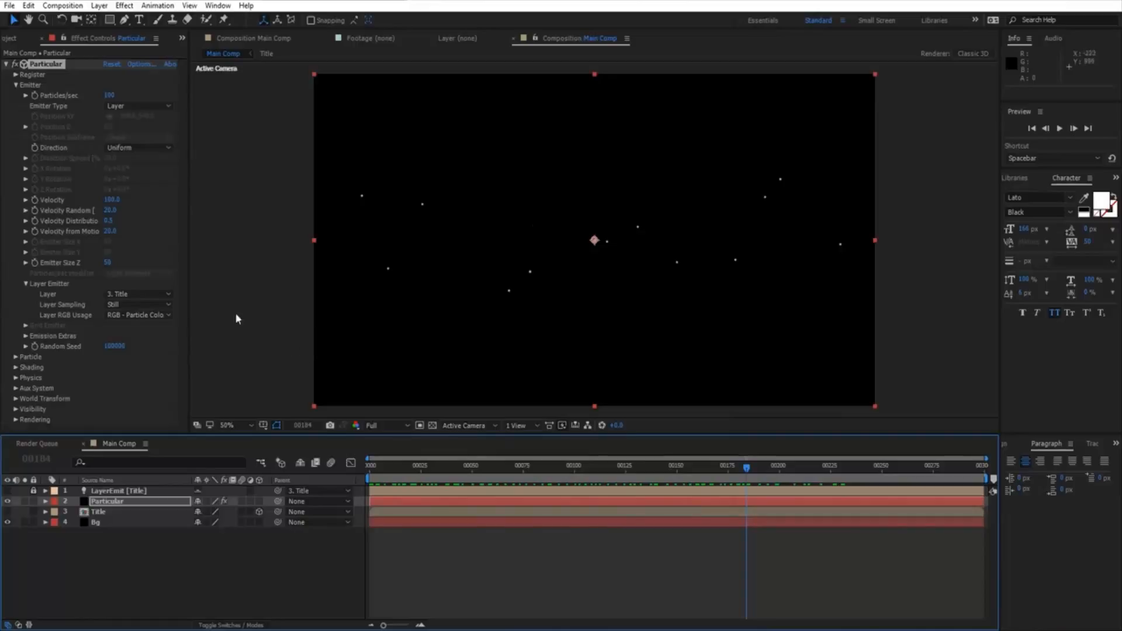
{"action": "left_click", "coordinate": [106, 96]}
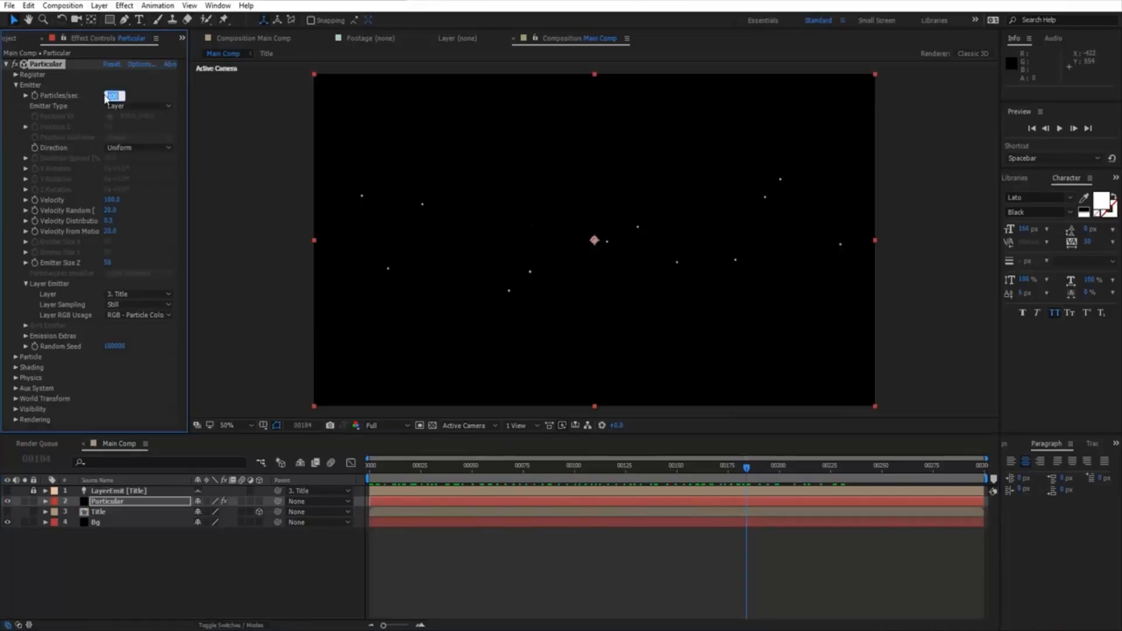
{"action": "left_click", "coordinate": [136, 86]}
{"action": "left_click_drag", "start_coordinate": [516, 474], "coordinate": [725, 474]}
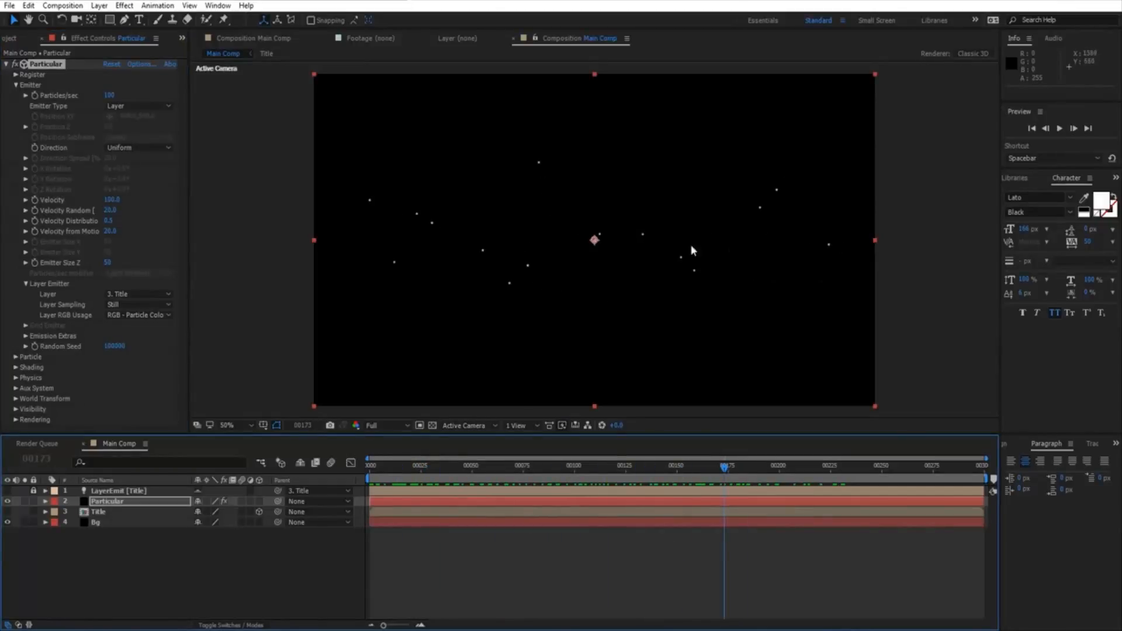
- Set the emitter's Velocity, Velocity Random, Velocity Distribution and Velocity from Motion to 0 and check the particles up to frame 234
{"action": "left_click", "coordinate": [114, 200]}
{"action": "type", "text": "0"}
{"action": "key", "text": "Tab"}
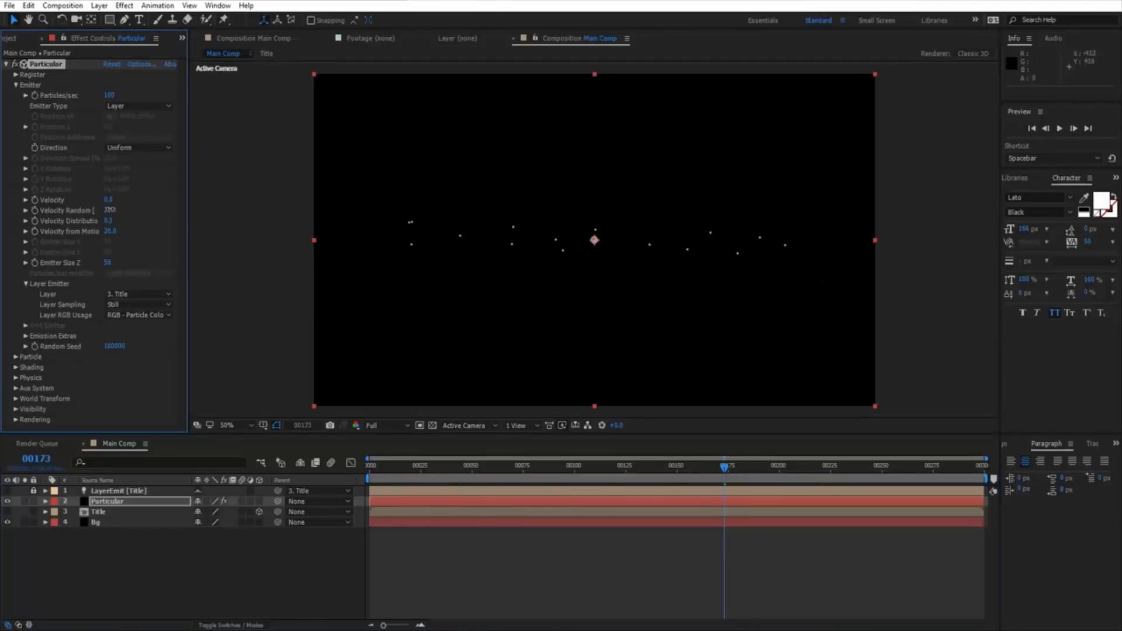
{"action": "type", "text": "0"}
{"action": "key", "text": "Tab"}
{"action": "type", "text": "0"}
{"action": "key", "text": "Return"}
{"action": "left_click_drag", "start_coordinate": [412, 462], "coordinate": [855, 489]}
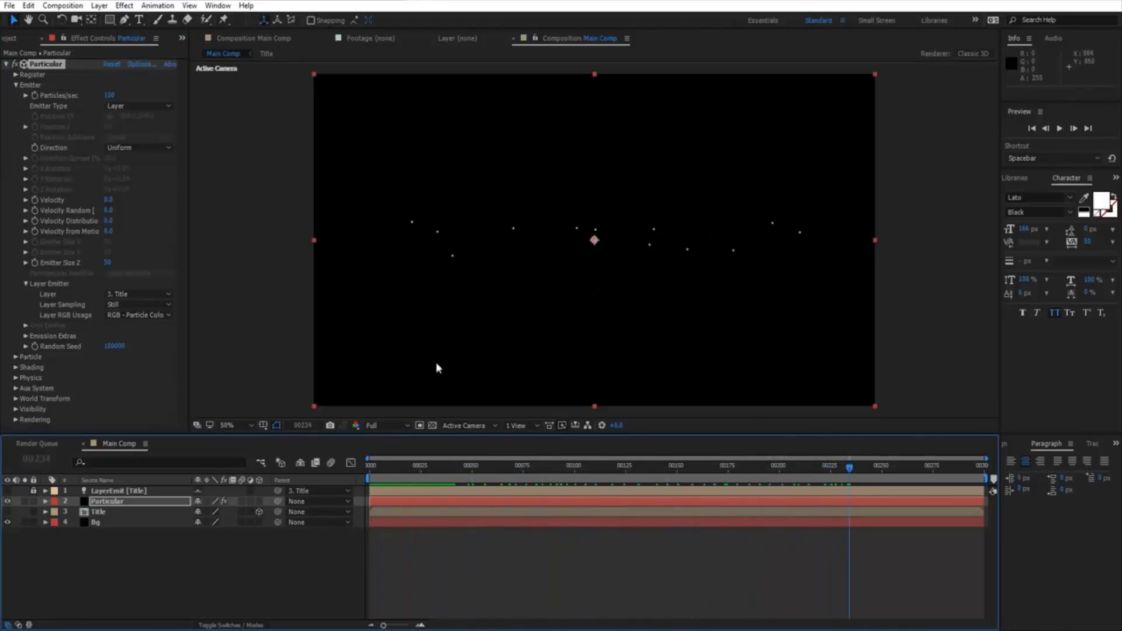
- Raise the emitter's Particles/sec to 100000
{"action": "left_click_drag", "start_coordinate": [109, 95], "coordinate": [1121, 194]}
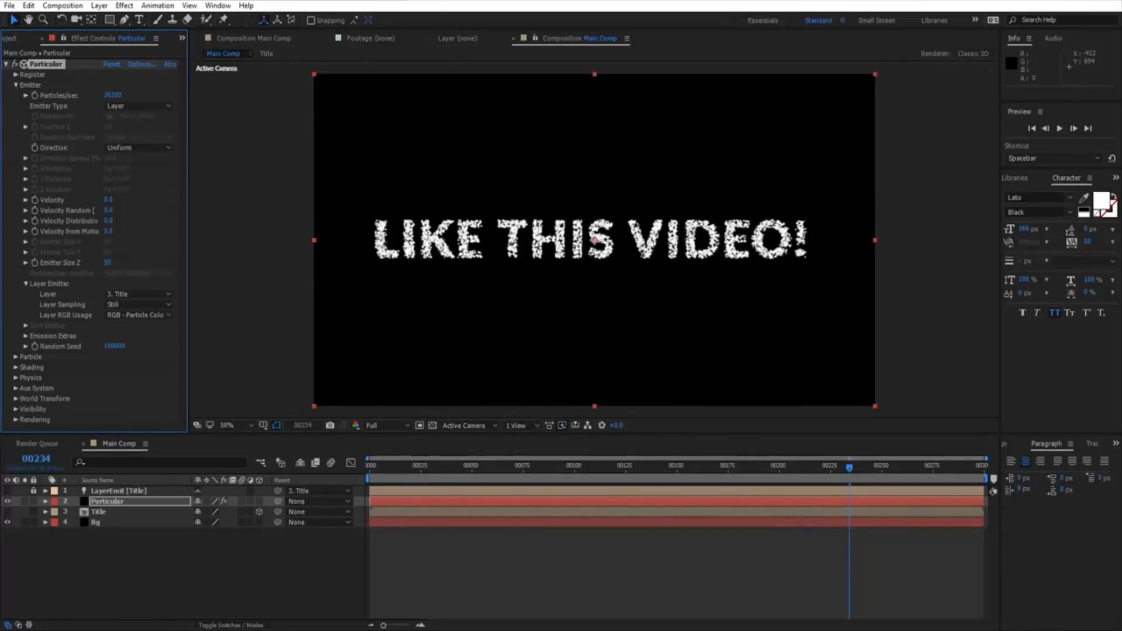
{"action": "left_click", "coordinate": [106, 96]}
{"action": "type", "text": "100000"}
{"action": "key", "text": "Return"}
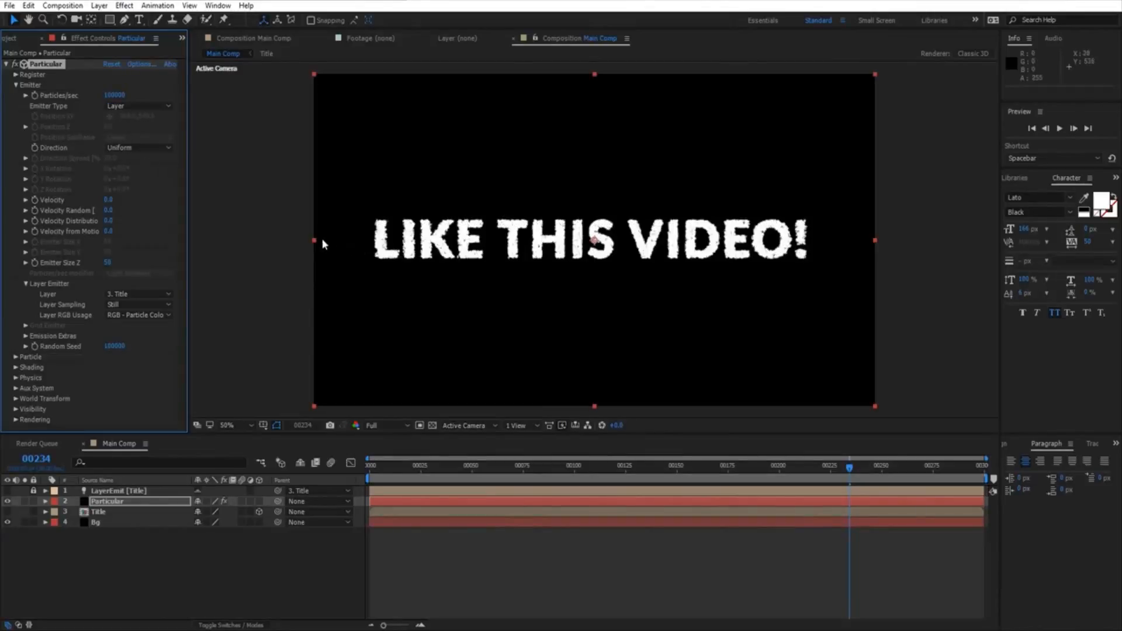
- Set the particle Size to 2 in the Particle settings
{"action": "left_click", "coordinate": [16, 357]}
{"action": "scroll", "coordinate": [12, 356], "scroll_direction": "down", "scroll_amount": 5}
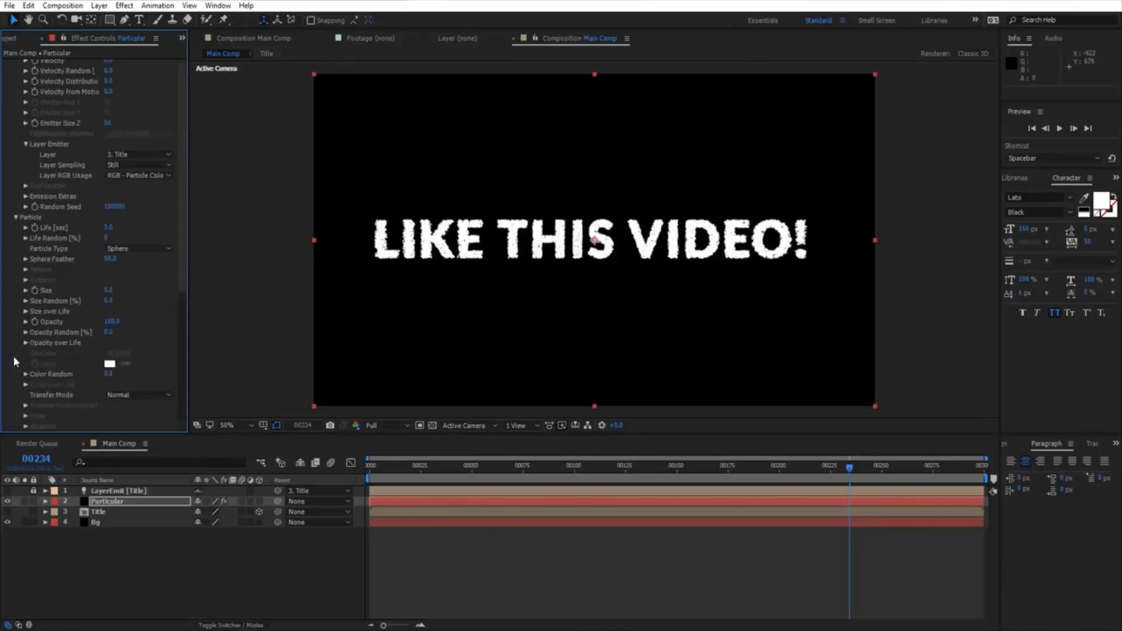
{"action": "left_click", "coordinate": [113, 291]}
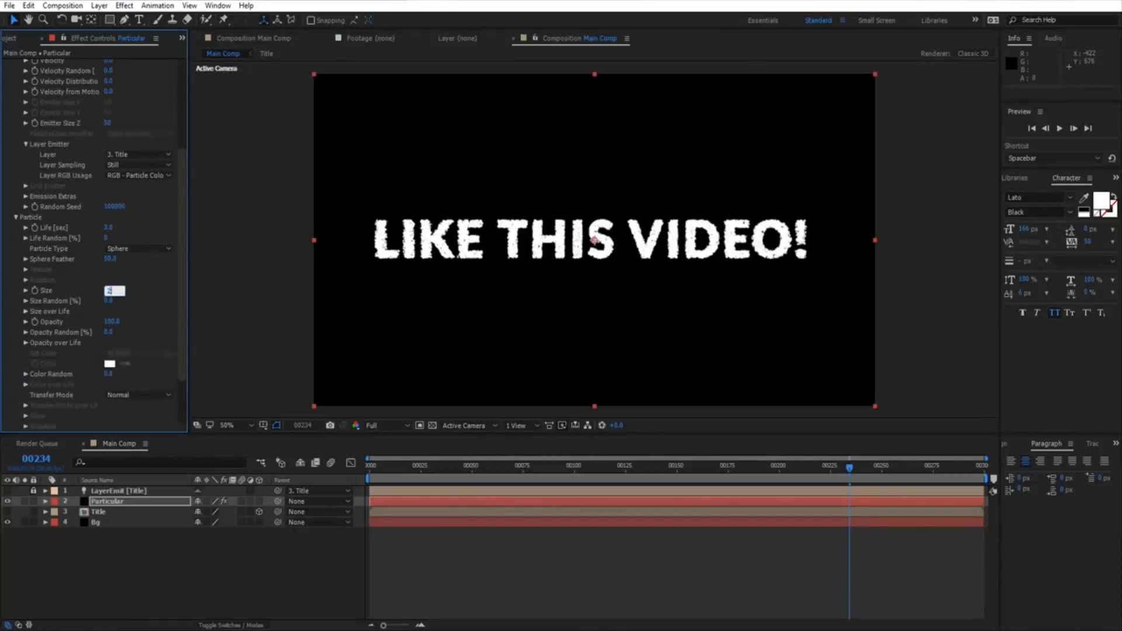
{"action": "type", "text": "2"}
{"action": "key", "text": "Return"}
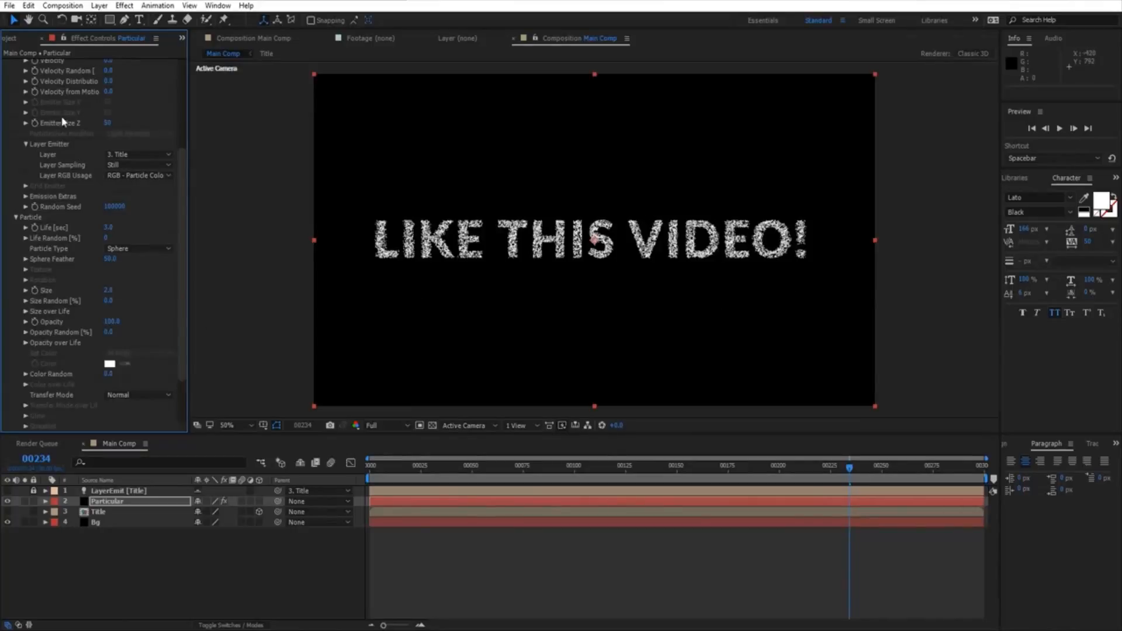
- Test a large Emitter Size Z, then set Emitter Size Z to 0
{"action": "left_click_drag", "start_coordinate": [108, 123], "coordinate": [424, 104]}
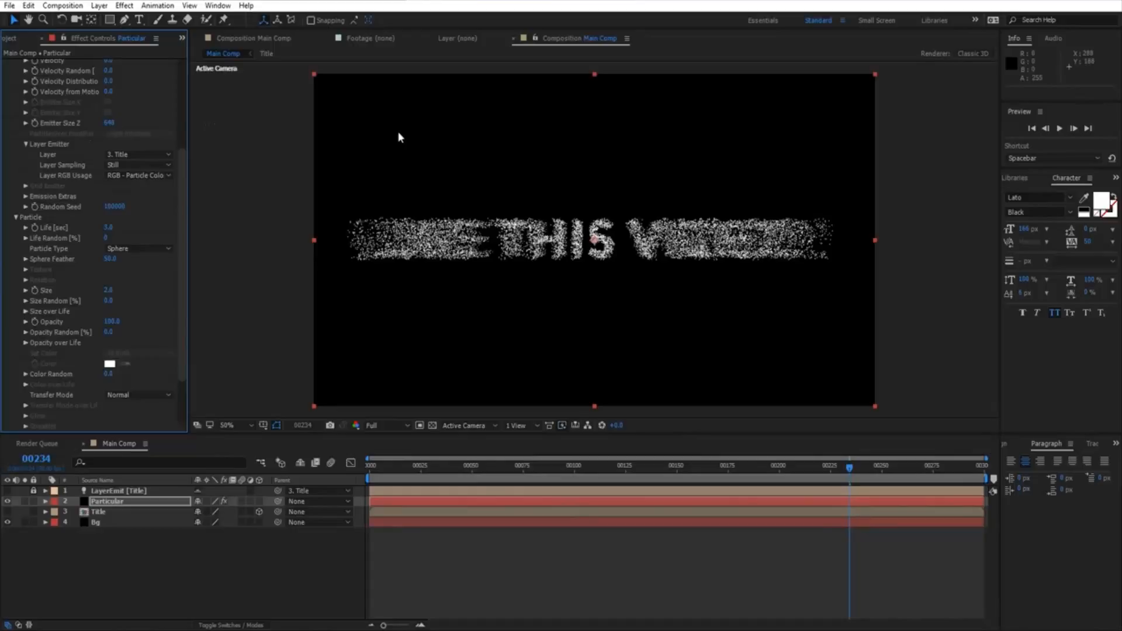
{"action": "left_click", "coordinate": [110, 123]}
{"action": "type", "text": "0"}
{"action": "key", "text": "Return"}
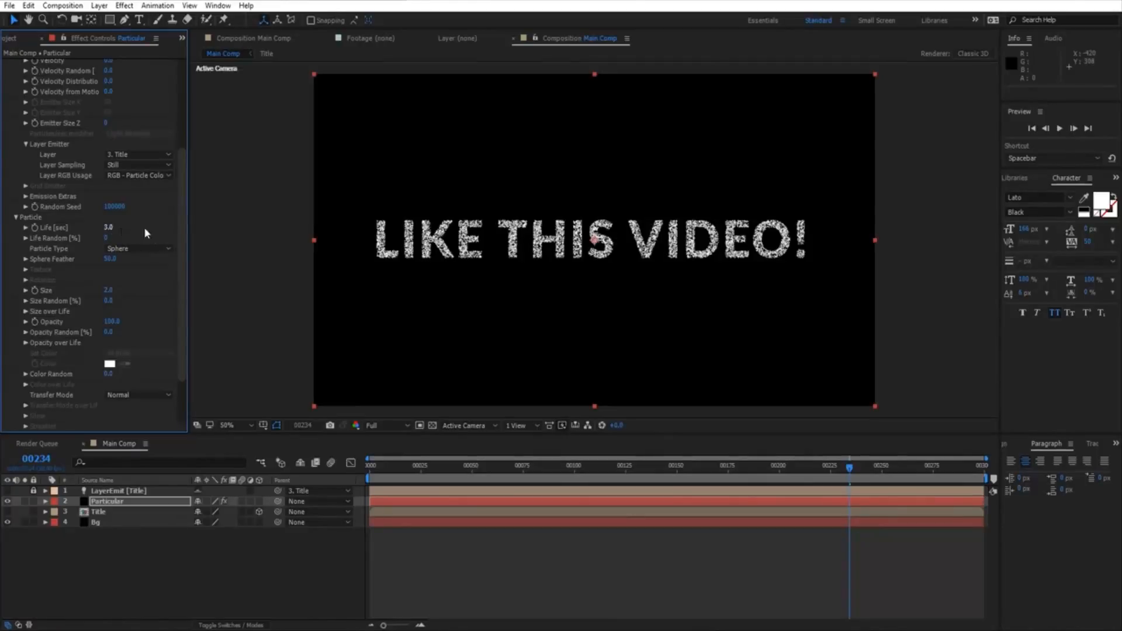
- Increase the emitter's Particles/sec to 500000
{"action": "left_click_drag", "start_coordinate": [181, 240], "coordinate": [178, 115]}
{"action": "left_click", "coordinate": [116, 95]}
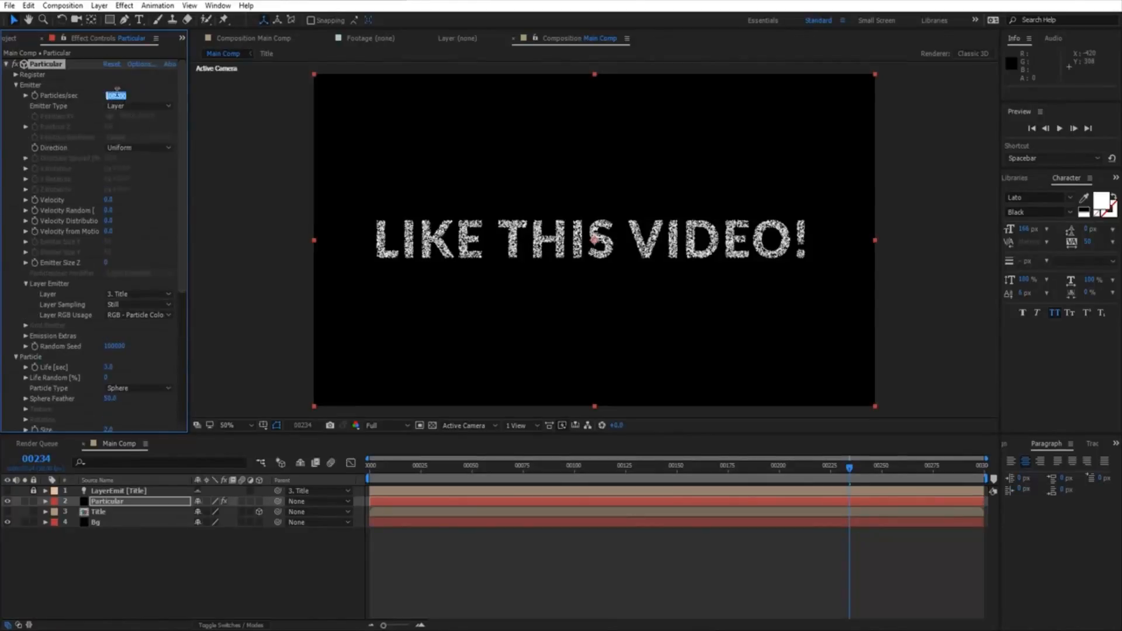
{"action": "left_click", "coordinate": [121, 94]}
{"action": "key", "text": "BackSpace"}
{"action": "key", "text": "BackSpace"}
{"action": "key", "text": "BackSpace"}
{"action": "key", "text": "BackSpace"}
{"action": "key", "text": "BackSpace"}
{"action": "key", "text": "BackSpace"}
{"action": "type", "text": "500"}
{"action": "key", "text": "Return"}
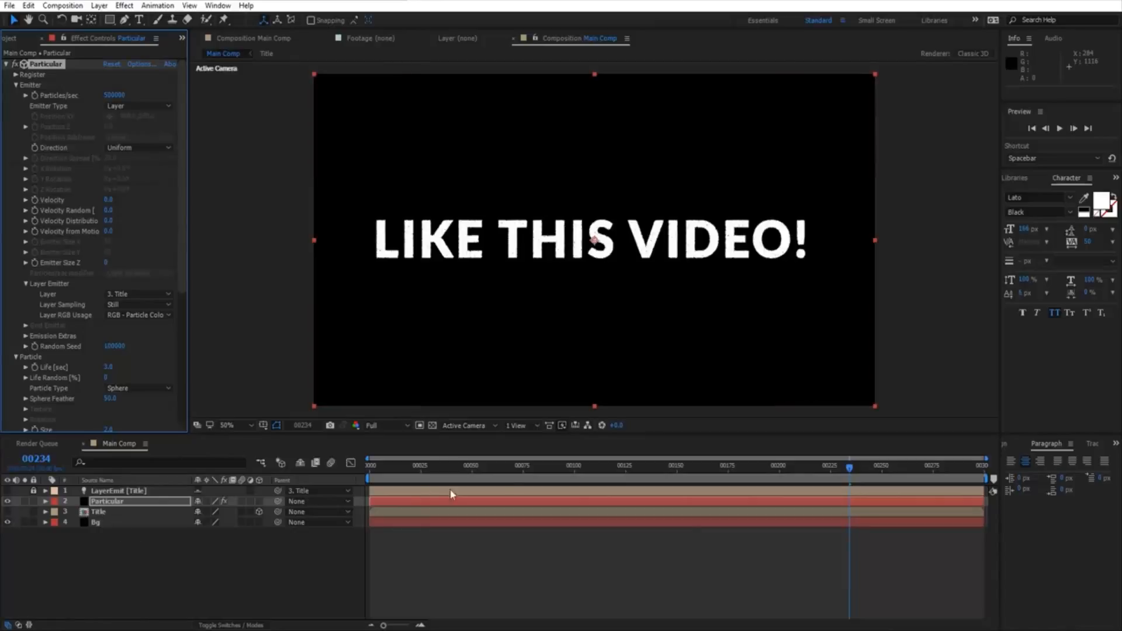
- Check the particle title at several early frames and return to frame 0 with the Particular layer selected
{"action": "left_click_drag", "start_coordinate": [461, 467], "coordinate": [445, 492]}
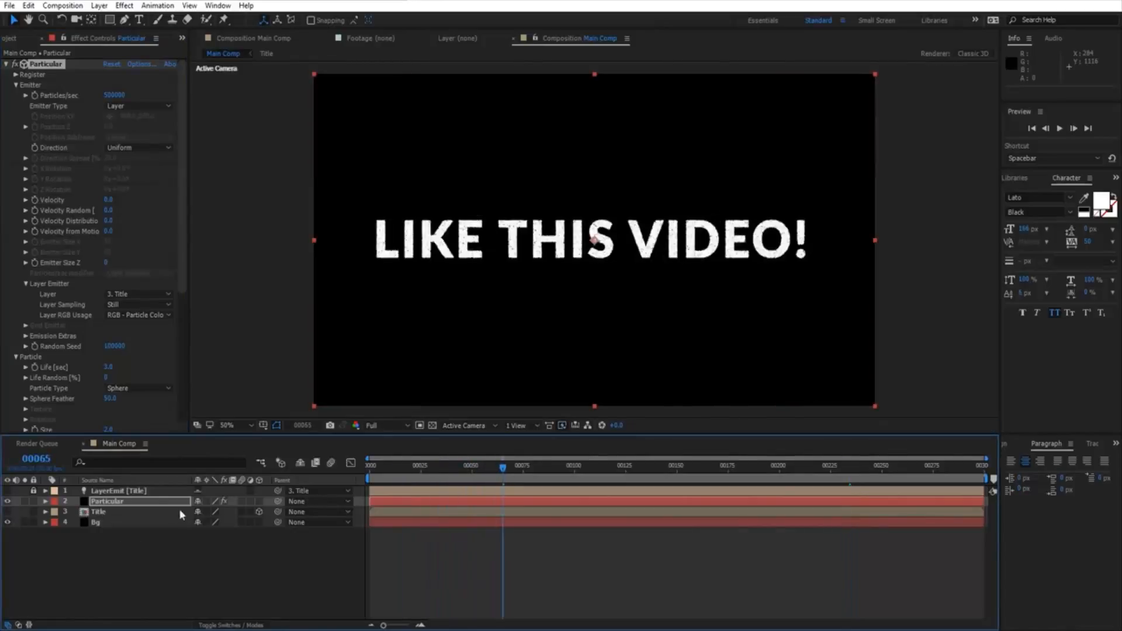
{"action": "left_click", "coordinate": [369, 469]}
{"action": "left_click_drag", "start_coordinate": [369, 468], "coordinate": [483, 482]}
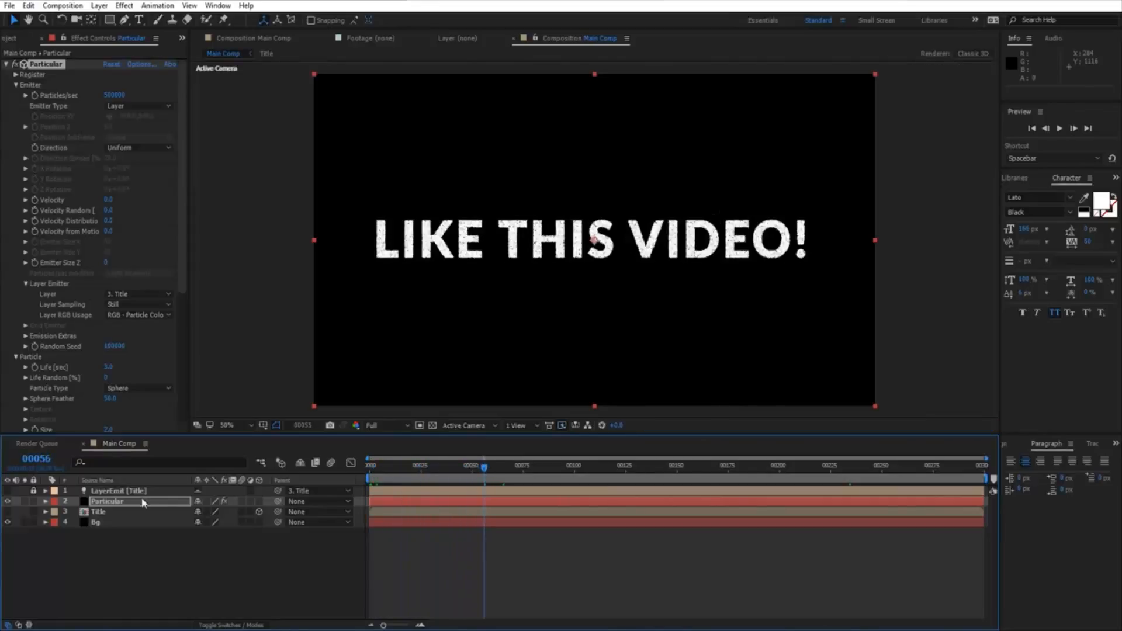
{"action": "left_click", "coordinate": [124, 501]}
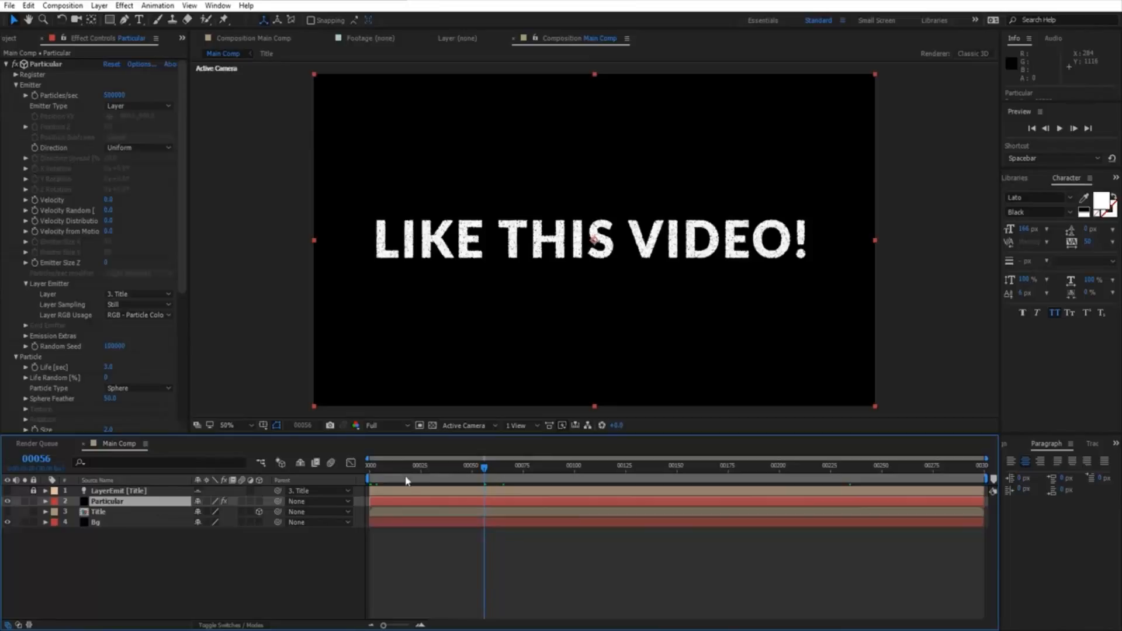
{"action": "key", "text": "Home"}
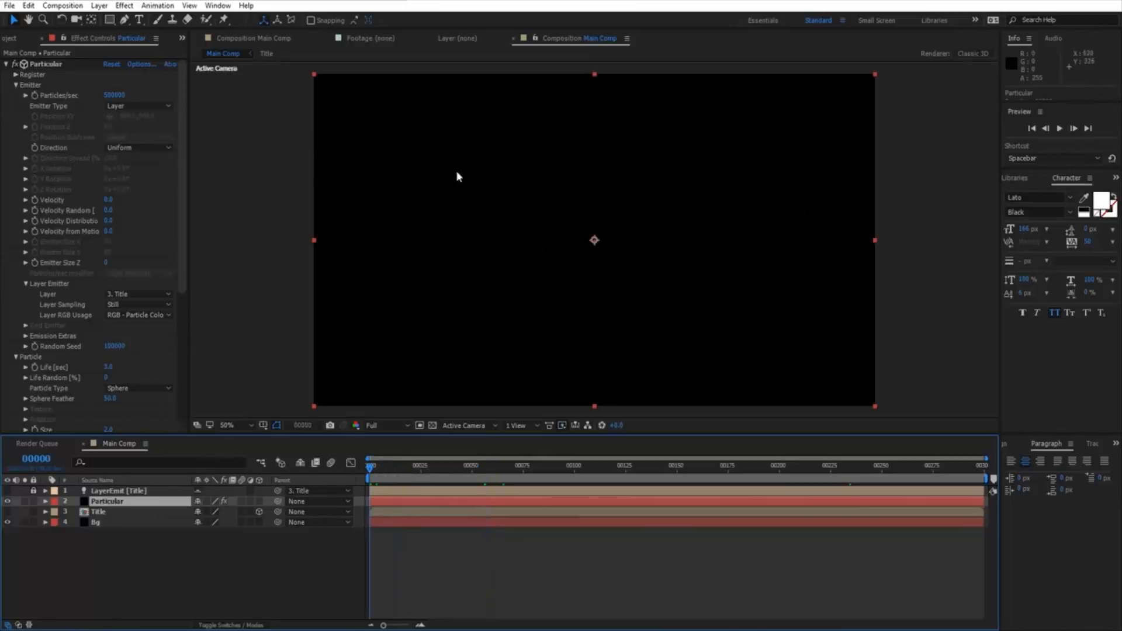
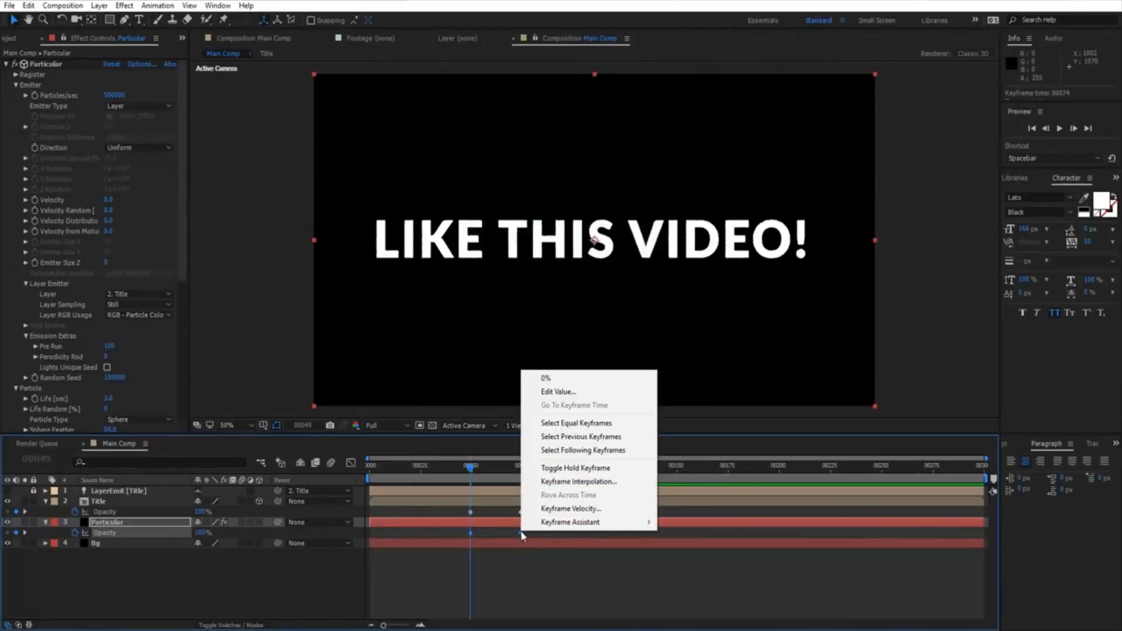
- Time-reverse the Particular layer's Opacity keyframes and inspect the particle title up close at frame 83
{"action": "mouse_move", "coordinate": [541, 524]}
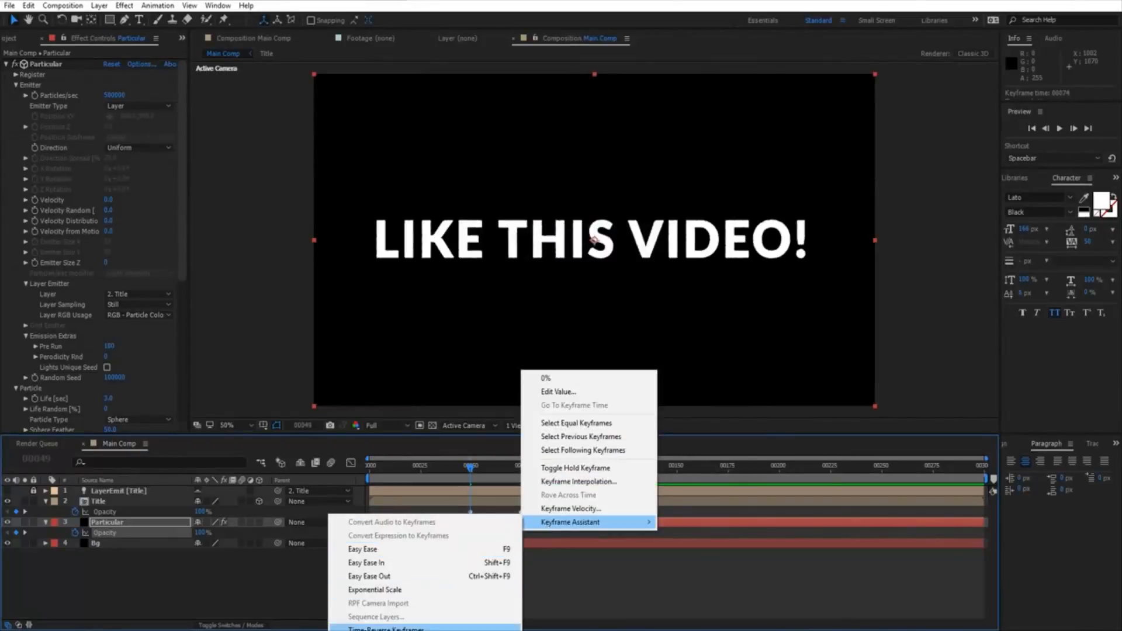
{"action": "left_click", "coordinate": [514, 549]}
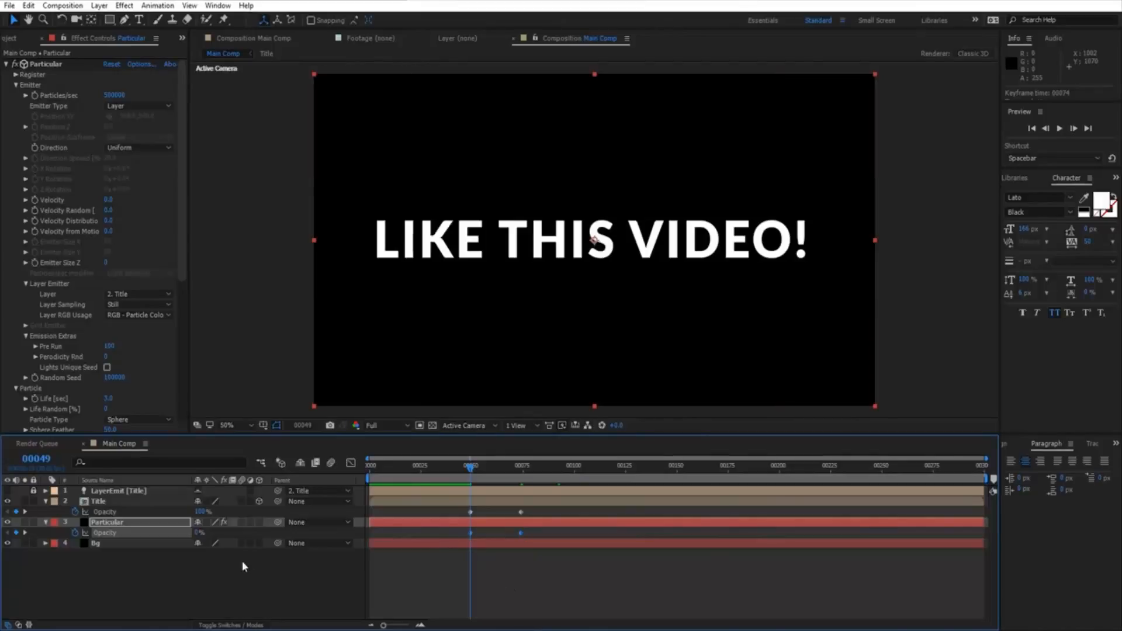
{"action": "left_click_drag", "start_coordinate": [474, 472], "coordinate": [539, 476]}
{"action": "left_click", "coordinate": [544, 569]}
{"action": "scroll", "coordinate": [613, 245], "scroll_direction": "up", "scroll_amount": 2}
{"action": "scroll", "coordinate": [613, 246], "scroll_direction": "up", "scroll_amount": 2}
{"action": "scroll", "coordinate": [562, 350], "scroll_direction": "down", "scroll_amount": 2}
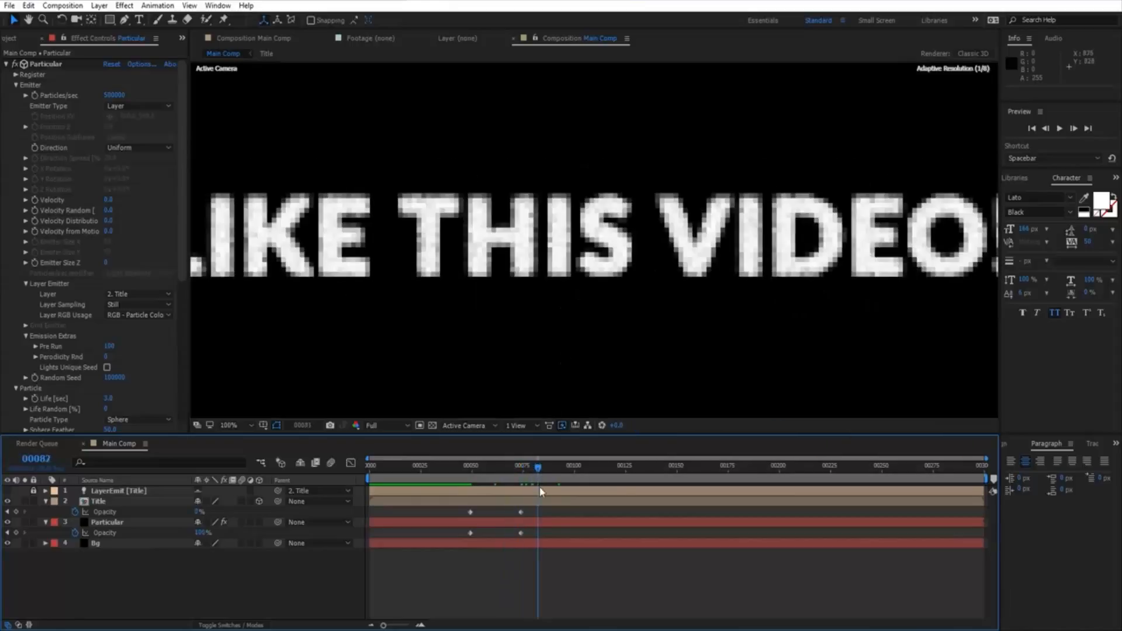
- Keyframe Affect Position at 0 on frame 74 in Particular's Turbulence Field under the Air physics settings
{"action": "left_click", "coordinate": [110, 525]}
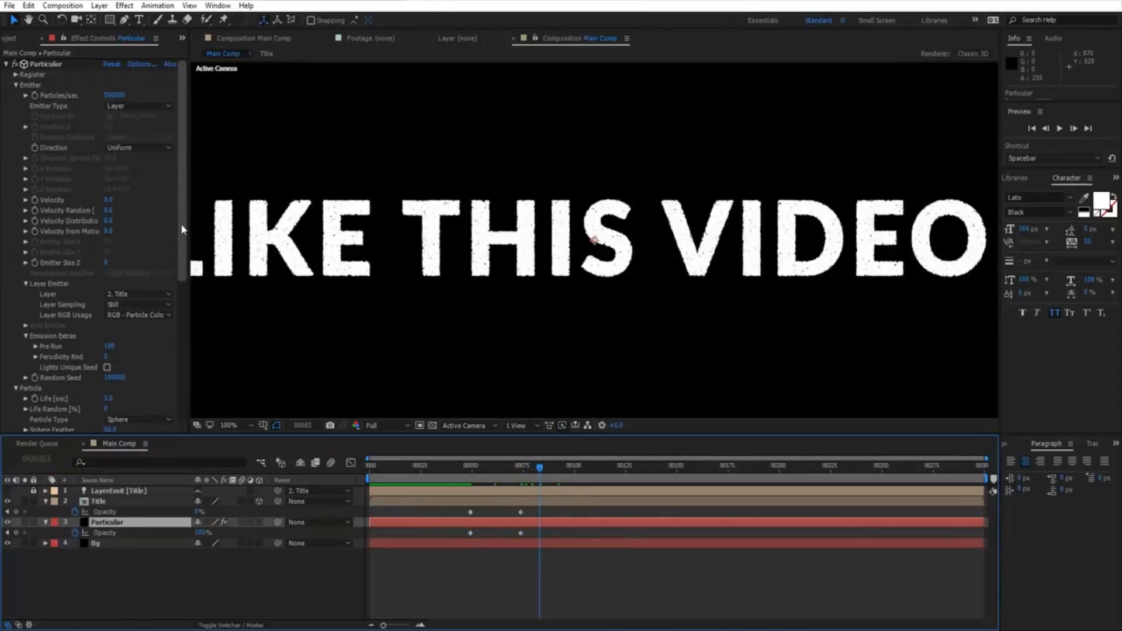
{"action": "left_click_drag", "start_coordinate": [181, 223], "coordinate": [187, 390]}
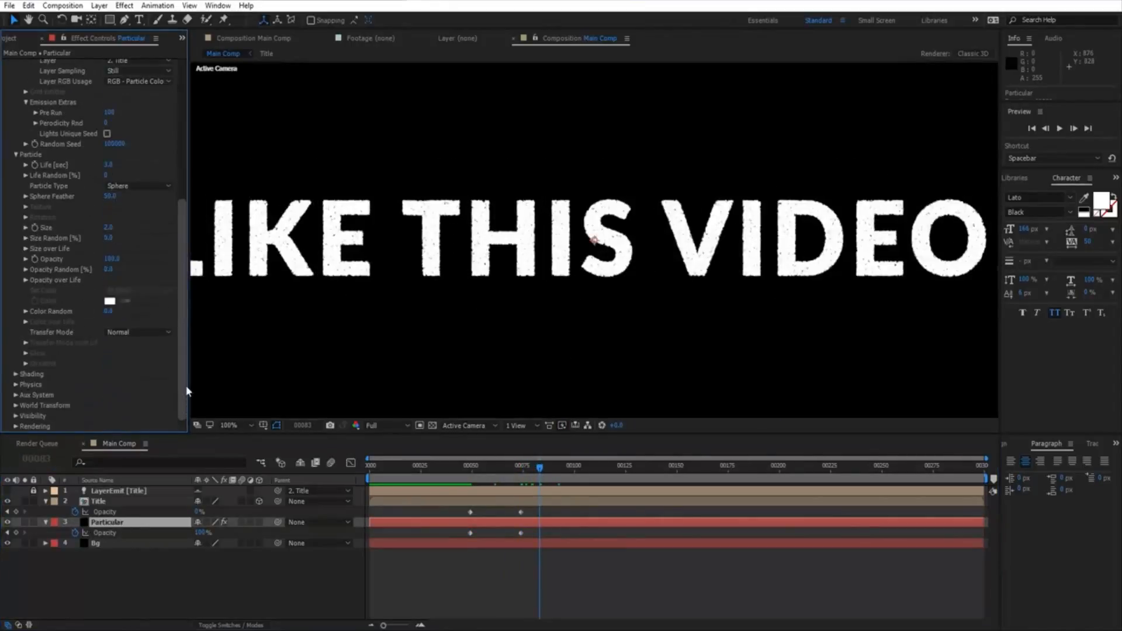
{"action": "left_click", "coordinate": [16, 384]}
{"action": "left_click", "coordinate": [25, 374]}
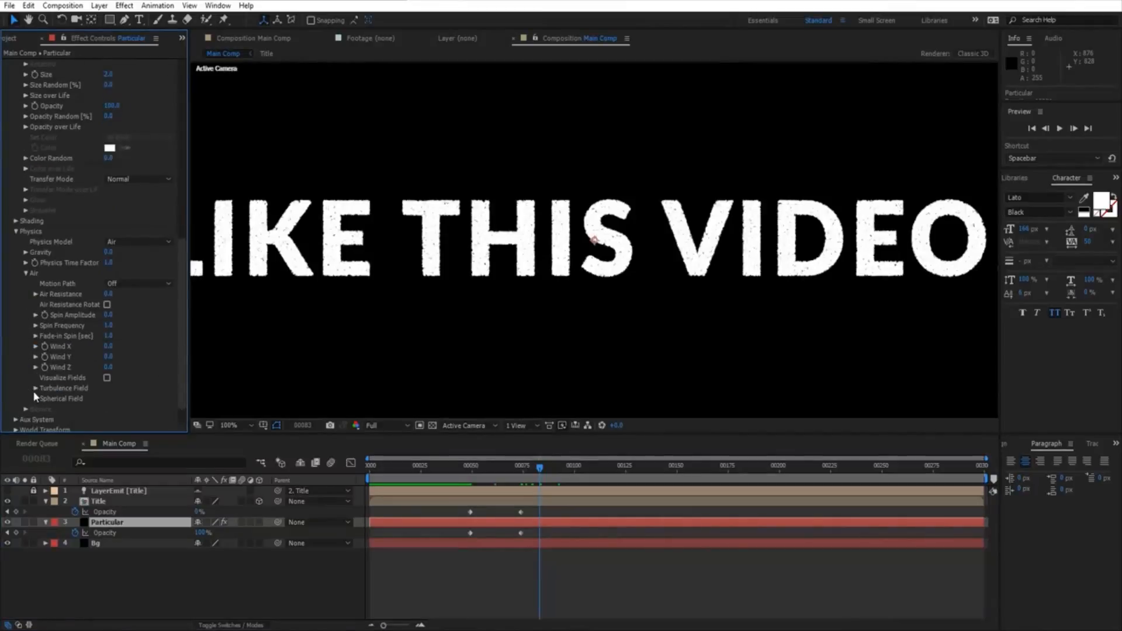
{"action": "left_click", "coordinate": [34, 388]}
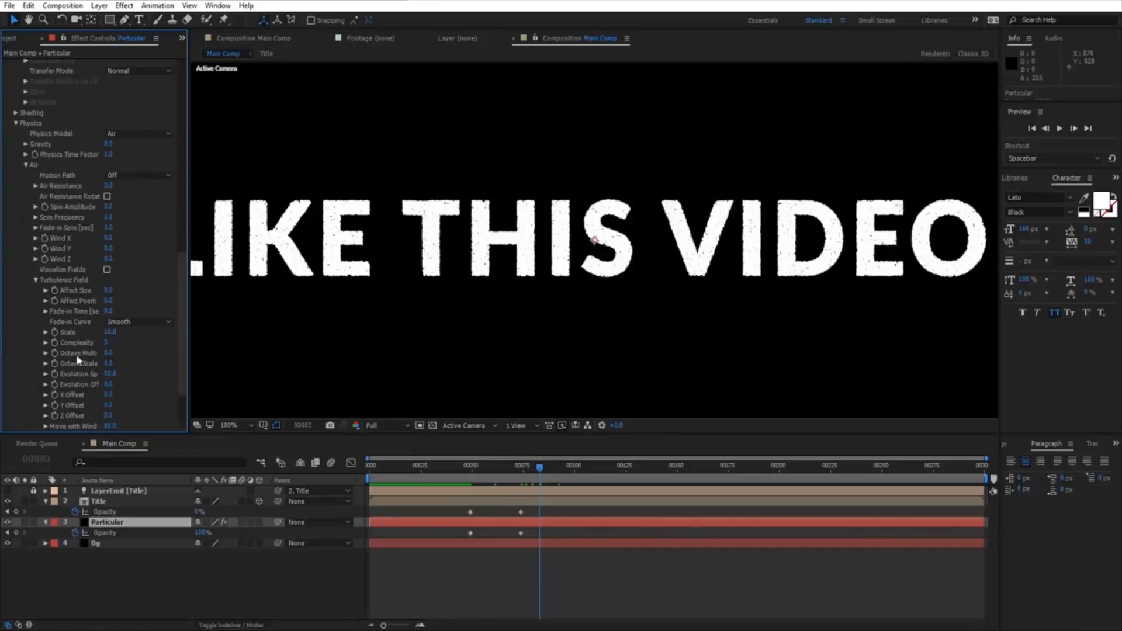
{"action": "left_click", "coordinate": [524, 471]}
{"action": "left_click_drag", "start_coordinate": [523, 470], "coordinate": [522, 470]}
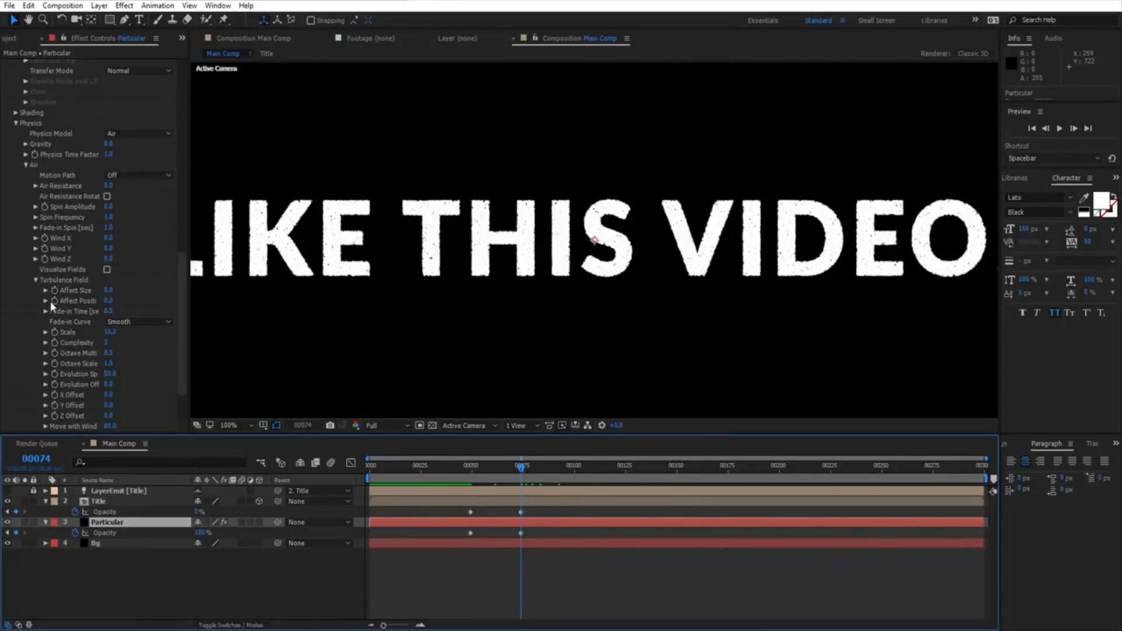
- Set the Turbulence Field's Affect Position to 824 at frame 100 and reveal the layer's keyframes
{"action": "left_click_drag", "start_coordinate": [521, 466], "coordinate": [575, 483]}
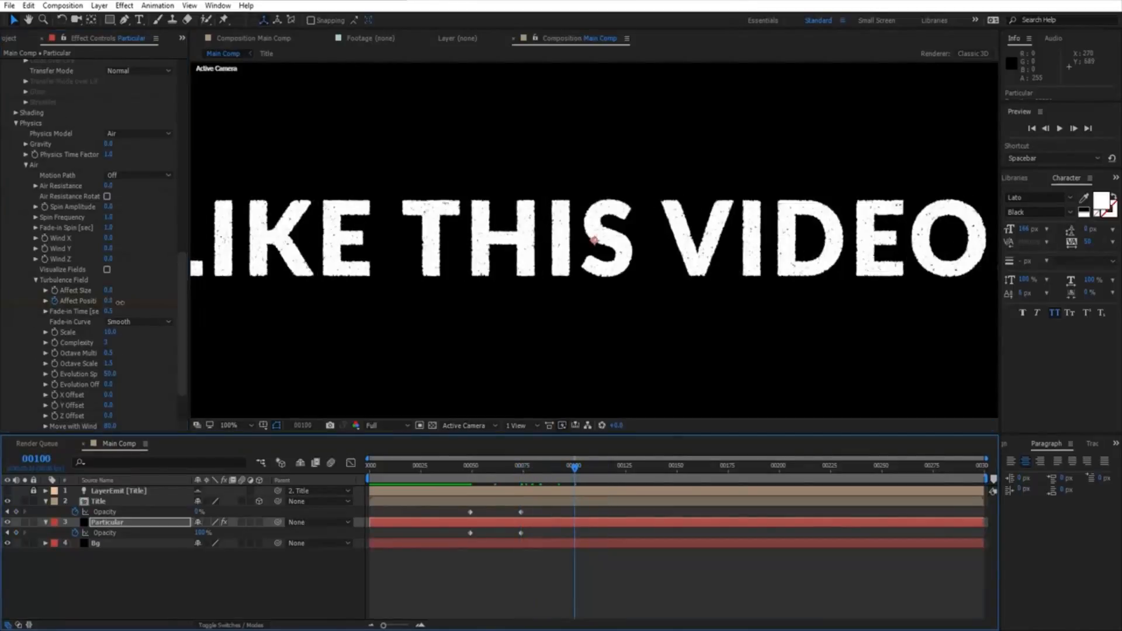
{"action": "left_click_drag", "start_coordinate": [120, 302], "coordinate": [254, 312]}
{"action": "key", "text": "u"}
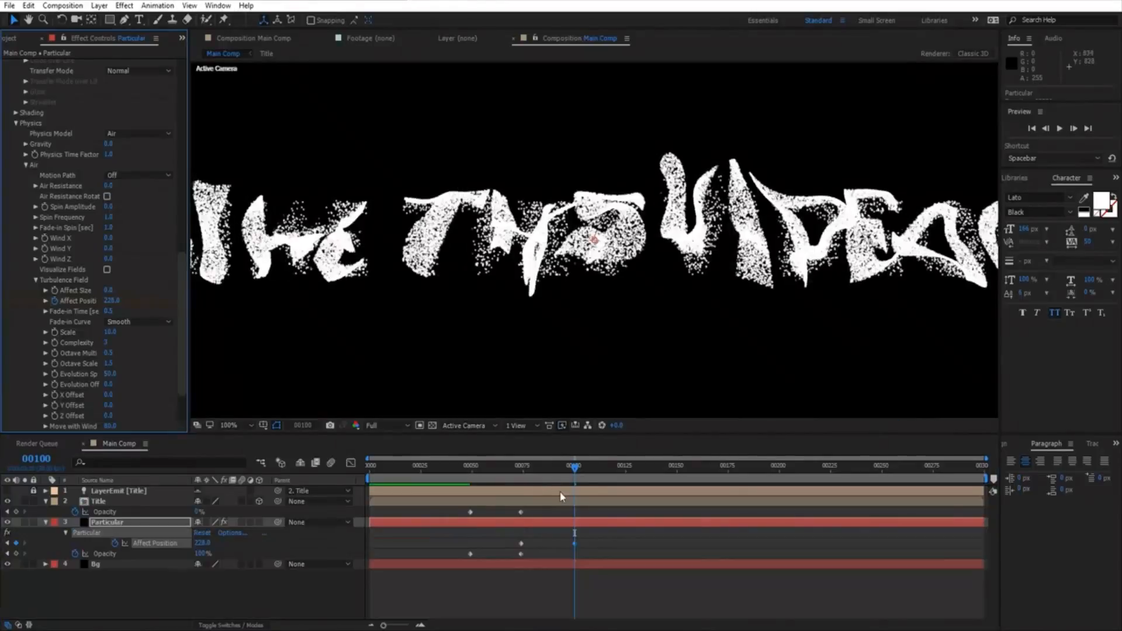
{"action": "left_click_drag", "start_coordinate": [113, 303], "coordinate": [460, 305]}
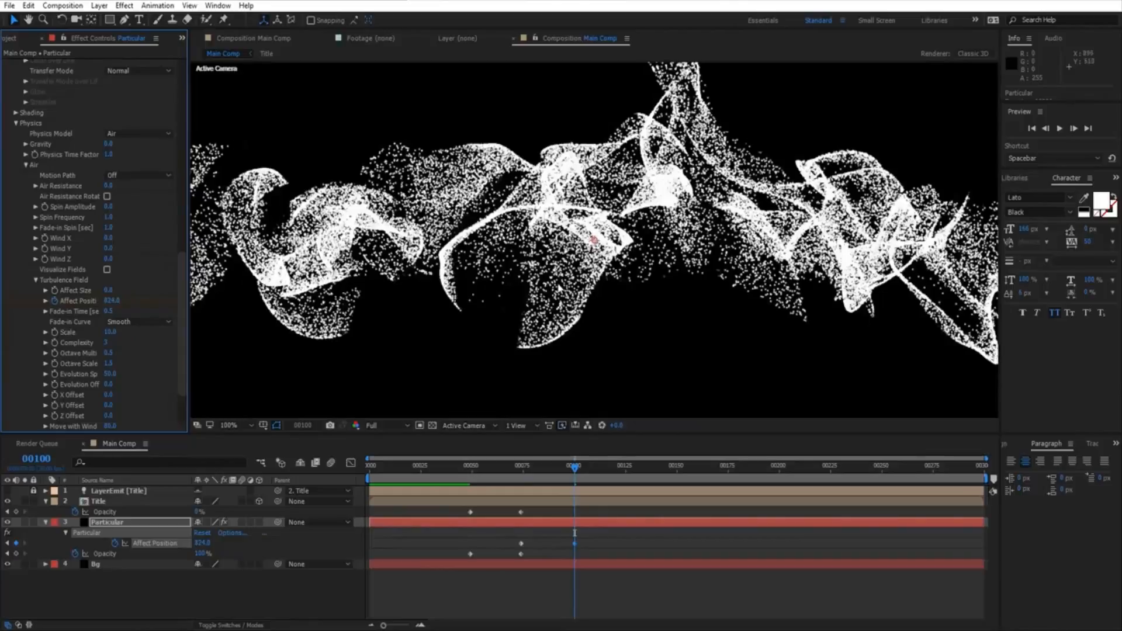
- Preview the particle dispersal animation and return to frame 74
{"action": "scroll", "coordinate": [557, 285], "scroll_direction": "down", "scroll_amount": 1}
{"action": "key", "text": "space"}
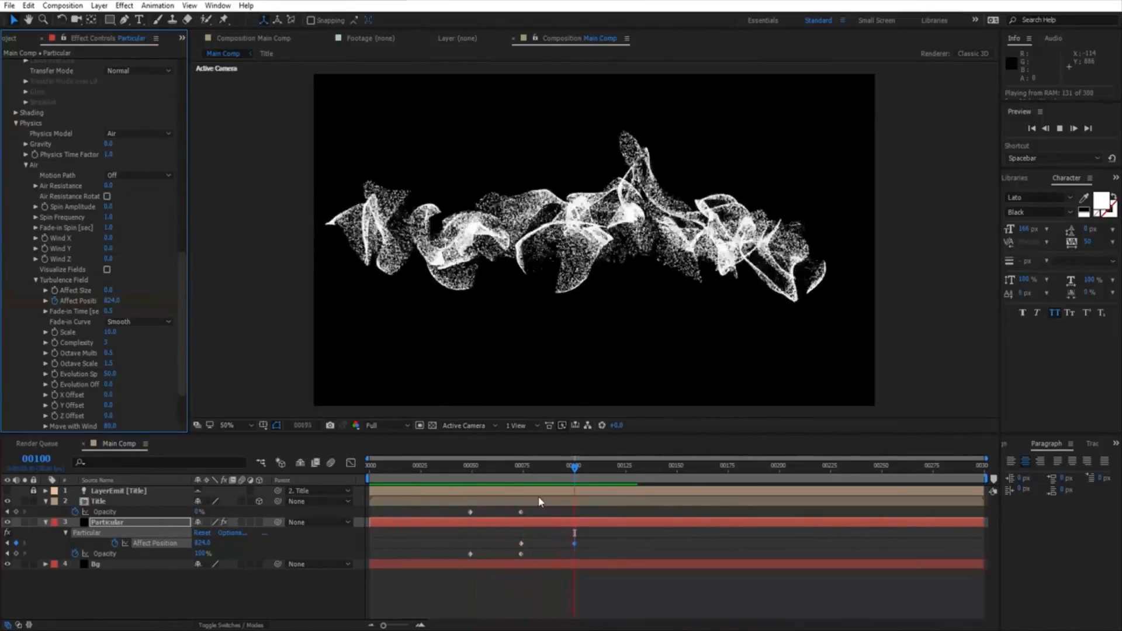
{"action": "left_click_drag", "start_coordinate": [478, 469], "coordinate": [520, 526]}
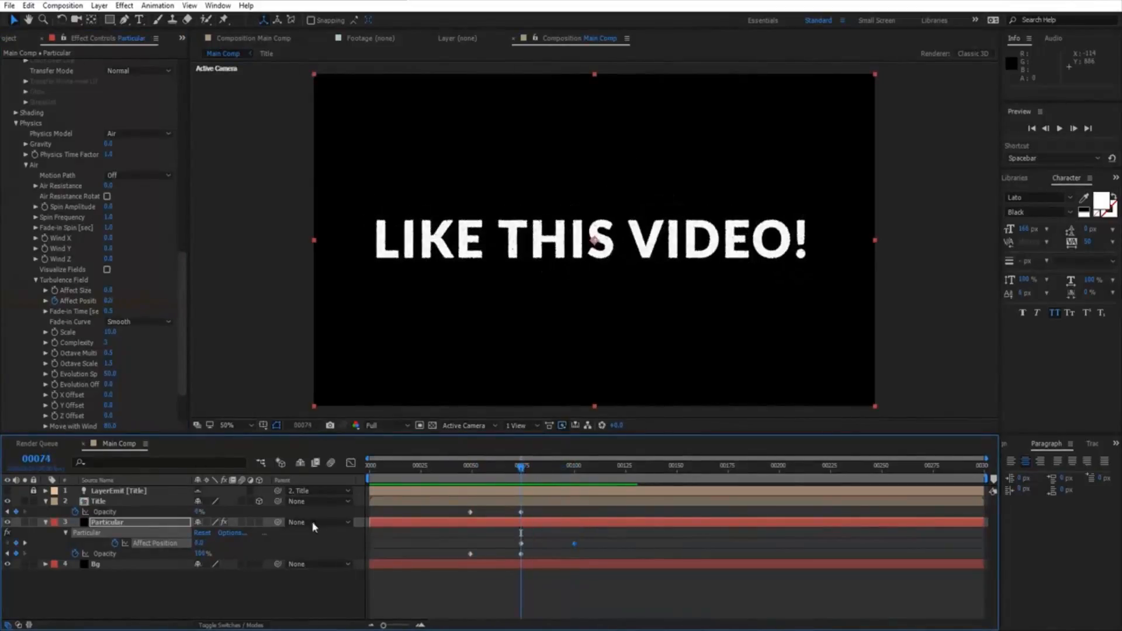
- Keyframe the Particular emitter's Particles/sec on frame 74 and set it to 0 on frame 75
{"action": "left_click", "coordinate": [109, 526]}
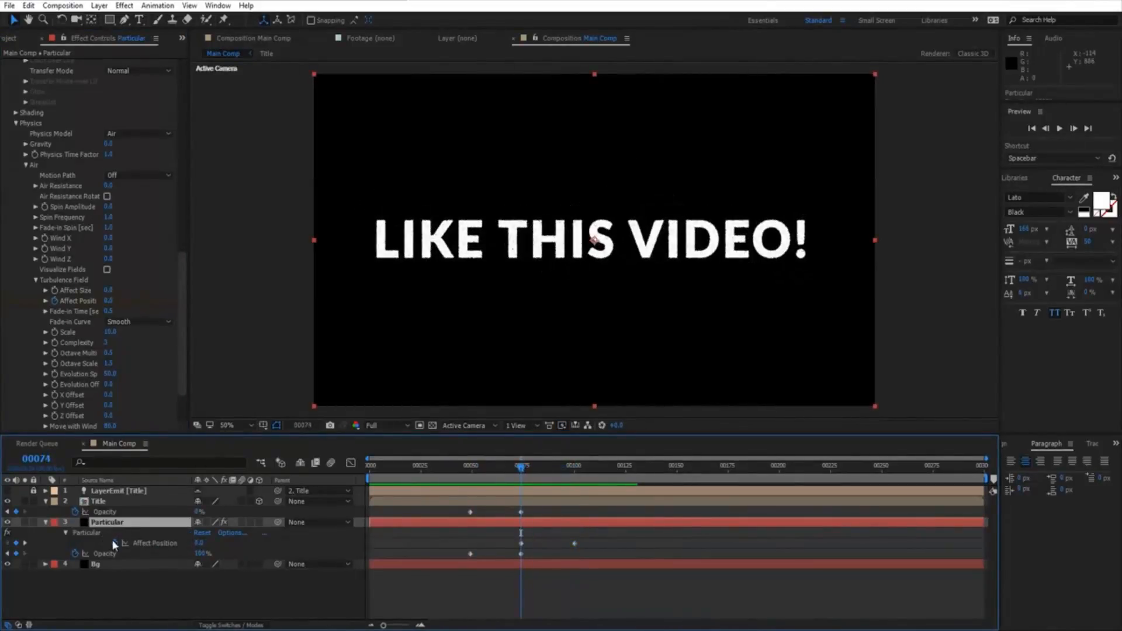
{"action": "left_click_drag", "start_coordinate": [183, 245], "coordinate": [186, 51]}
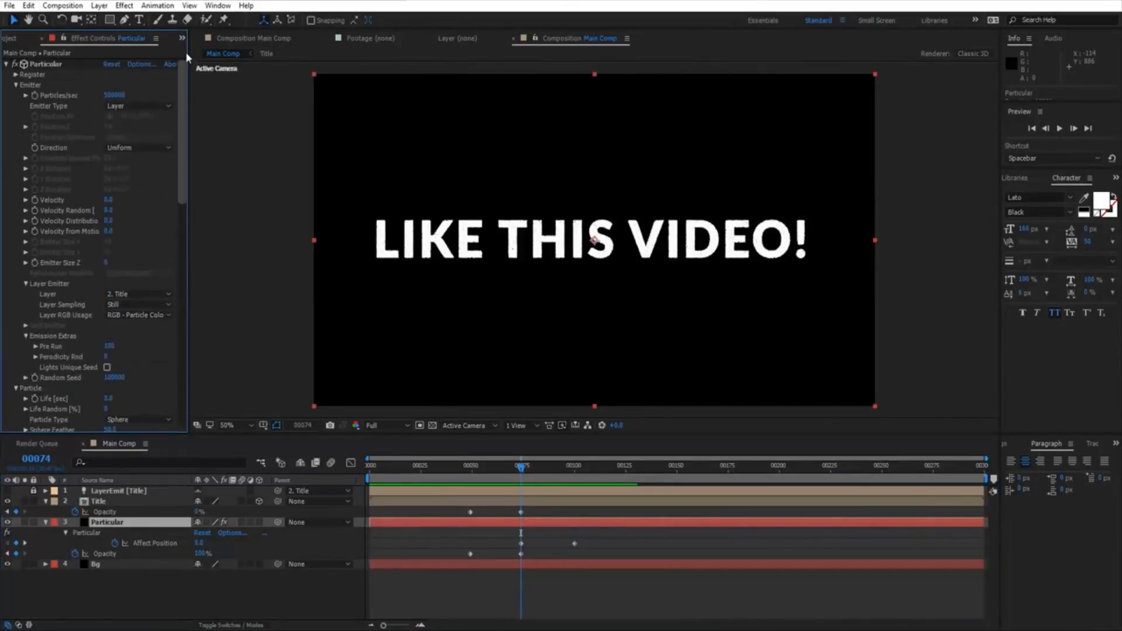
{"action": "left_click", "coordinate": [34, 102]}
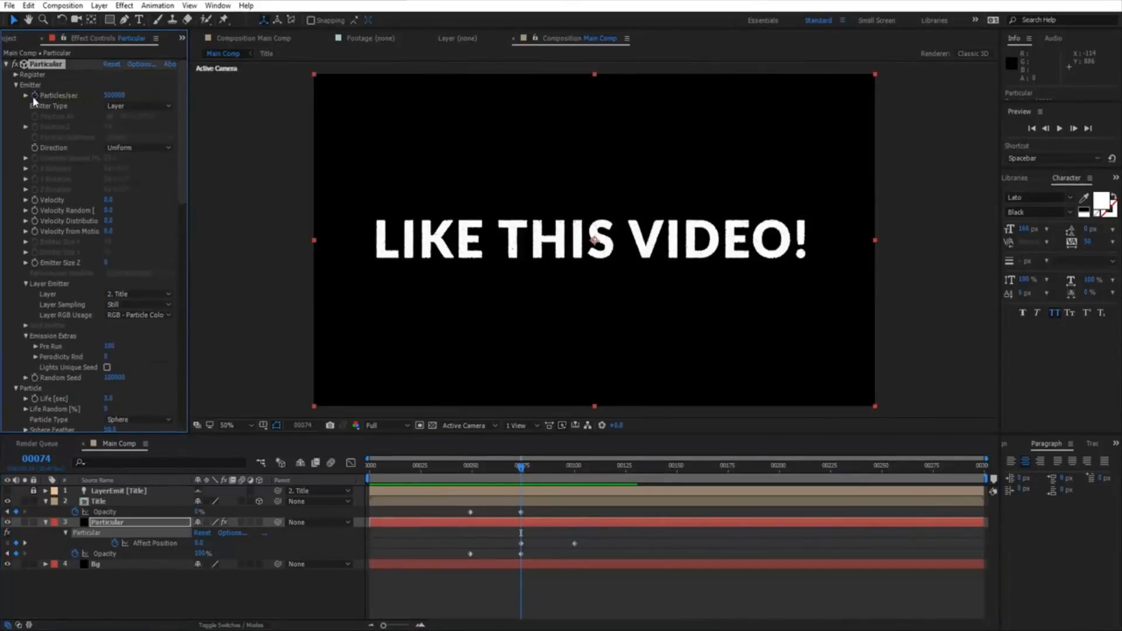
{"action": "key", "text": "u"}
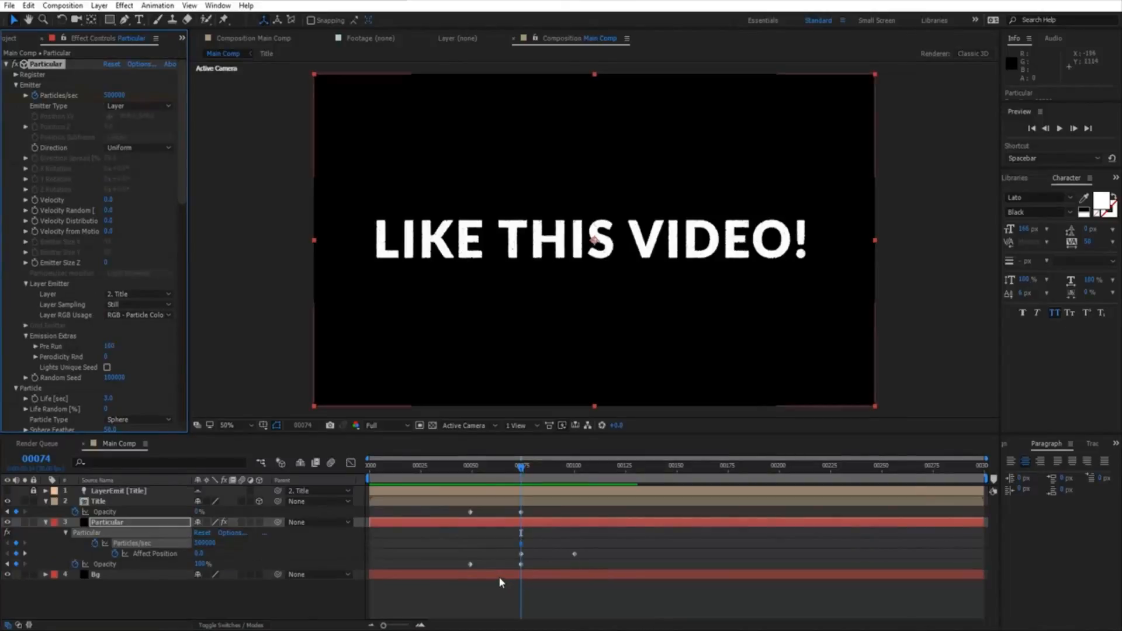
{"action": "key", "text": "Page_Down"}
{"action": "left_click", "coordinate": [204, 544]}
{"action": "type", "text": "0"}
{"action": "key", "text": "Return"}
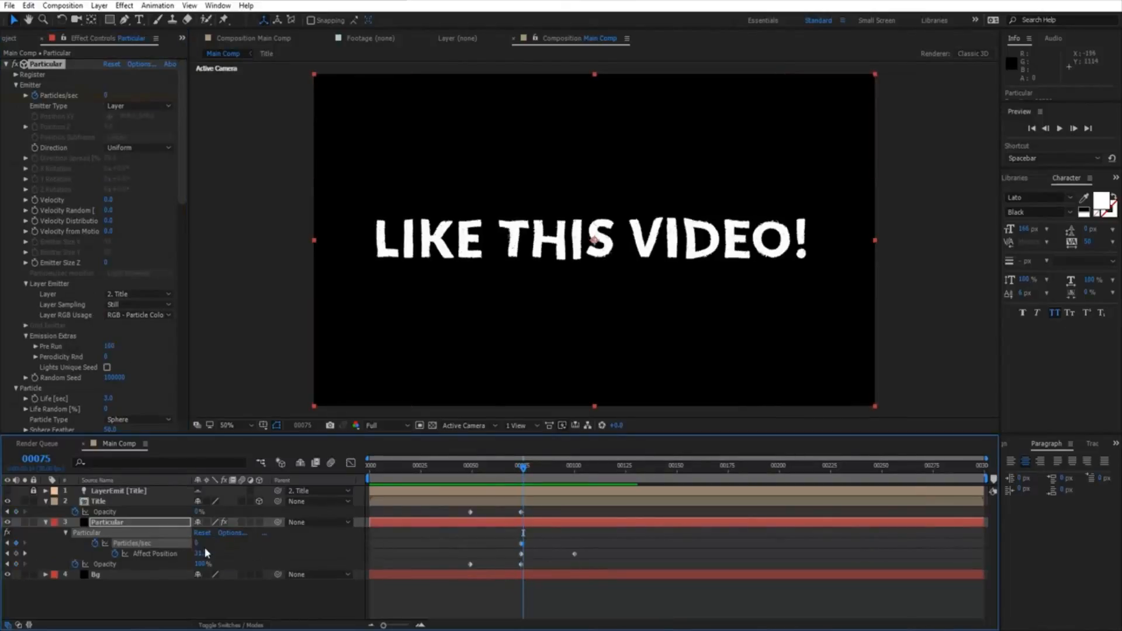
- Set the particle Life to 1 second and check the dispersal at frame 104
{"action": "left_click_drag", "start_coordinate": [523, 482], "coordinate": [691, 502]}
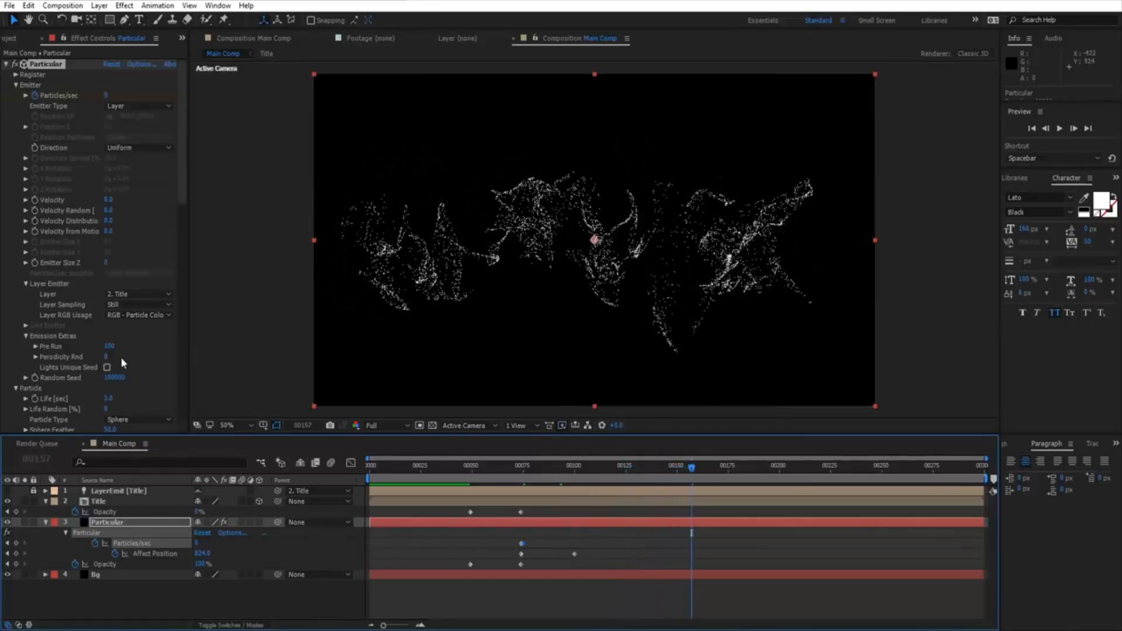
{"action": "left_click_drag", "start_coordinate": [107, 406], "coordinate": [99, 405]}
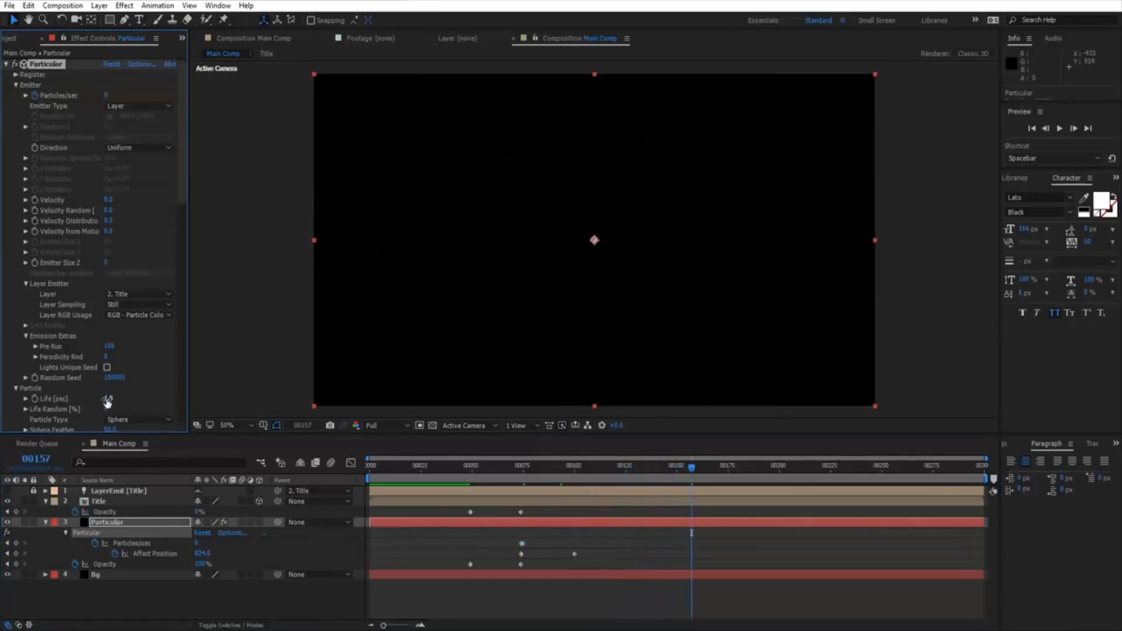
{"action": "left_click", "coordinate": [584, 469]}
{"action": "mouse_move", "coordinate": [582, 472]}
{"action": "left_mouse_down"}
{"action": "mouse_move", "coordinate": [524, 480]}
{"action": "mouse_move", "coordinate": [584, 489]}
{"action": "left_mouse_up"}
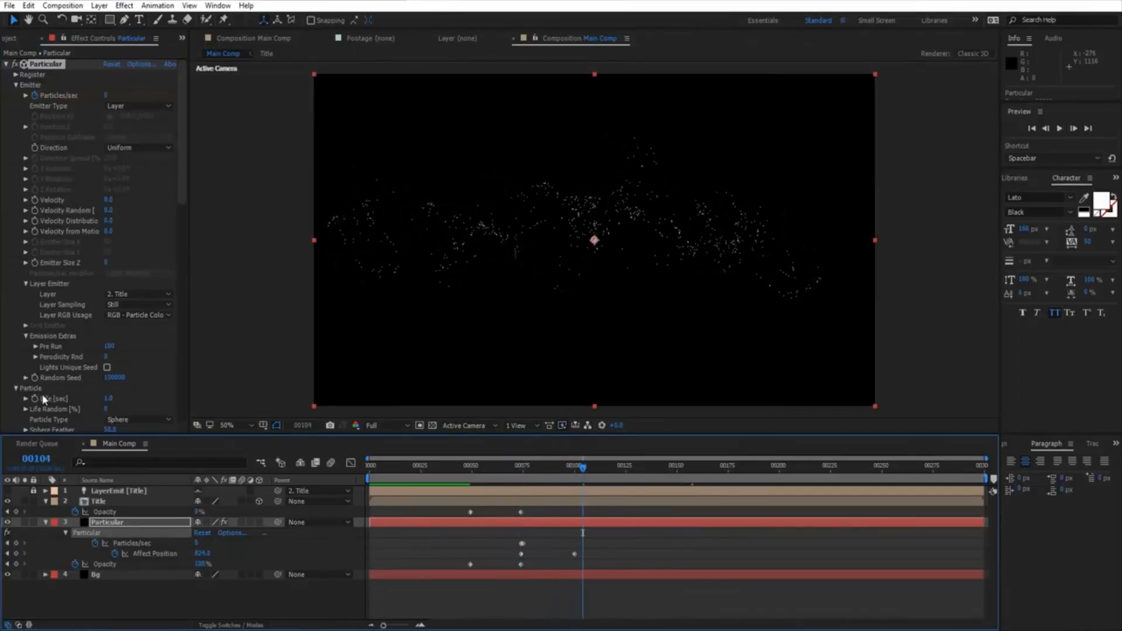
- Apply the gradually declining fade-out preset to the particles' Opacity over Life and preview the animation
{"action": "scroll", "coordinate": [16, 331], "scroll_direction": "down", "scroll_amount": 5}
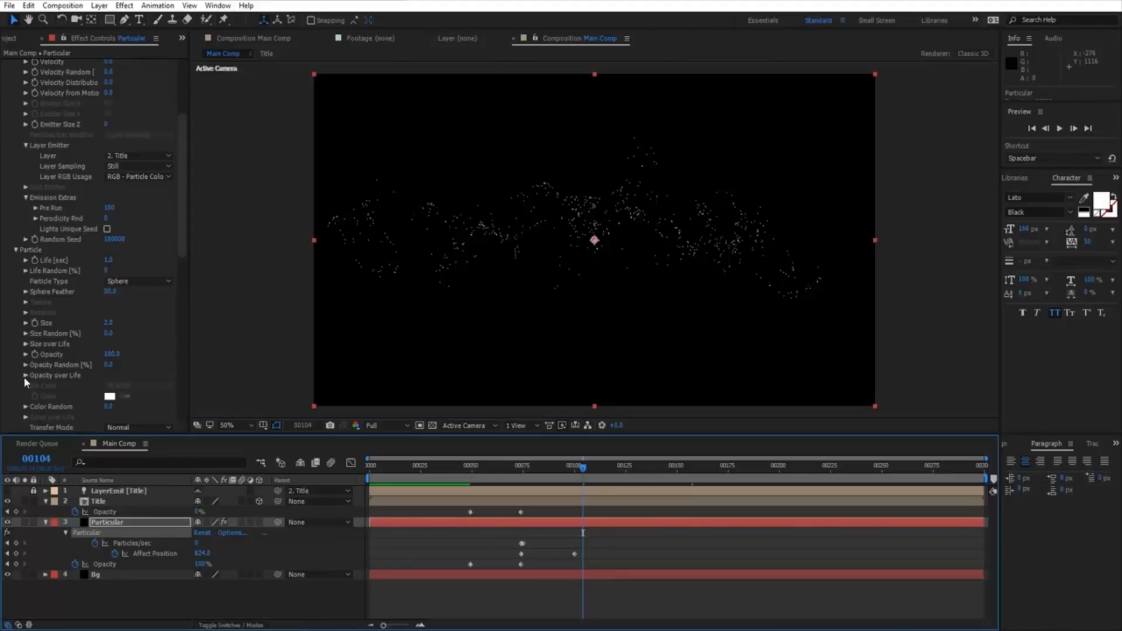
{"action": "left_click", "coordinate": [26, 376]}
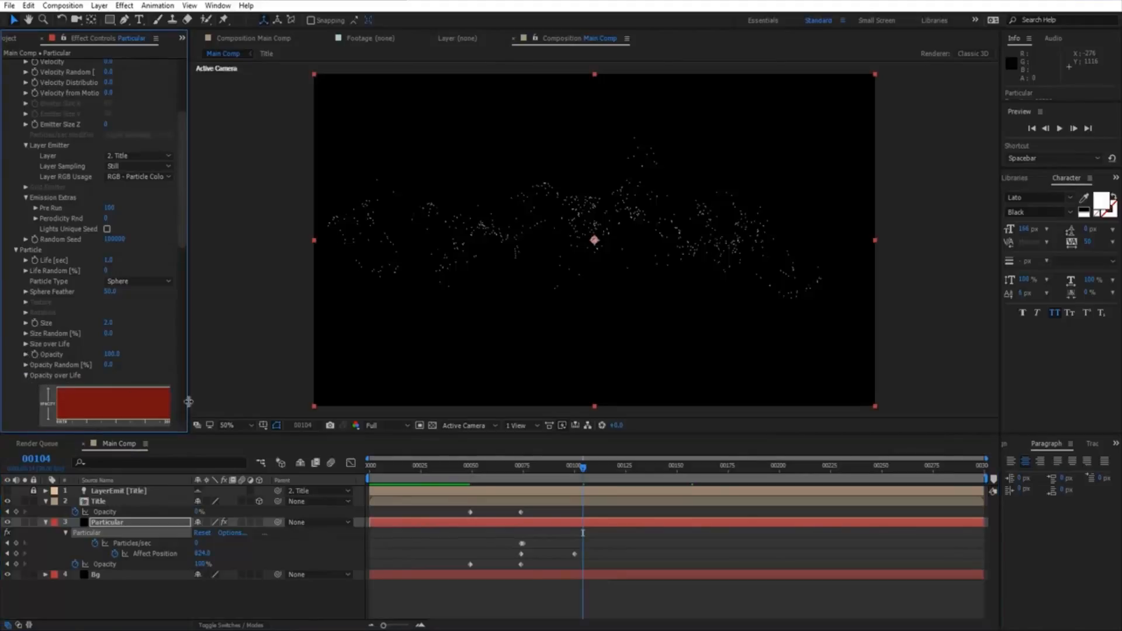
{"action": "left_click_drag", "start_coordinate": [186, 395], "coordinate": [231, 394]}
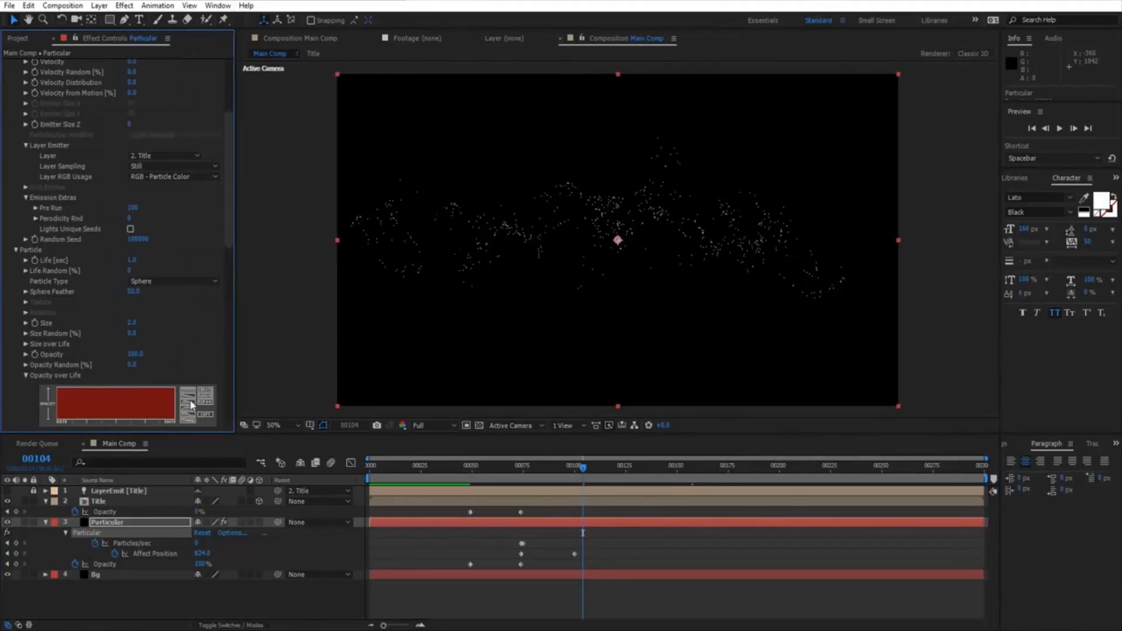
{"action": "left_click", "coordinate": [193, 401]}
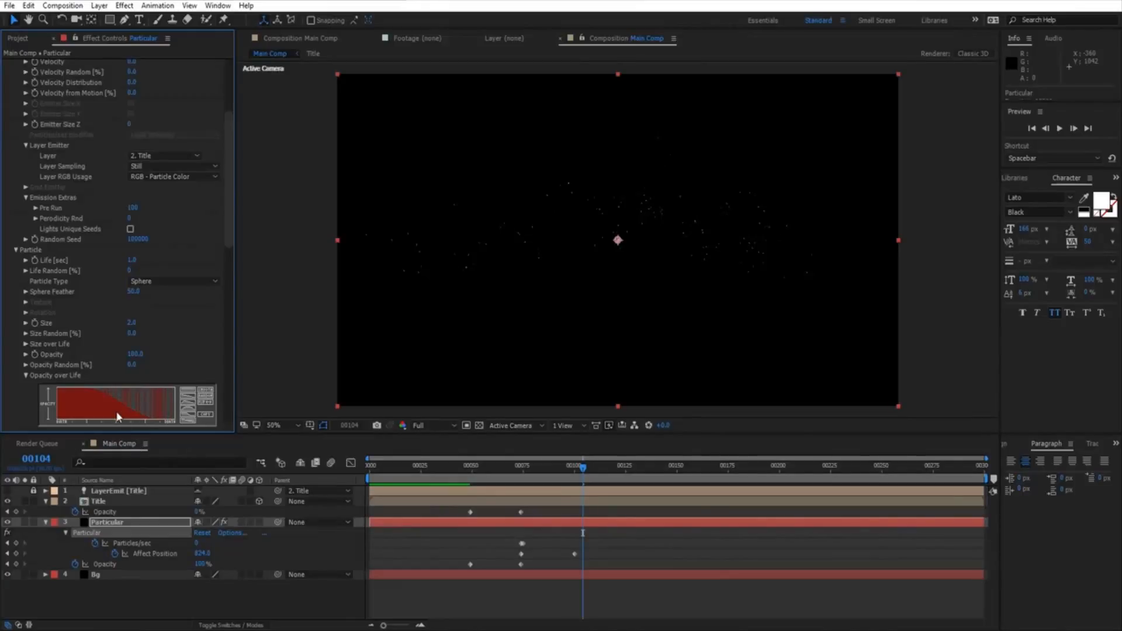
{"action": "key", "text": "space"}
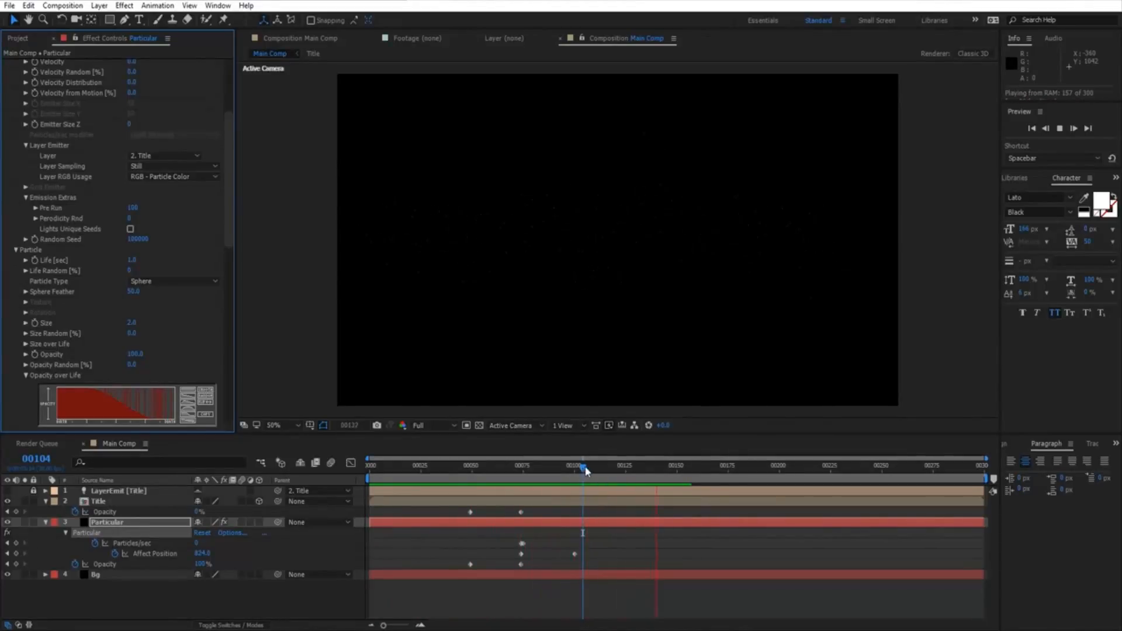
- Set the Particles/sec keyframe on frame 74 to 1000000
{"action": "left_click_drag", "start_coordinate": [582, 468], "coordinate": [524, 480]}
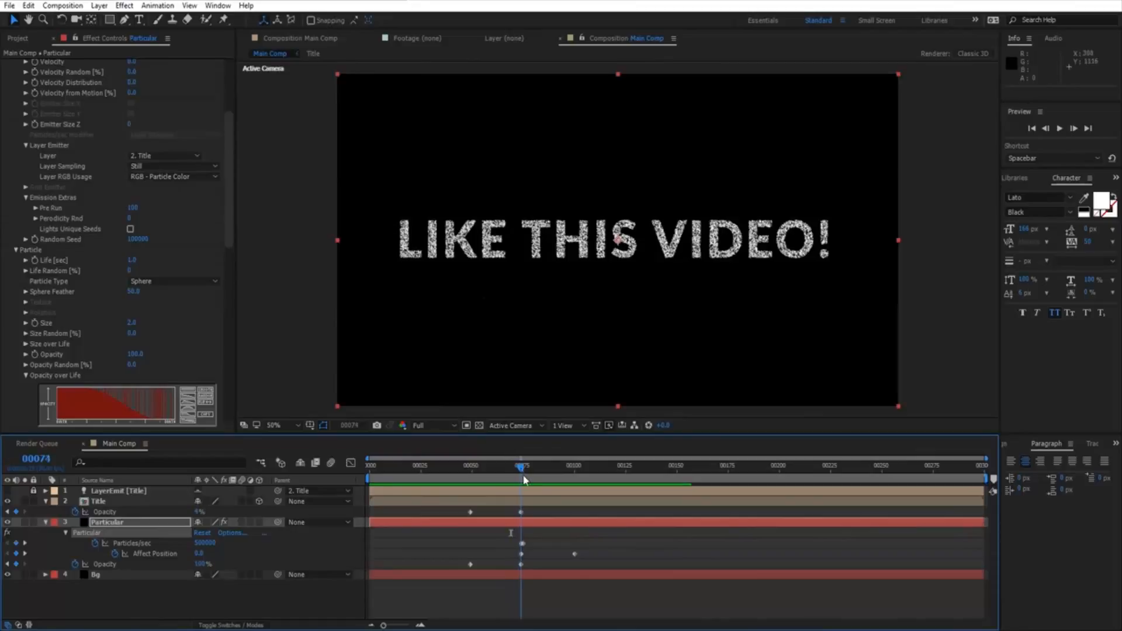
{"action": "left_click", "coordinate": [207, 543]}
{"action": "type", "text": "250"}
{"action": "type", "text": "00"}
{"action": "type", "text": "0"}
{"action": "double_click", "coordinate": [209, 541]}
{"action": "type", "text": "2"}
{"action": "key", "text": "Return"}
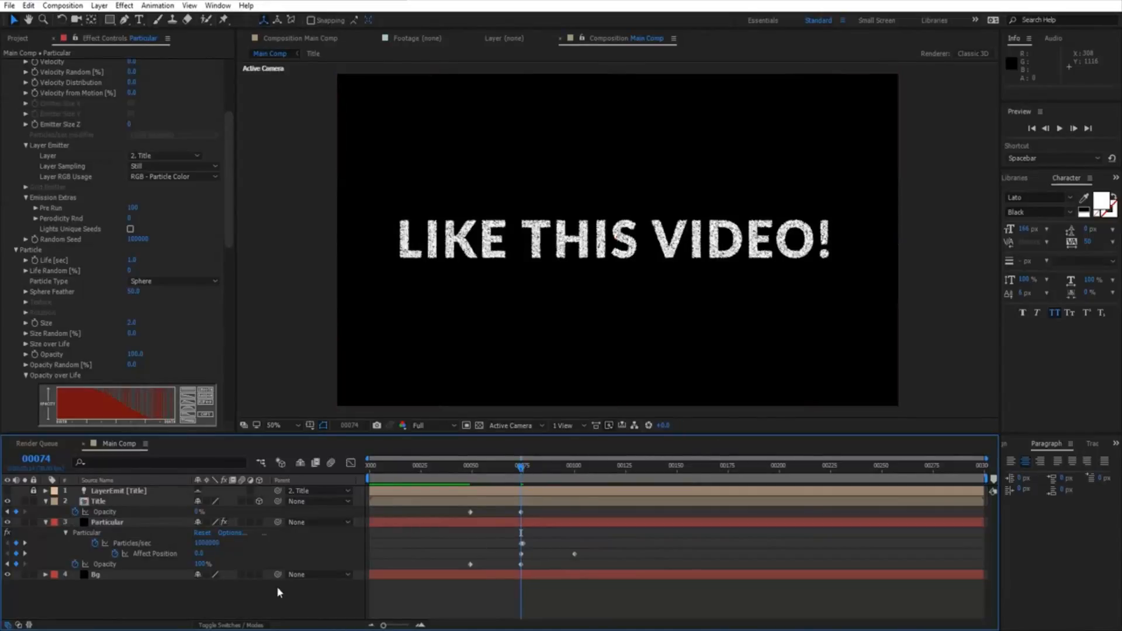
{"action": "left_click", "coordinate": [209, 543]}
{"action": "key", "text": "Return"}
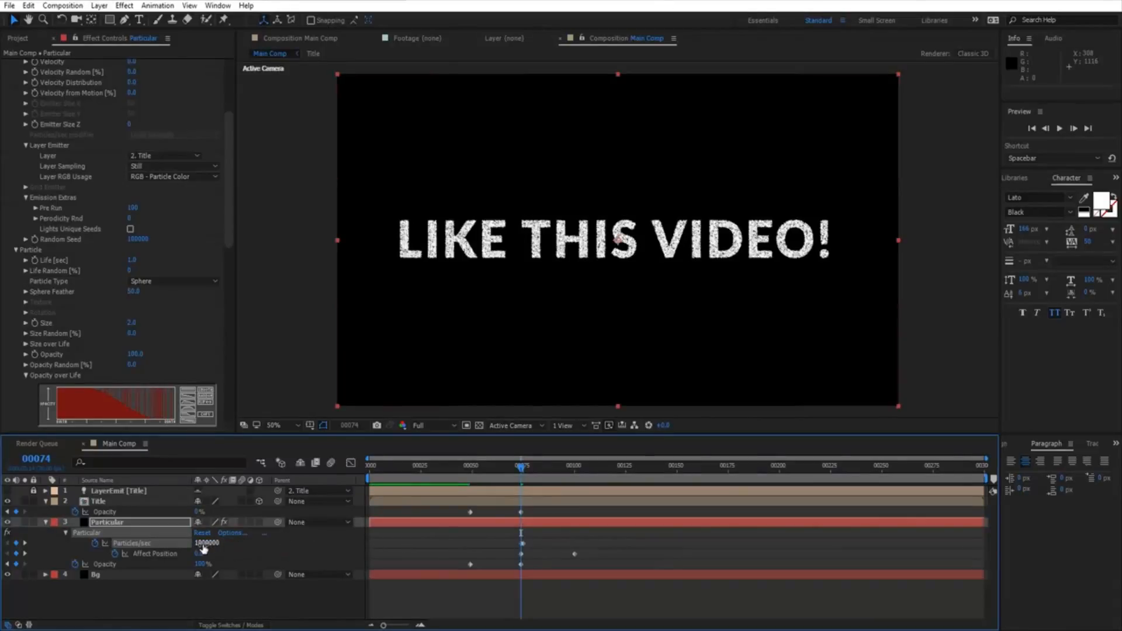
{"action": "left_click", "coordinate": [242, 542]}
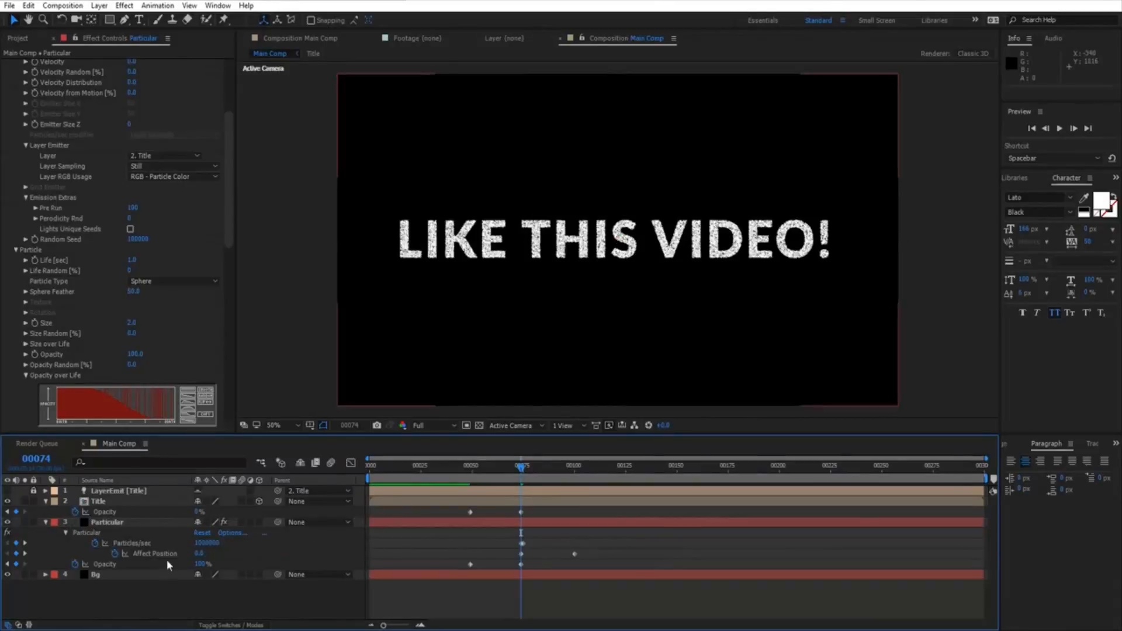
- Set the particle Life to 1.5 seconds and inspect the dispersing particles up close at frame 95
{"action": "left_click", "coordinate": [134, 260]}
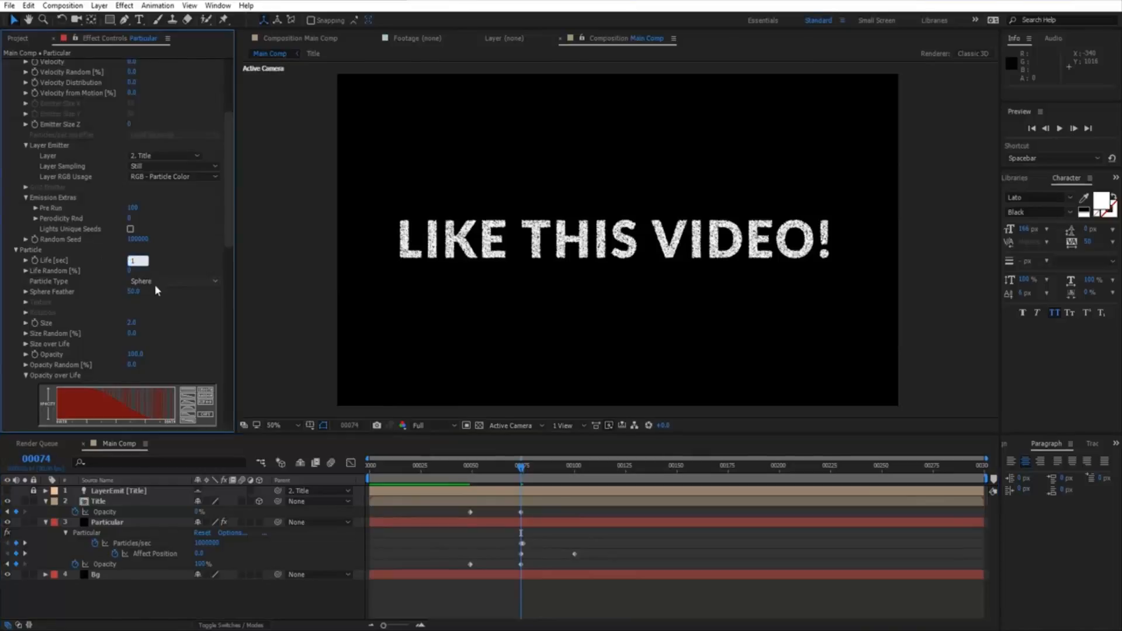
{"action": "type", "text": "1.5"}
{"action": "key", "text": "Return"}
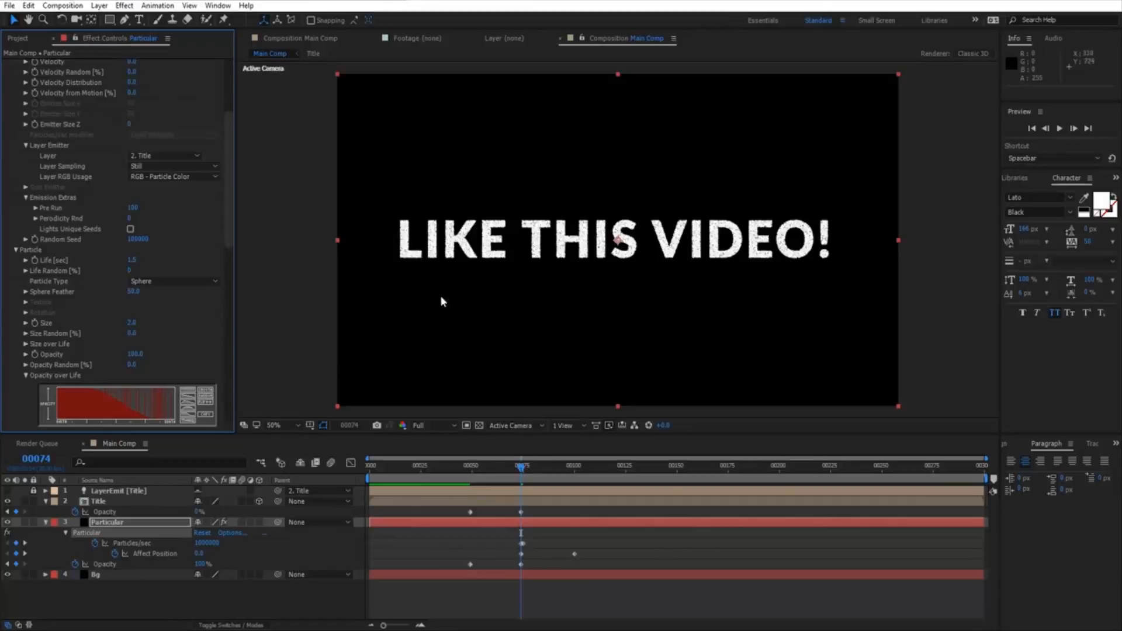
{"action": "left_click_drag", "start_coordinate": [520, 466], "coordinate": [564, 471]}
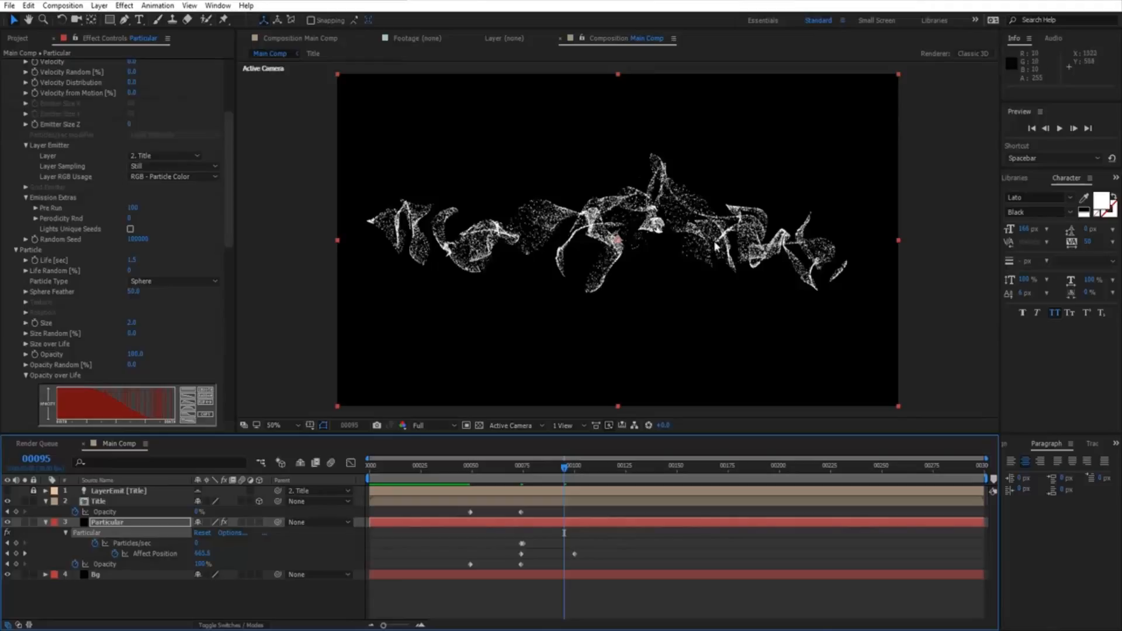
{"action": "scroll", "coordinate": [686, 201], "scroll_direction": "up", "scroll_amount": 1}
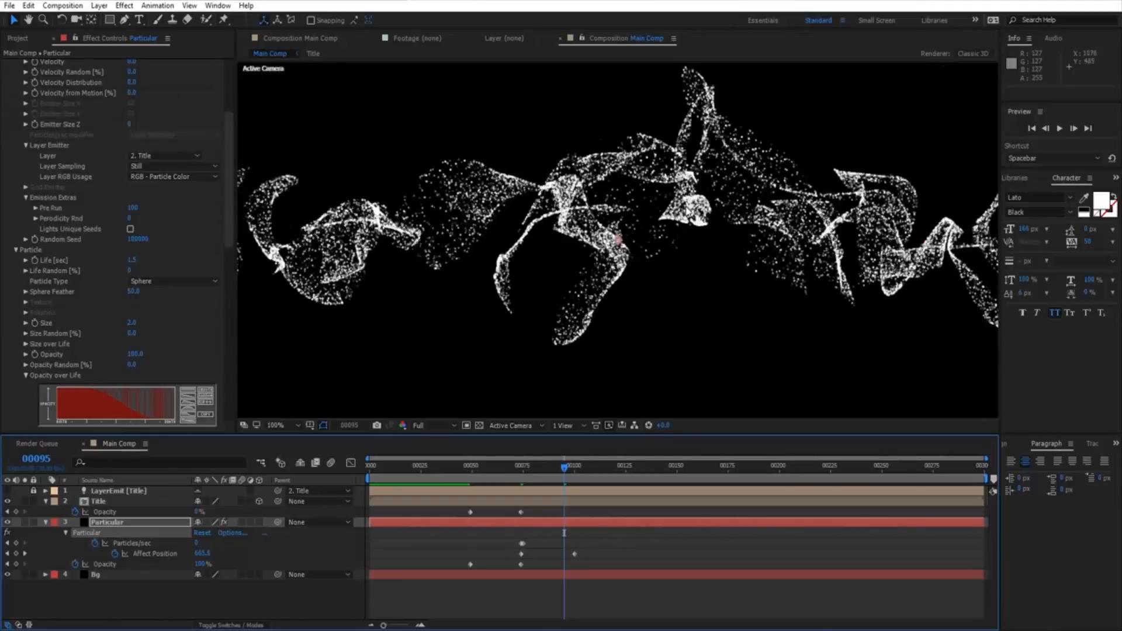
- Turn Motion Blur on in Particular's Rendering settings
{"action": "left_click_drag", "start_coordinate": [231, 195], "coordinate": [236, 400]}
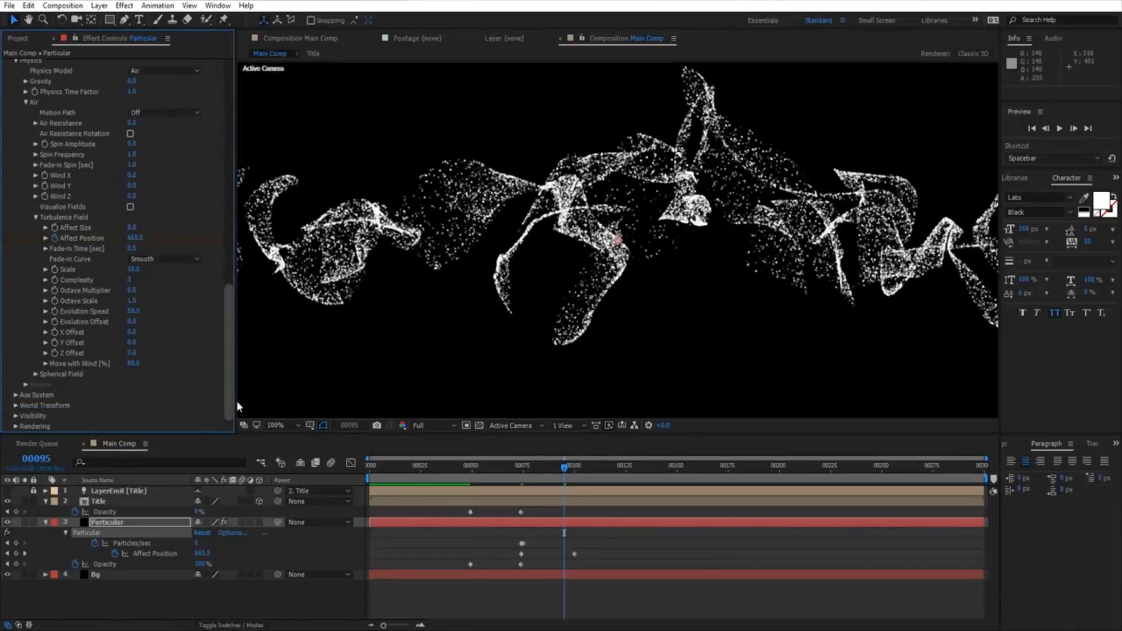
{"action": "left_click", "coordinate": [16, 427]}
{"action": "scroll", "coordinate": [24, 426], "scroll_direction": "down", "scroll_amount": 5}
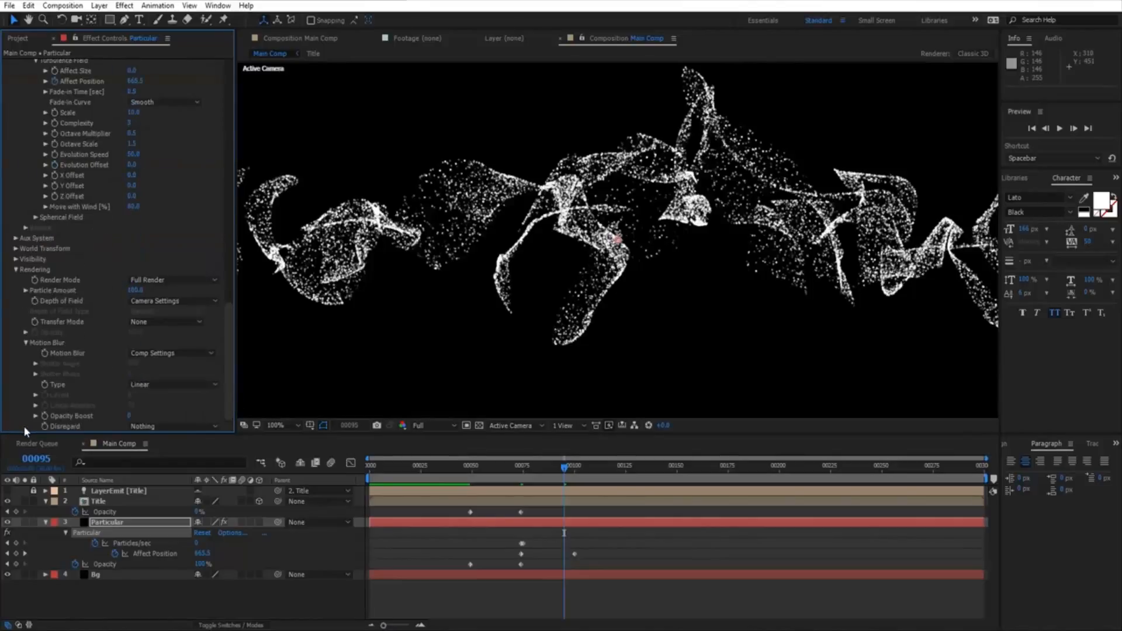
{"action": "left_click", "coordinate": [135, 354]}
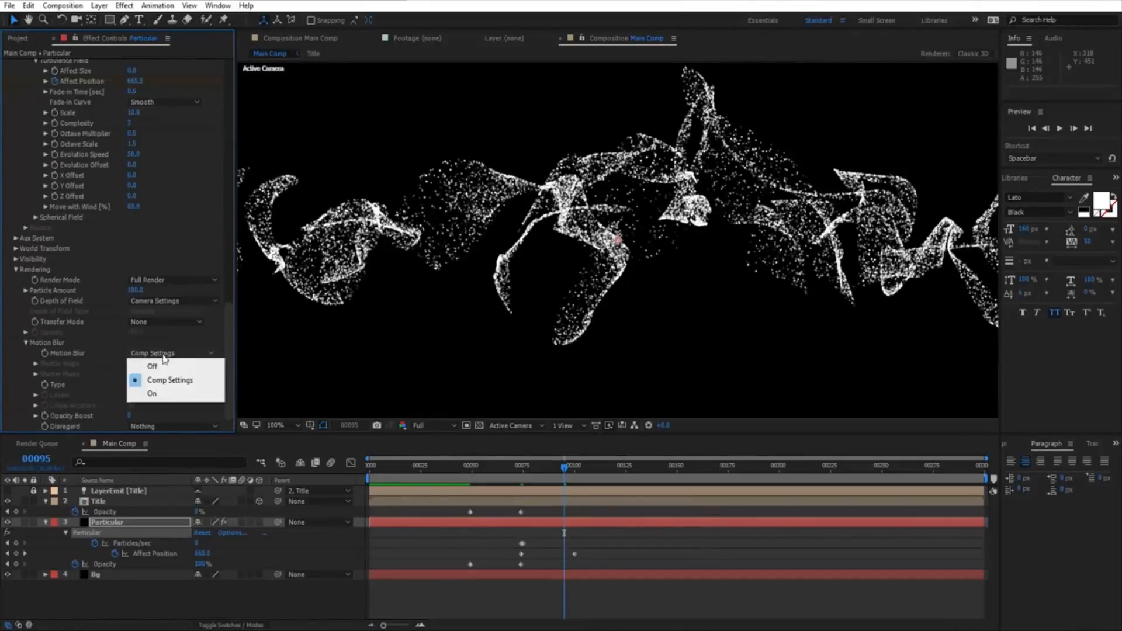
{"action": "left_click", "coordinate": [153, 393]}
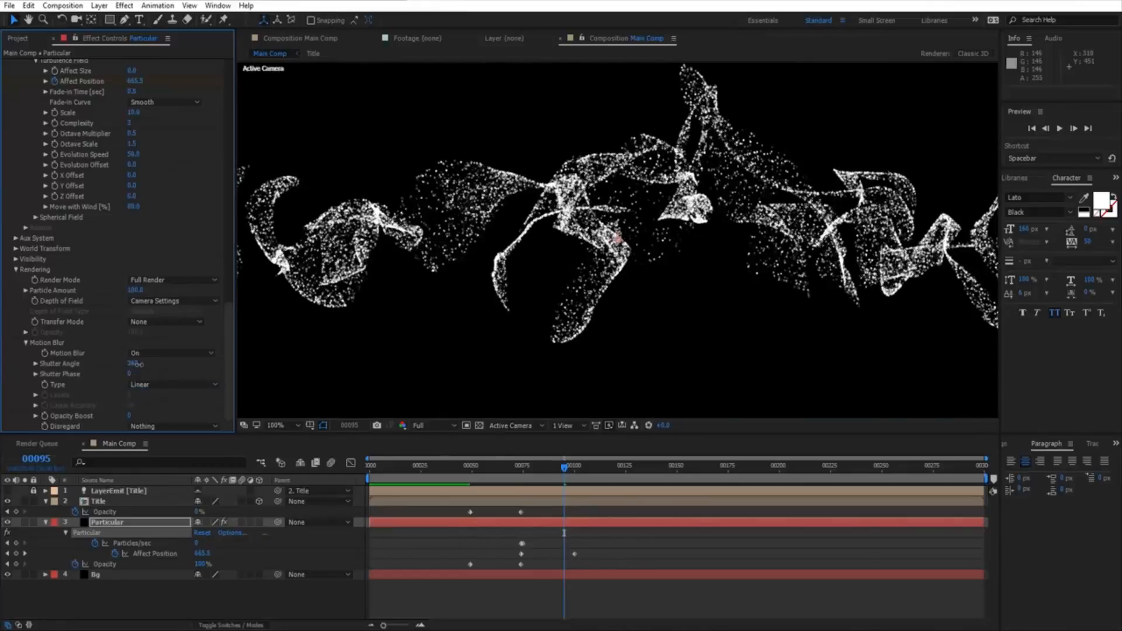
- Set the Motion Blur Shutter Angle to 500
{"action": "left_click_drag", "start_coordinate": [173, 364], "coordinate": [455, 368]}
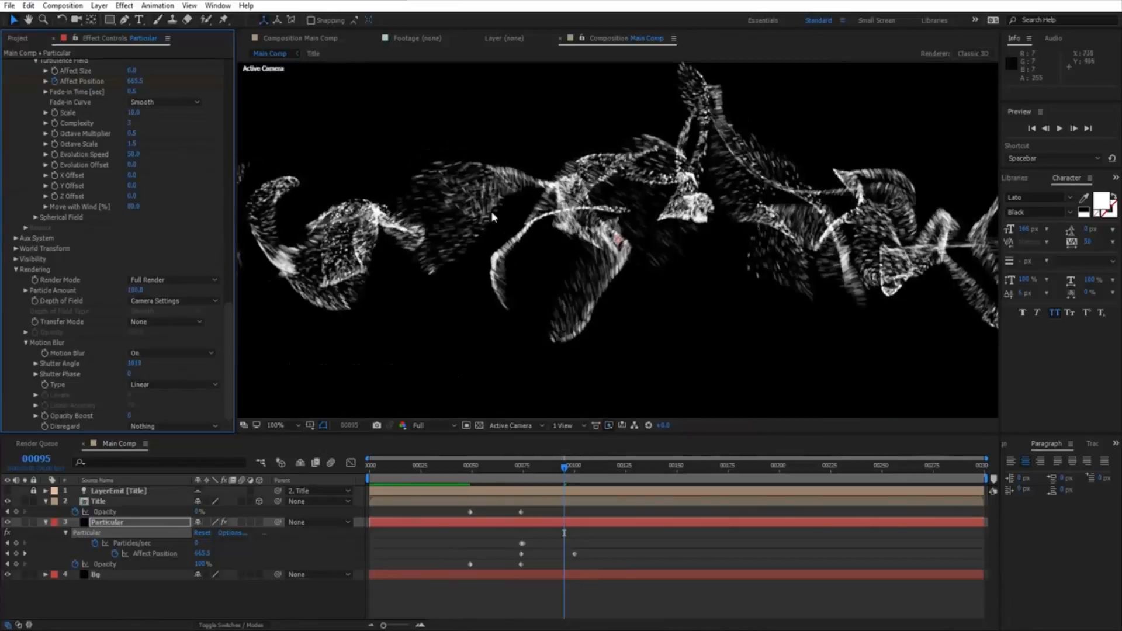
{"action": "scroll", "coordinate": [573, 264], "scroll_direction": "down", "scroll_amount": 2}
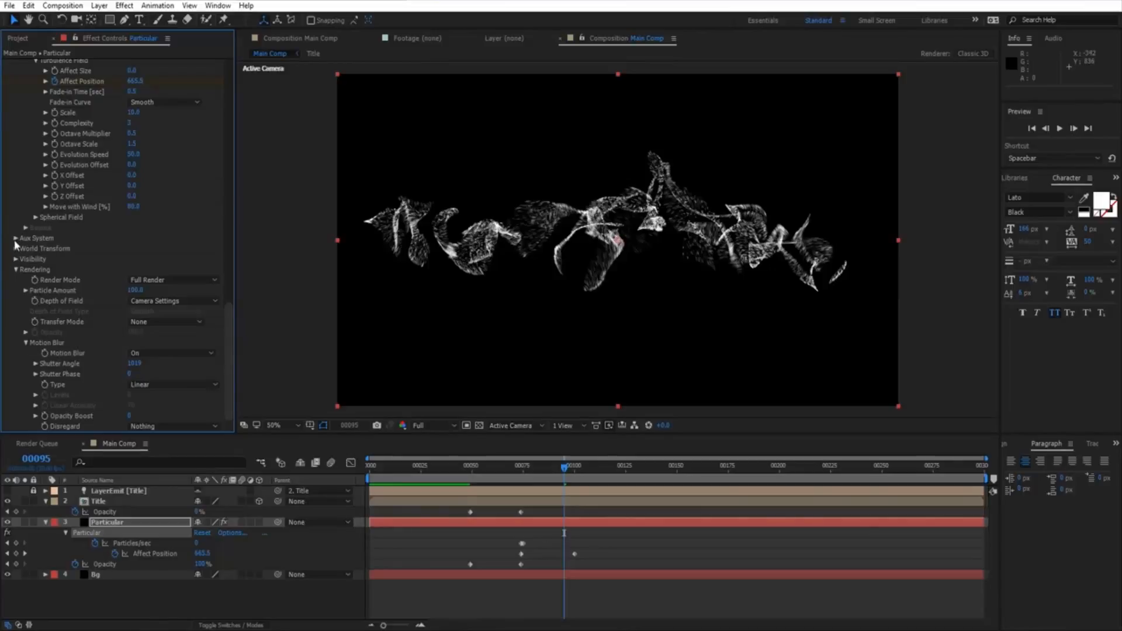
{"action": "left_click_drag", "start_coordinate": [132, 363], "coordinate": [135, 363]}
{"action": "type", "text": "500"}
{"action": "key", "text": "Return"}
- Set Emit to Continously in Particular's Aux System
{"action": "left_click", "coordinate": [16, 239]}
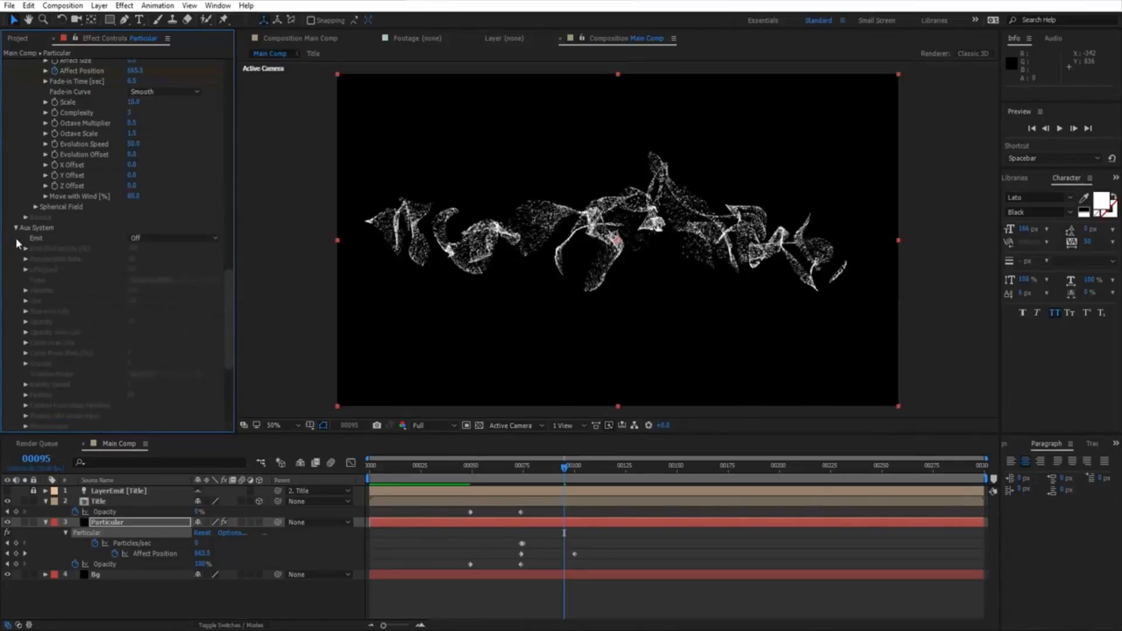
{"action": "left_click", "coordinate": [181, 238]}
{"action": "left_click", "coordinate": [167, 279]}
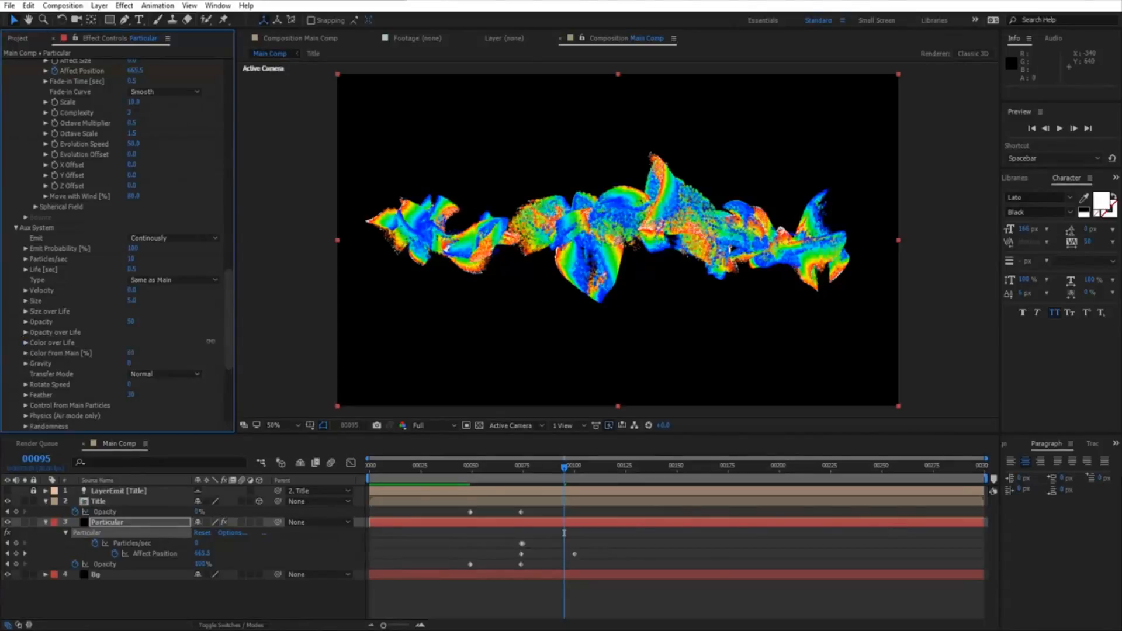
- Set the Aux System's Color From Main to 100% and its Size to 1.0
{"action": "left_click_drag", "start_coordinate": [210, 341], "coordinate": [490, 341]}
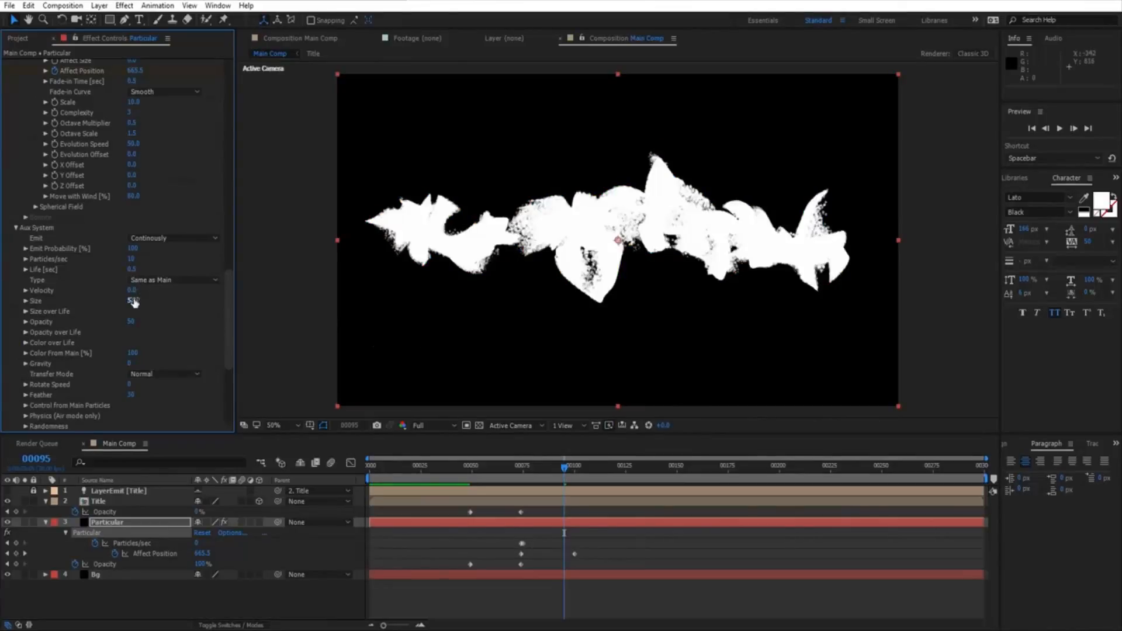
{"action": "key", "text": "Return"}
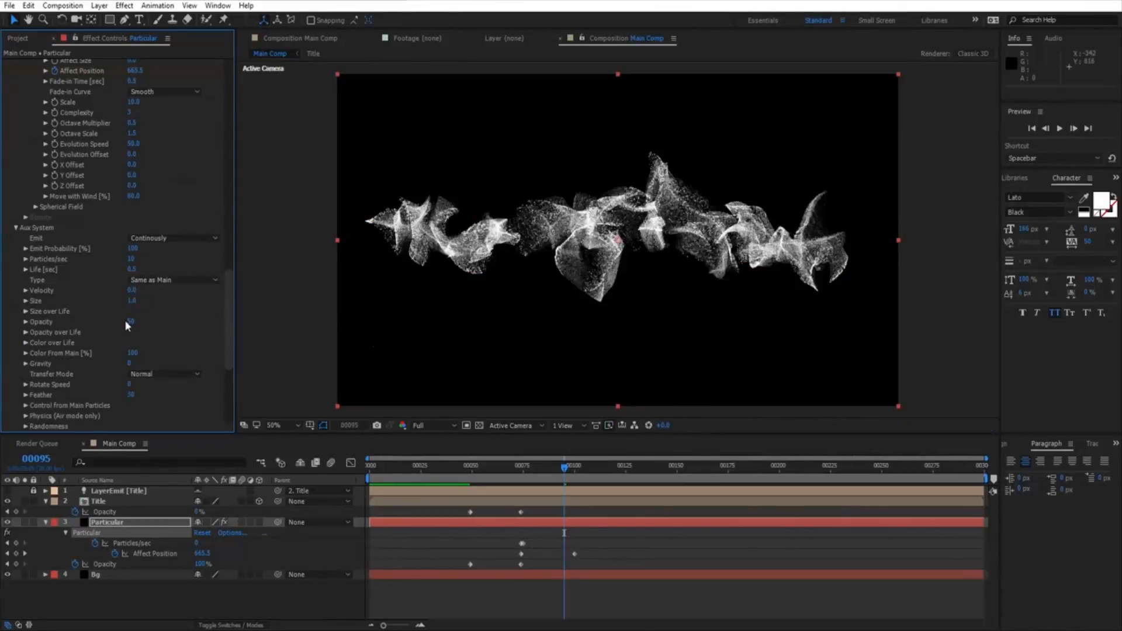
{"action": "scroll", "coordinate": [553, 260], "scroll_direction": "up", "scroll_amount": 2}
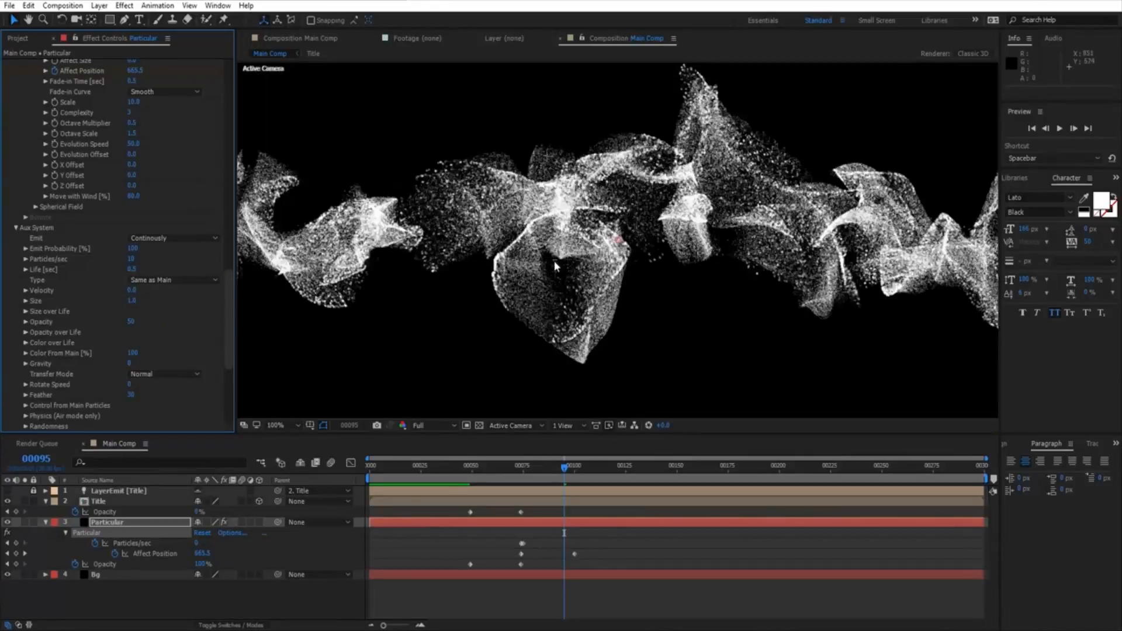
- Set the Aux System's Particles/sec to 50
{"action": "left_click", "coordinate": [134, 259]}
{"action": "type", "text": "50"}
{"action": "key", "text": "Return"}
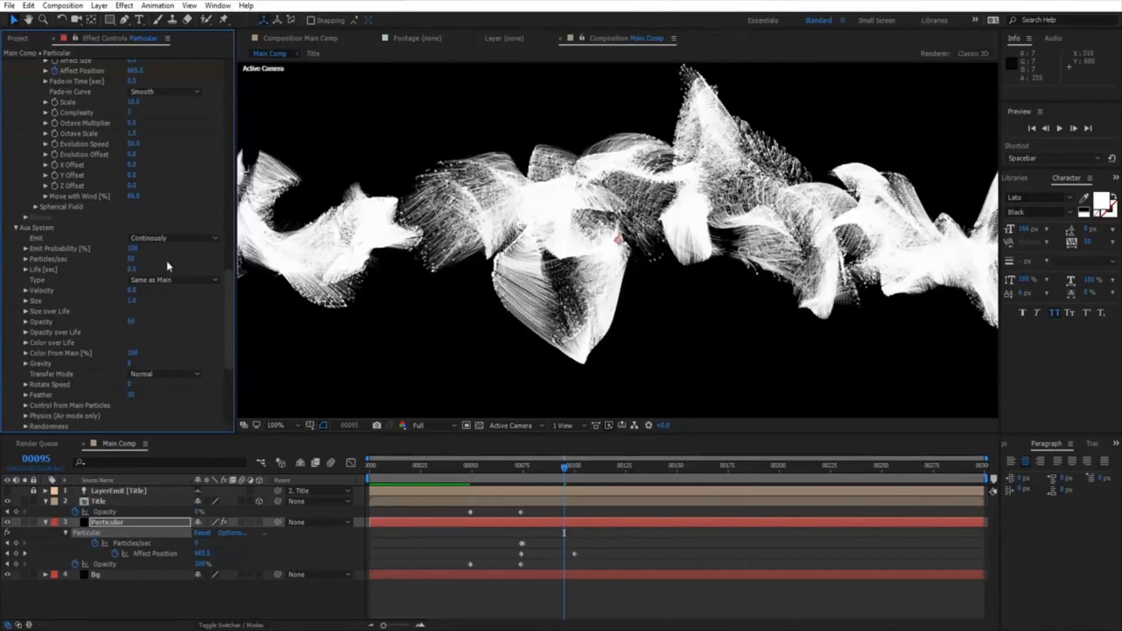
- Set the Aux System's Opacity to 10
{"action": "left_click_drag", "start_coordinate": [228, 299], "coordinate": [158, 366]}
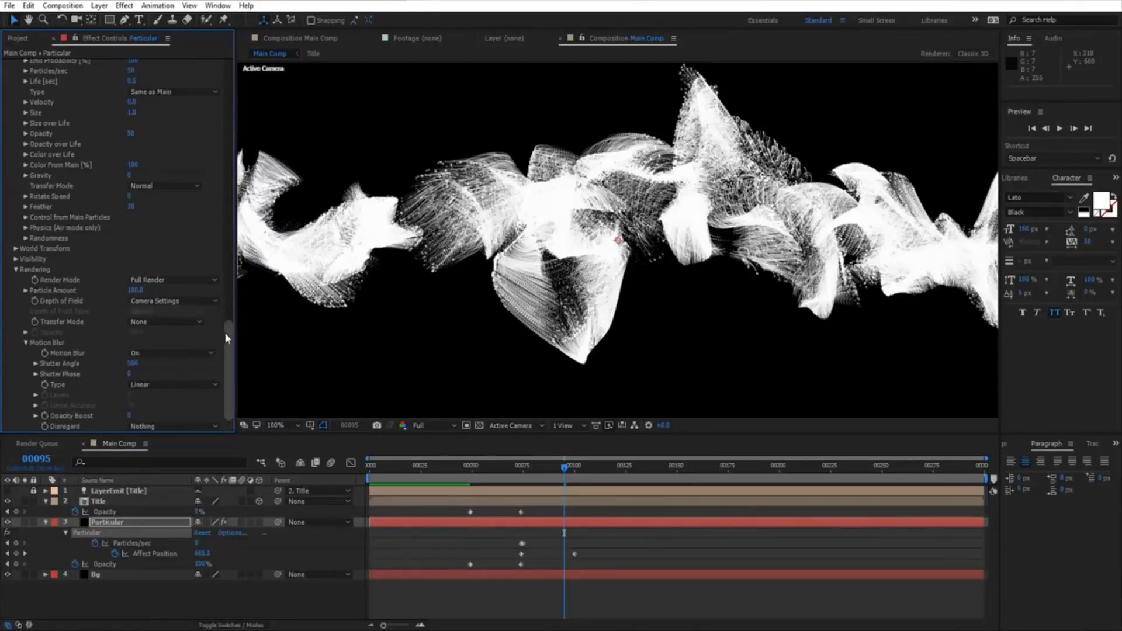
{"action": "left_click_drag", "start_coordinate": [224, 332], "coordinate": [225, 295]}
{"action": "left_click_drag", "start_coordinate": [129, 267], "coordinate": [132, 268]}
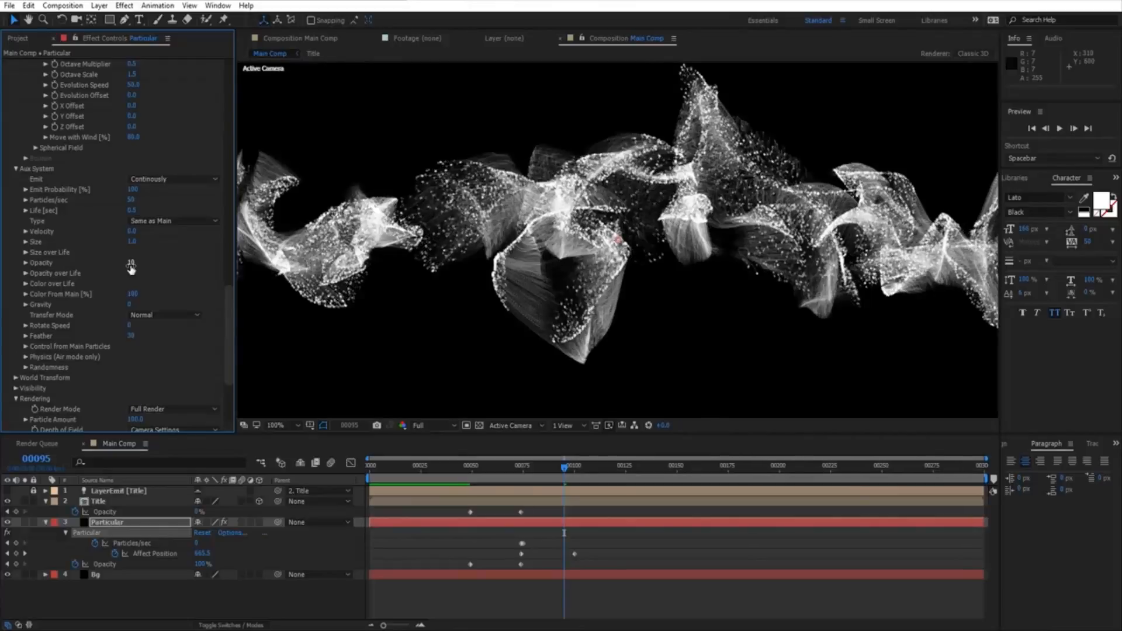
- Turn off Motion Blur in Particular's Rendering settings
{"action": "scroll", "coordinate": [173, 378], "scroll_direction": "down", "scroll_amount": 5}
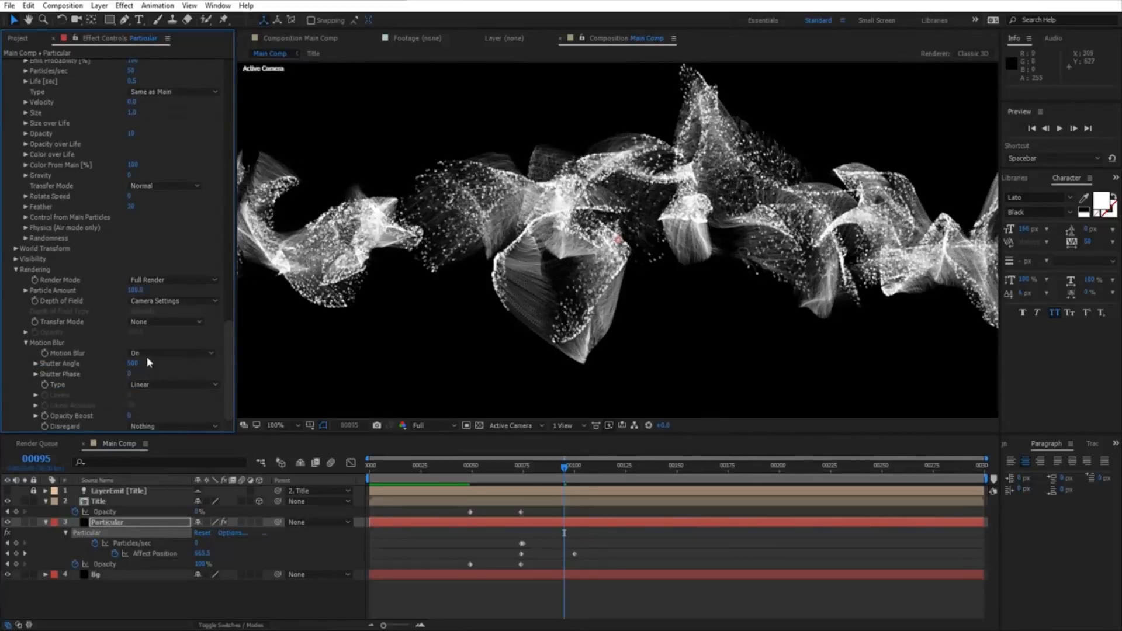
{"action": "left_click", "coordinate": [146, 355]}
{"action": "left_click", "coordinate": [159, 369]}
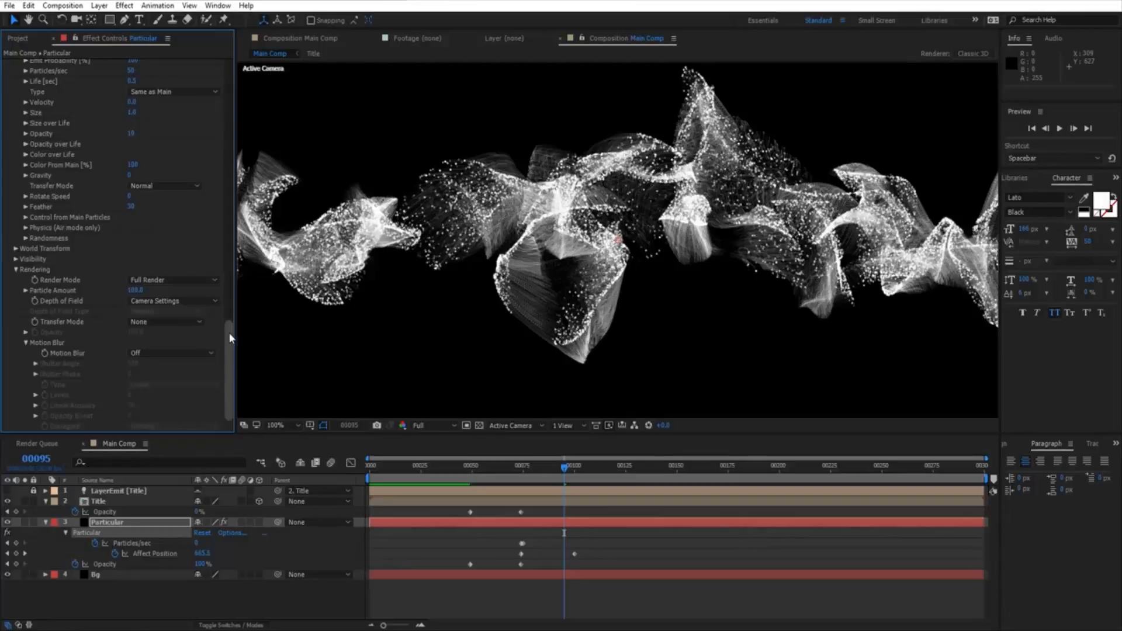
- Fit the whole composition in the viewer and preview the title's dispersion, checking frames 75 to 97
{"action": "key", "text": "space"}
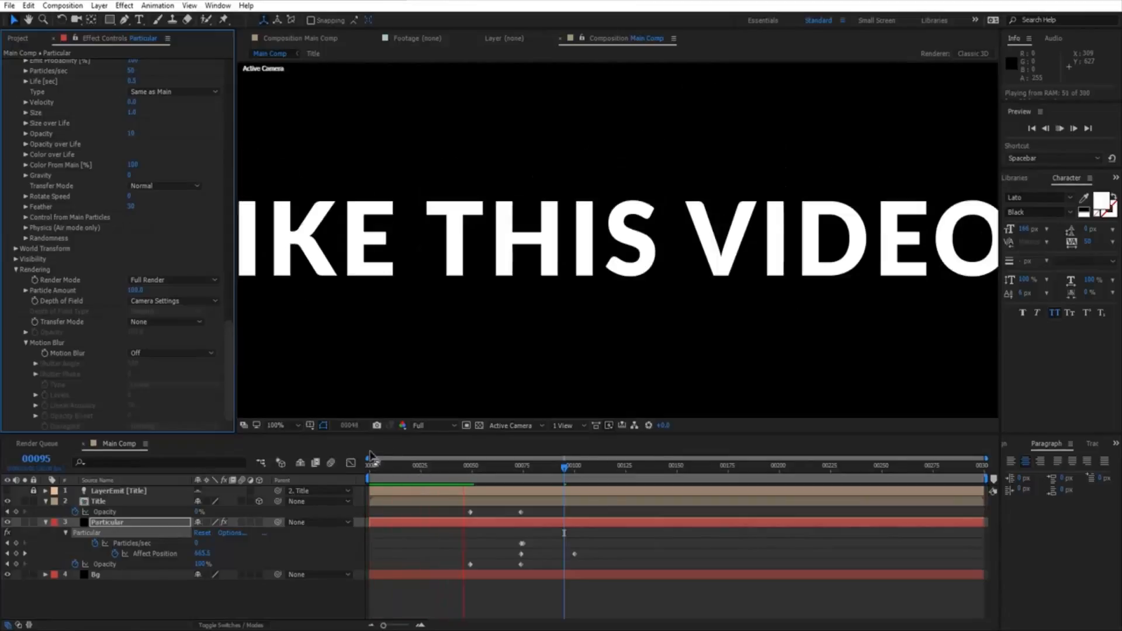
{"action": "left_click", "coordinate": [286, 425]}
{"action": "left_click", "coordinate": [326, 218]}
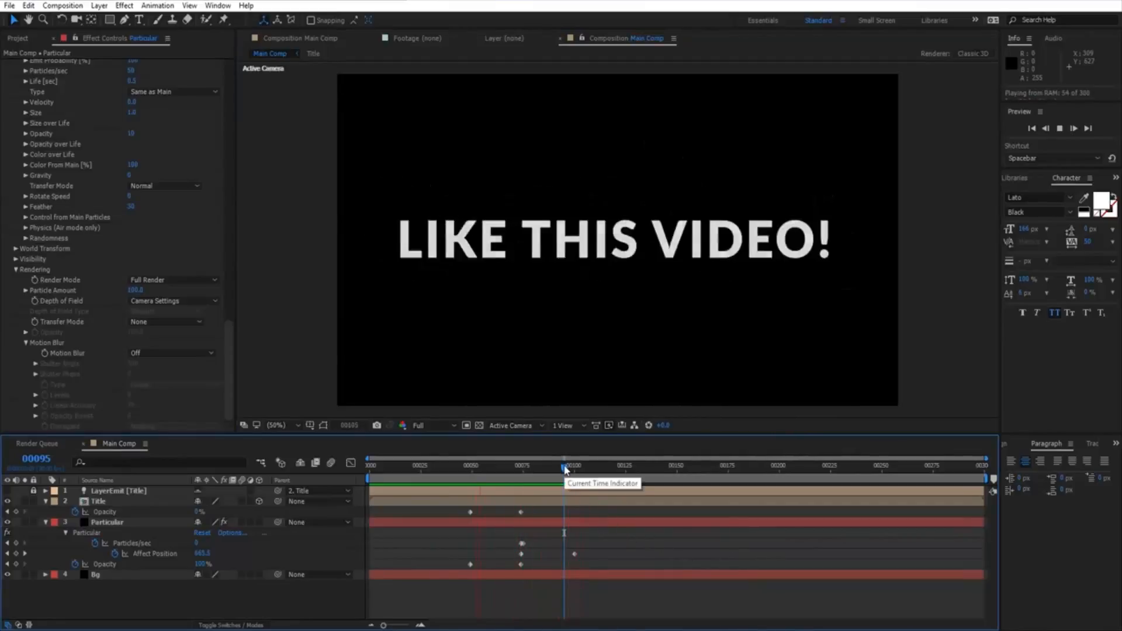
{"action": "left_click_drag", "start_coordinate": [565, 467], "coordinate": [524, 507]}
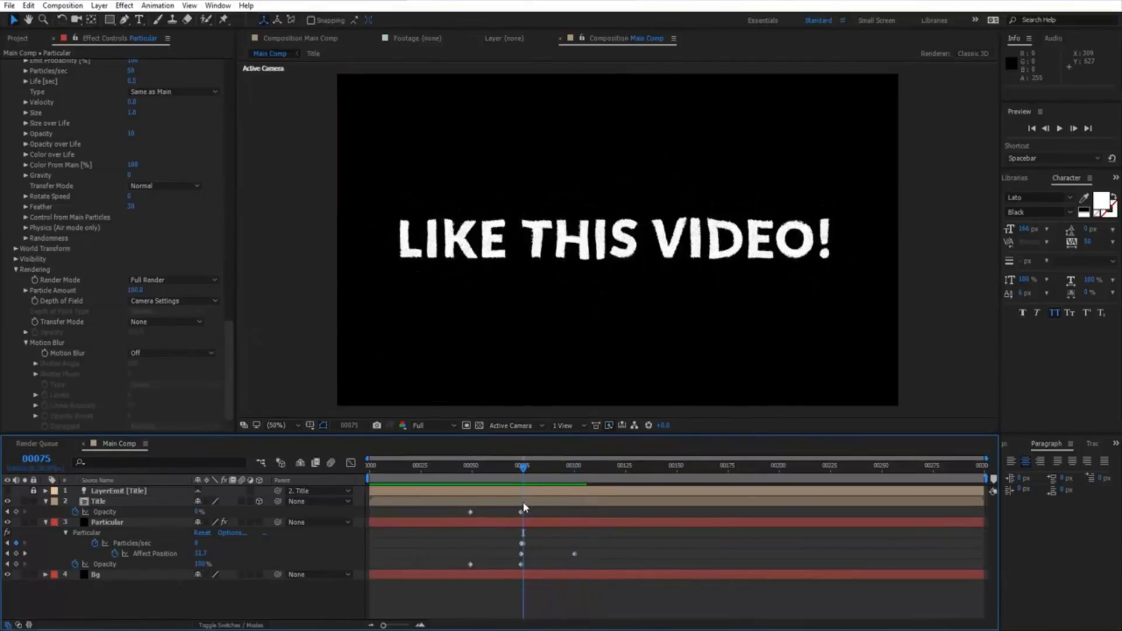
{"action": "key", "text": "space"}
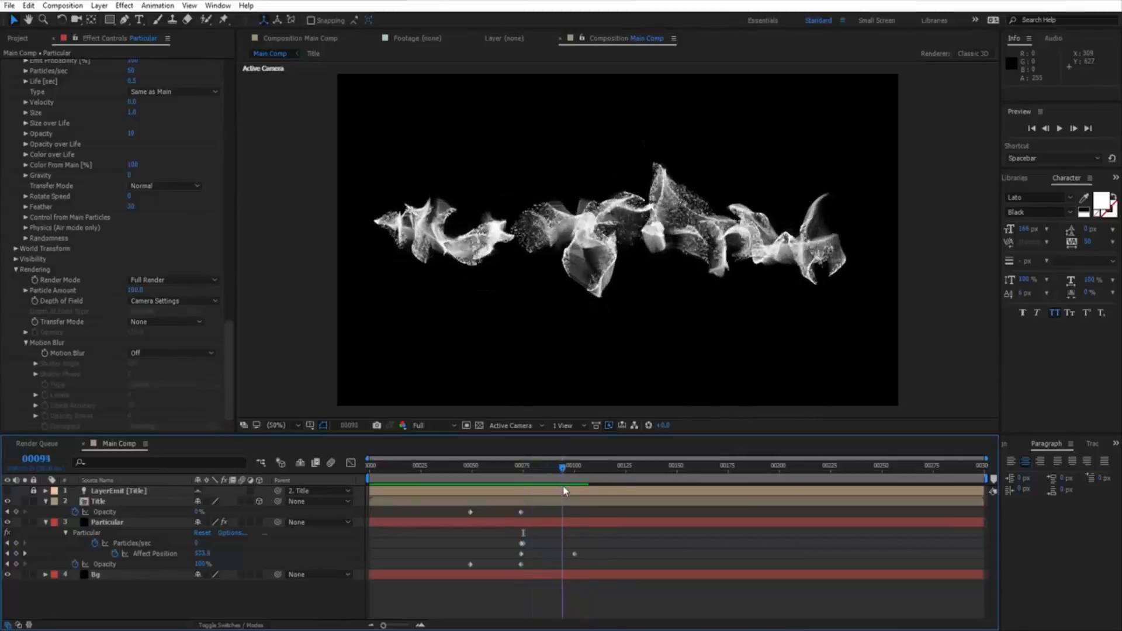
{"action": "left_click_drag", "start_coordinate": [558, 494], "coordinate": [568, 520]}
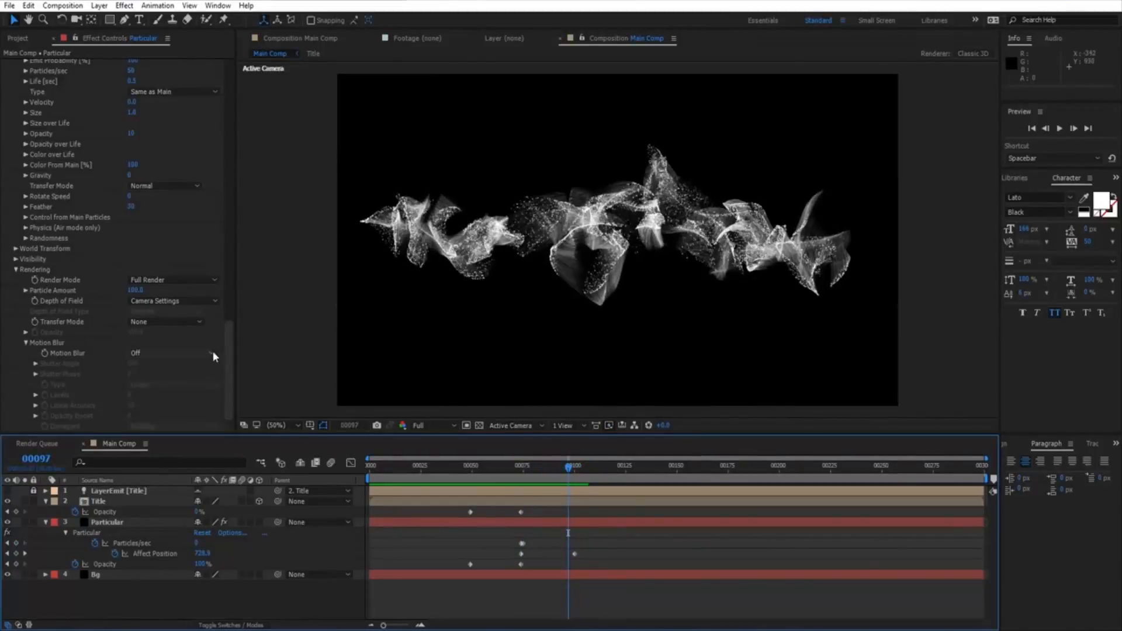
- Set the main particles' Size to 0 and compare the look at frames 75 and 96
{"action": "left_click_drag", "start_coordinate": [228, 338], "coordinate": [233, 304]}
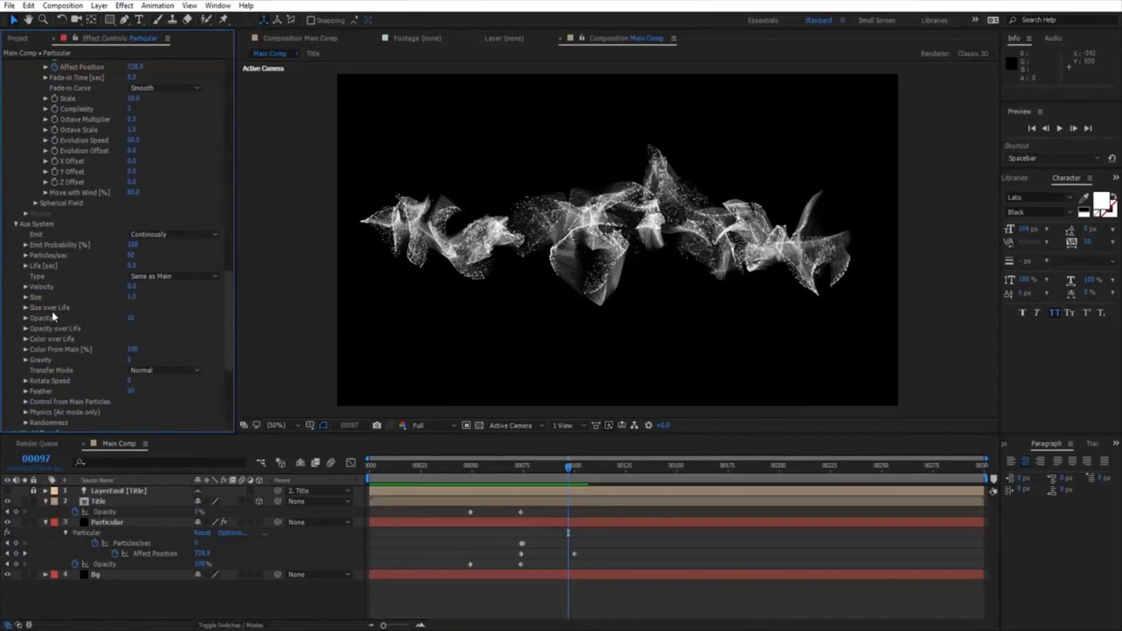
{"action": "scroll", "coordinate": [26, 250], "scroll_direction": "up", "scroll_amount": 8}
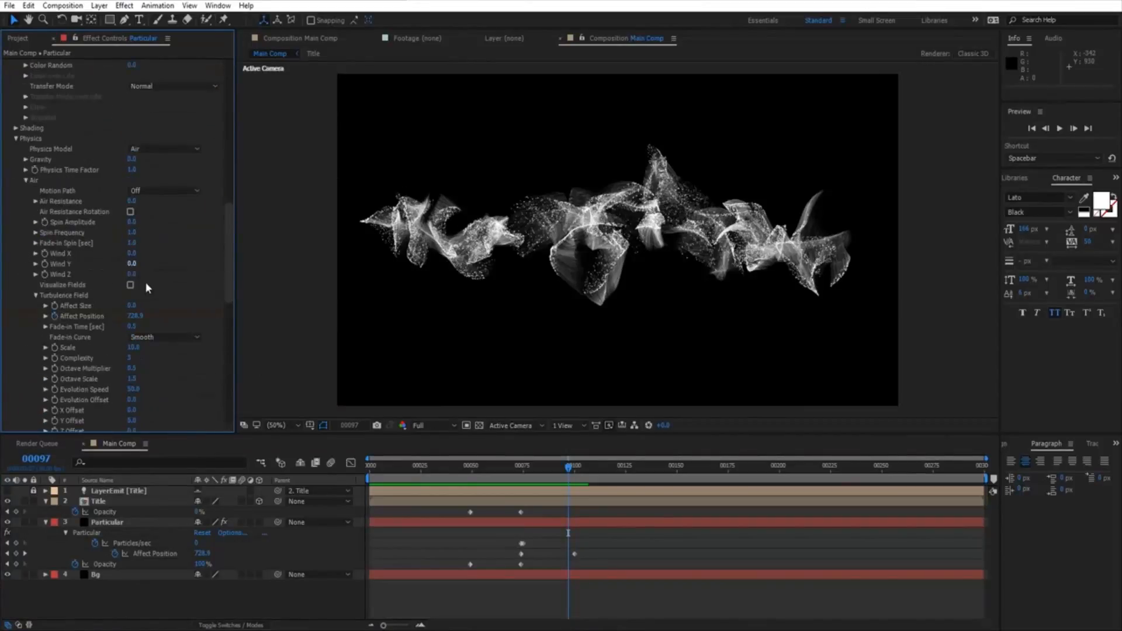
{"action": "scroll", "coordinate": [78, 243], "scroll_direction": "up", "scroll_amount": 10}
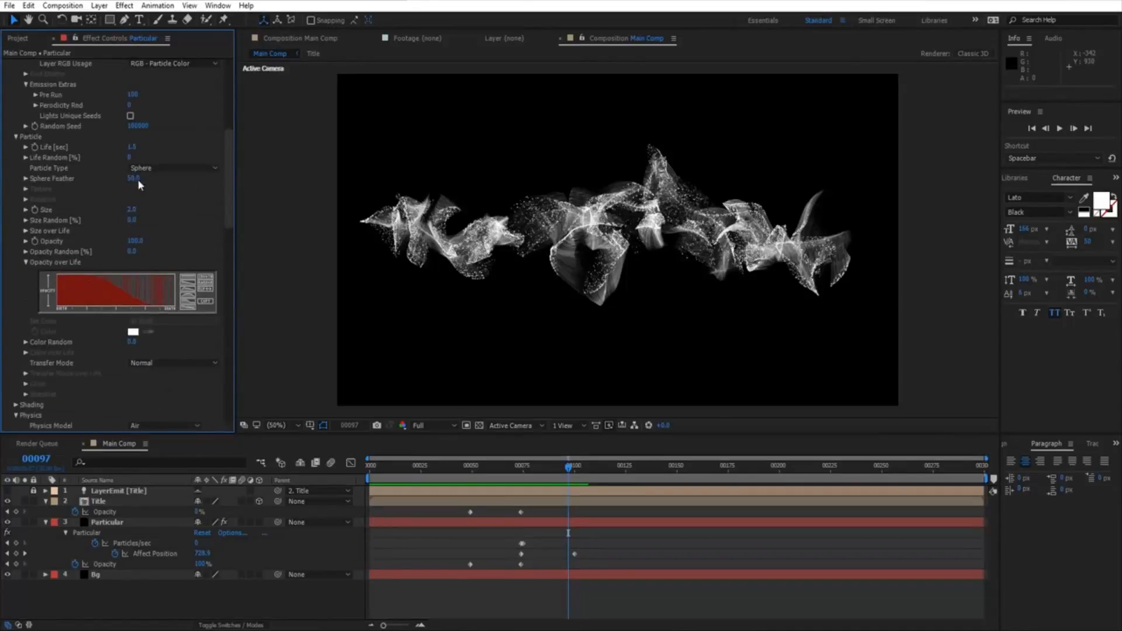
{"action": "left_click_drag", "start_coordinate": [136, 210], "coordinate": [131, 214]}
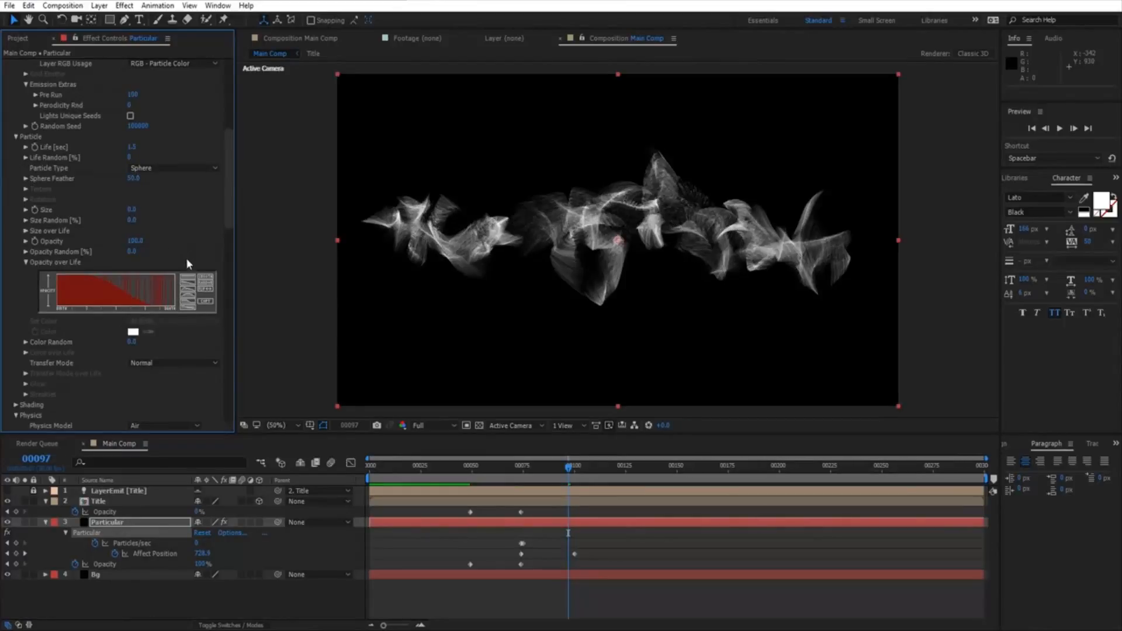
{"action": "left_click", "coordinate": [523, 466]}
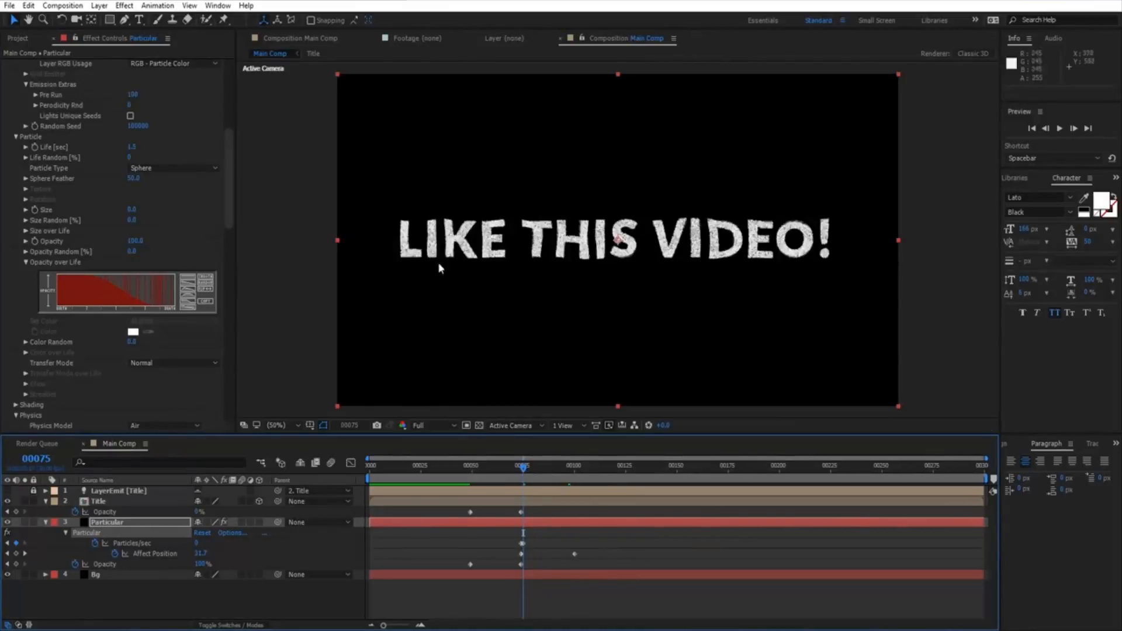
{"action": "left_click", "coordinate": [566, 480]}
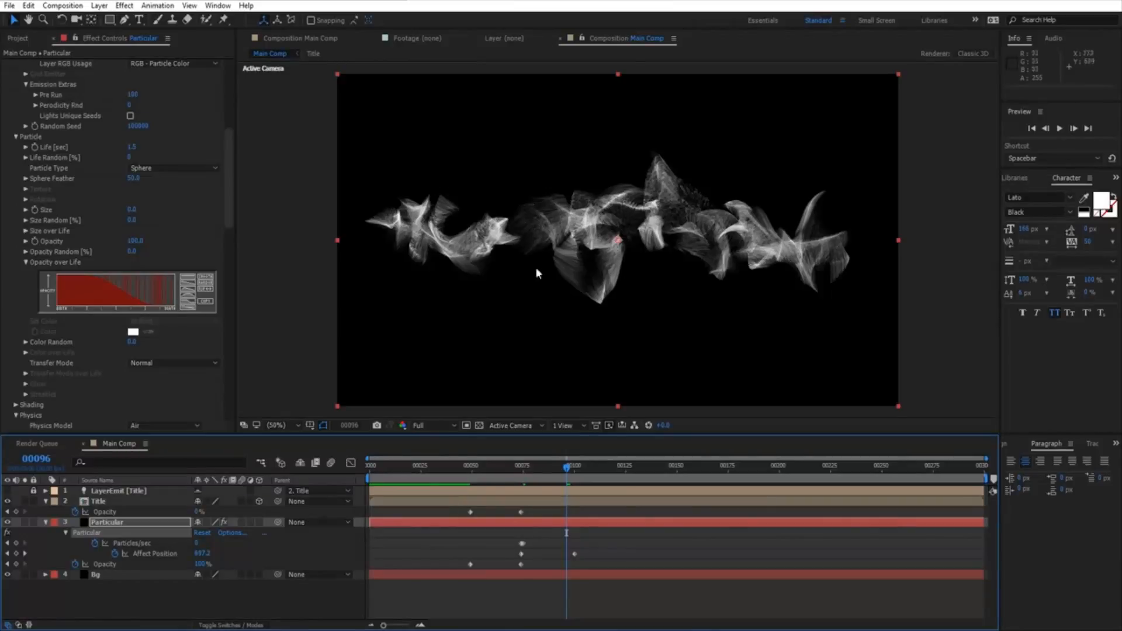
- Try a Turbulence Field Scale of 5
{"action": "left_click_drag", "start_coordinate": [229, 205], "coordinate": [216, 286]}
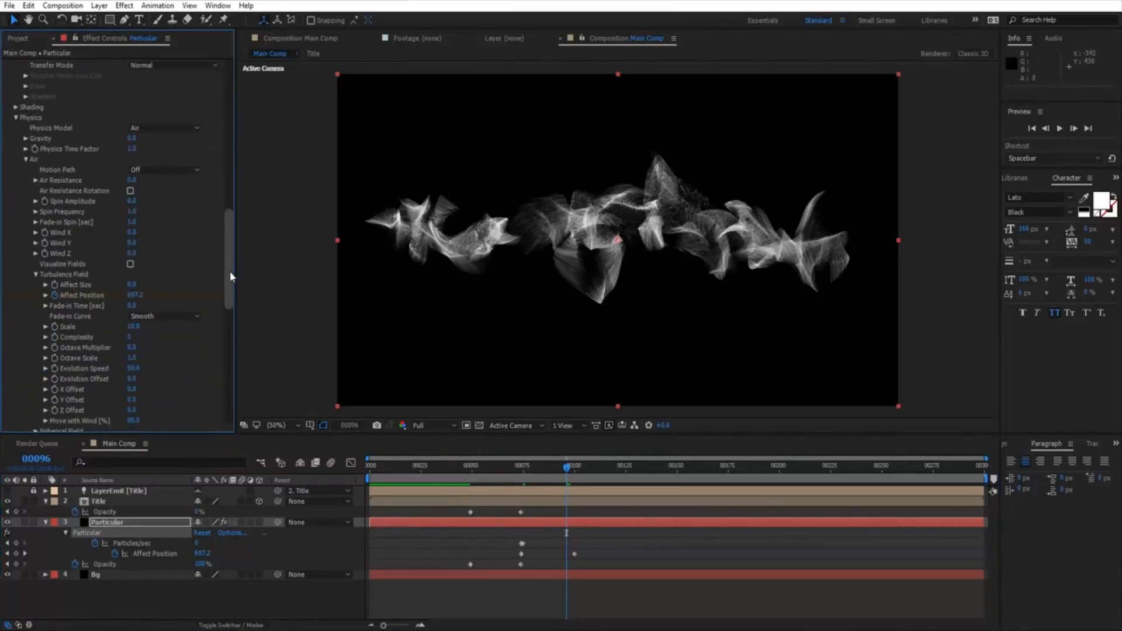
{"action": "left_click_drag", "start_coordinate": [230, 277], "coordinate": [228, 289]}
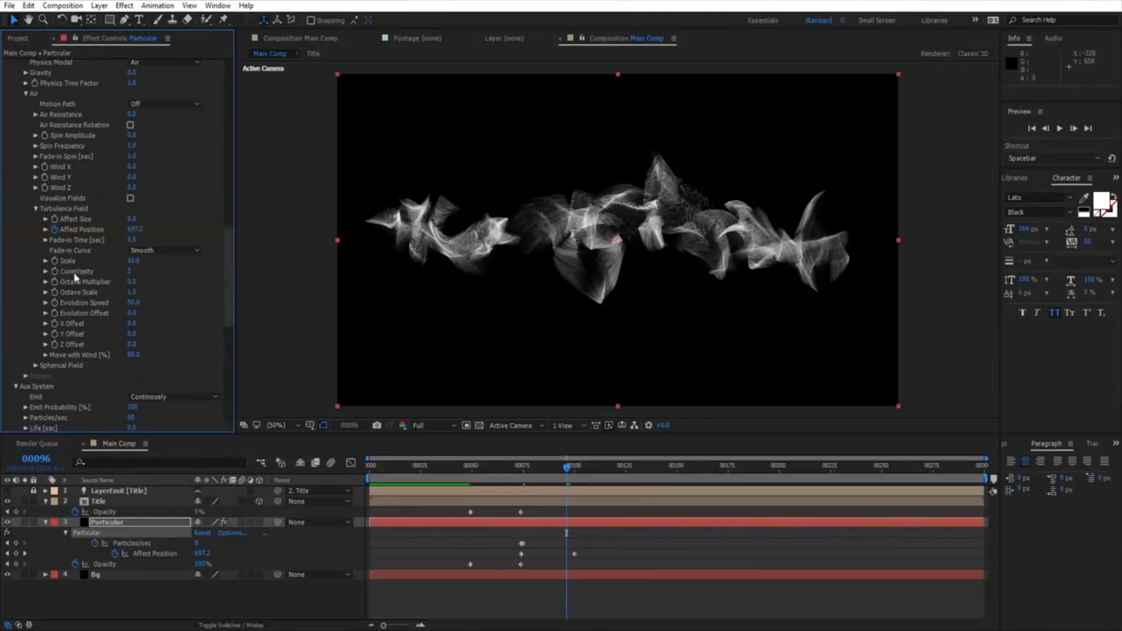
{"action": "left_click", "coordinate": [134, 261]}
{"action": "type", "text": "5"}
{"action": "key", "text": "Return"}
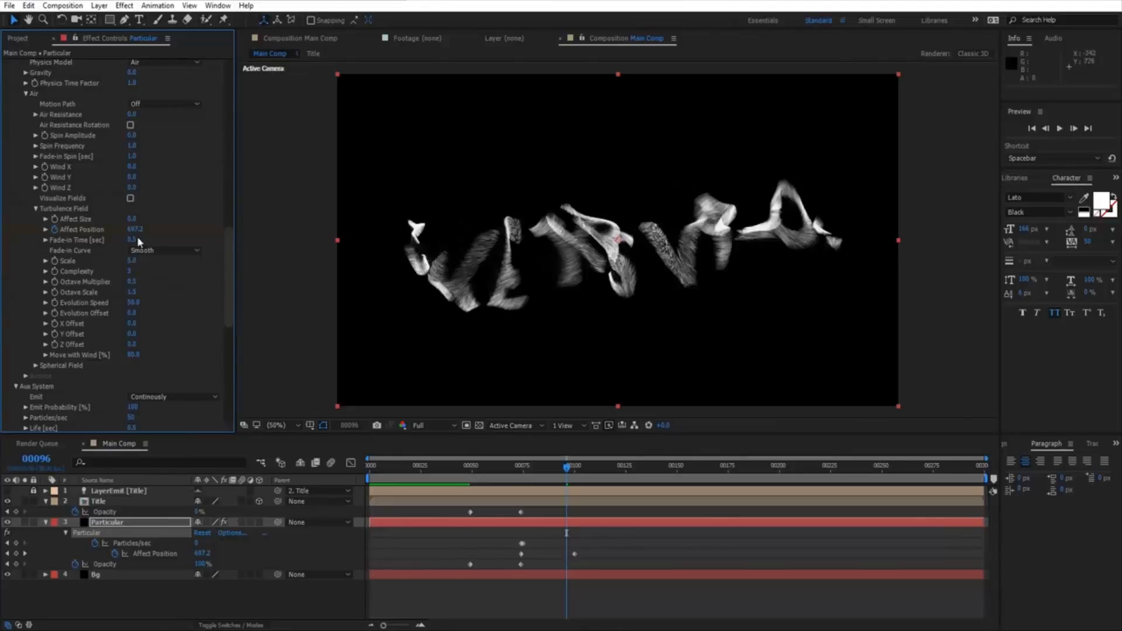
- Enable Visualize Fields and set the Turbulence Field's Scale to 10
{"action": "left_click", "coordinate": [130, 198]}
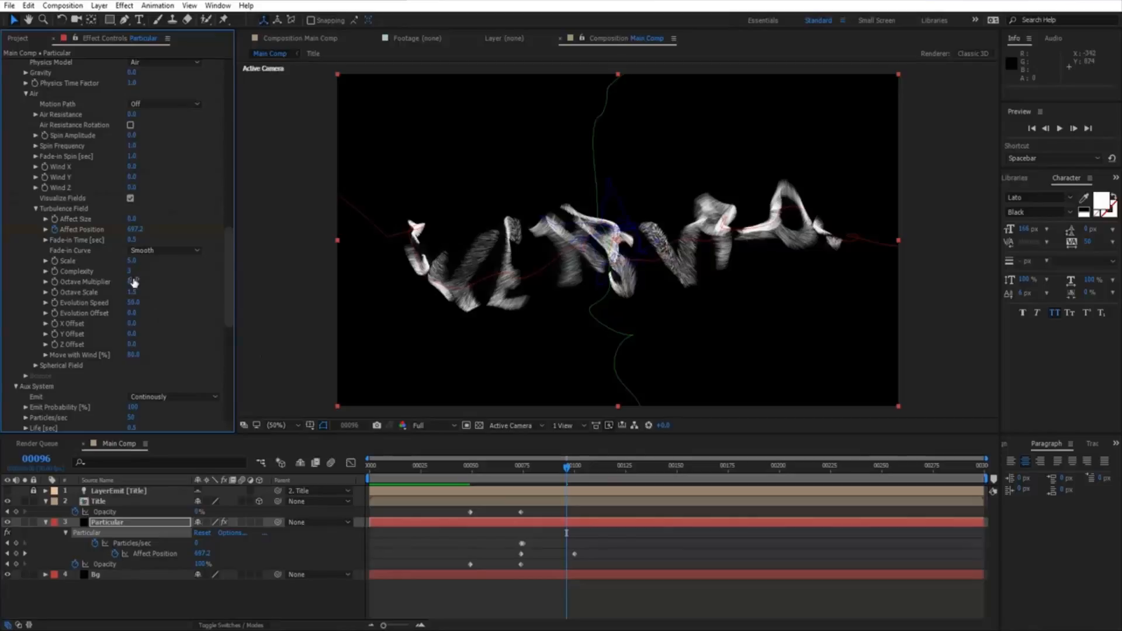
{"action": "left_click", "coordinate": [132, 260]}
{"action": "type", "text": "10"}
{"action": "key", "text": "Return"}
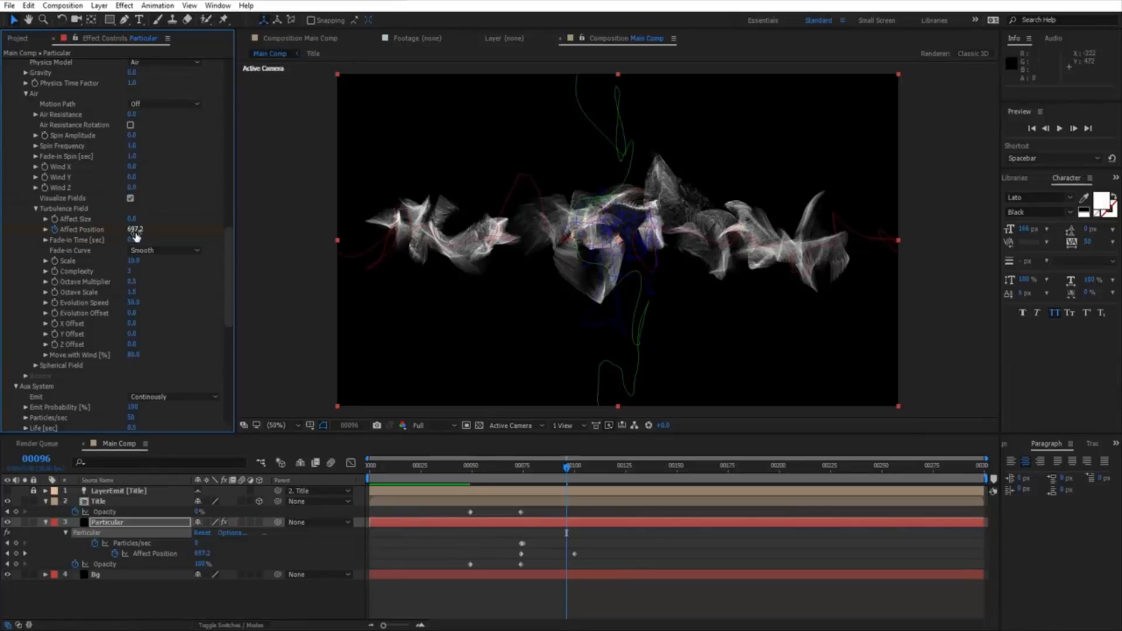
- Reveal Particular's modified properties and set the Affect Position keyframe at frame 100 to 300
{"action": "key", "text": "u"}
{"action": "key", "text": "u"}
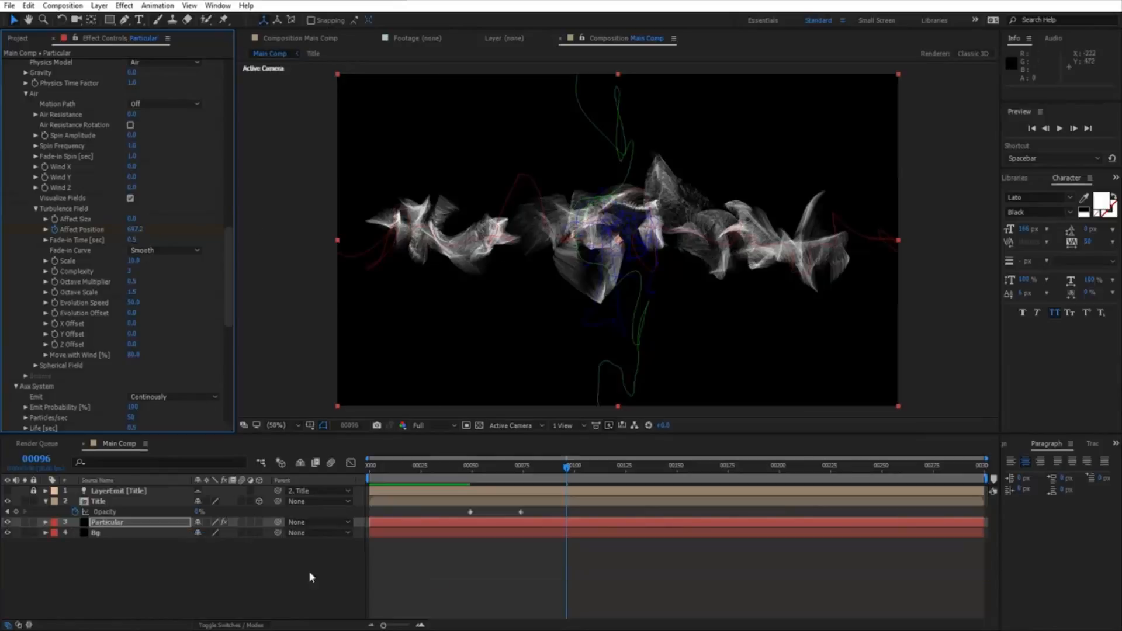
{"action": "scroll", "coordinate": [117, 586], "scroll_direction": "down", "scroll_amount": 10}
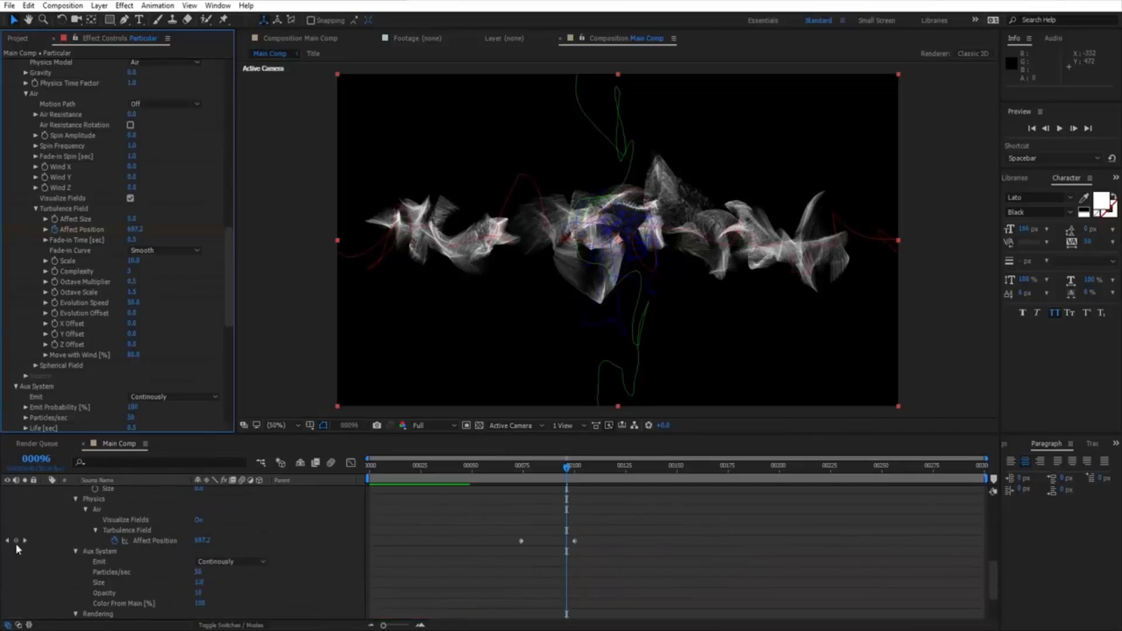
{"action": "left_click", "coordinate": [25, 540]}
{"action": "left_click", "coordinate": [204, 541]}
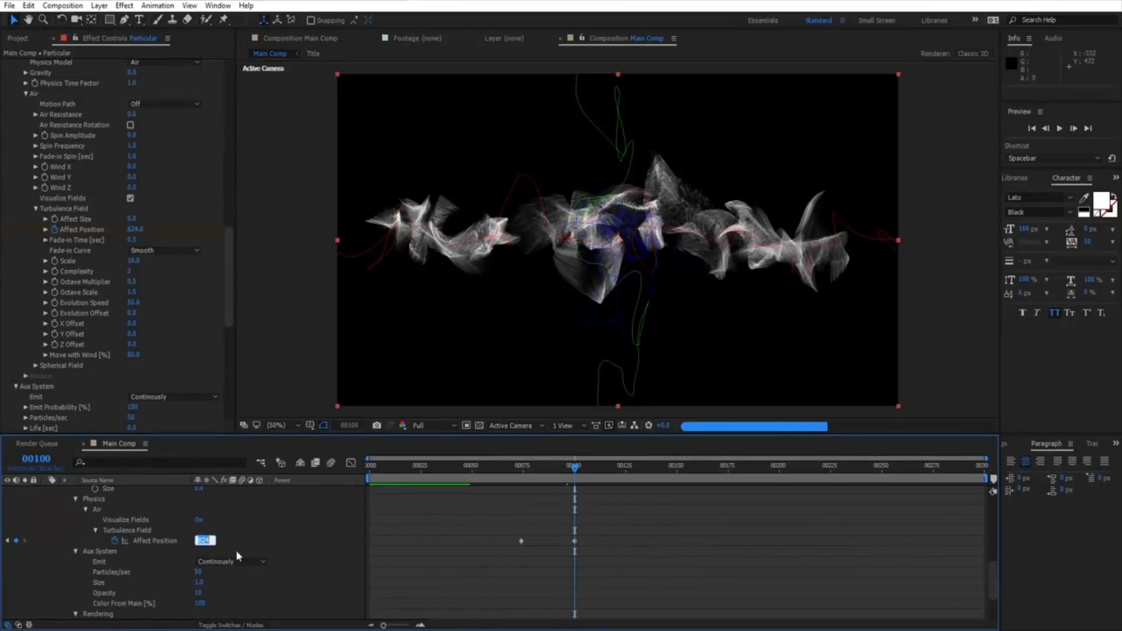
{"action": "type", "text": "300"}
{"action": "key", "text": "Return"}
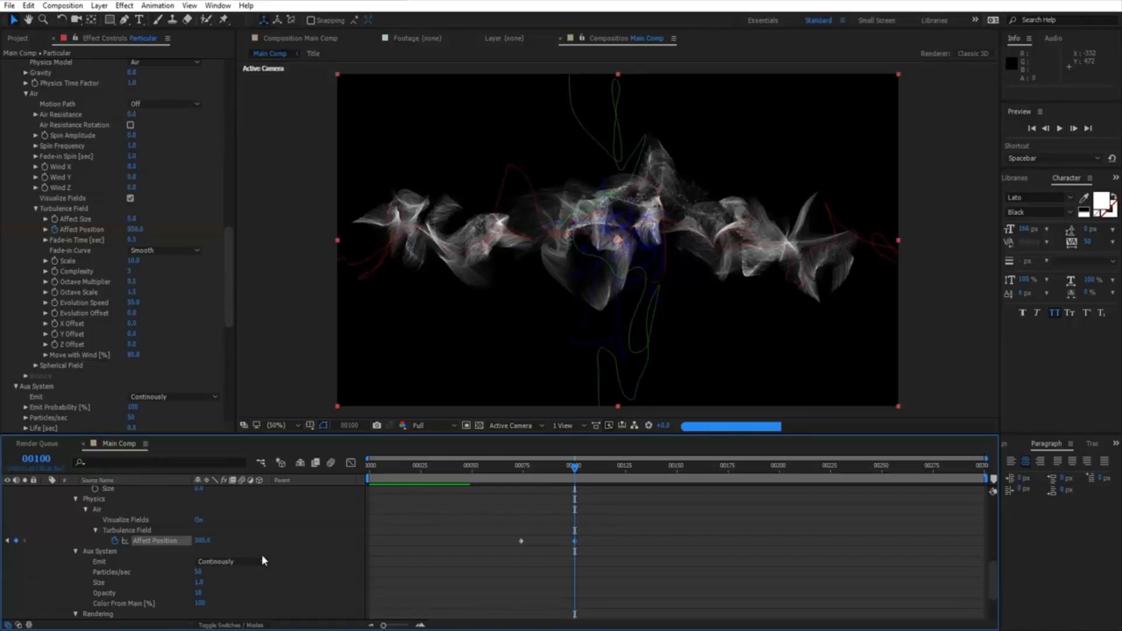
- Set the Turbulence Field's Complexity to 1
{"action": "left_click", "coordinate": [129, 272]}
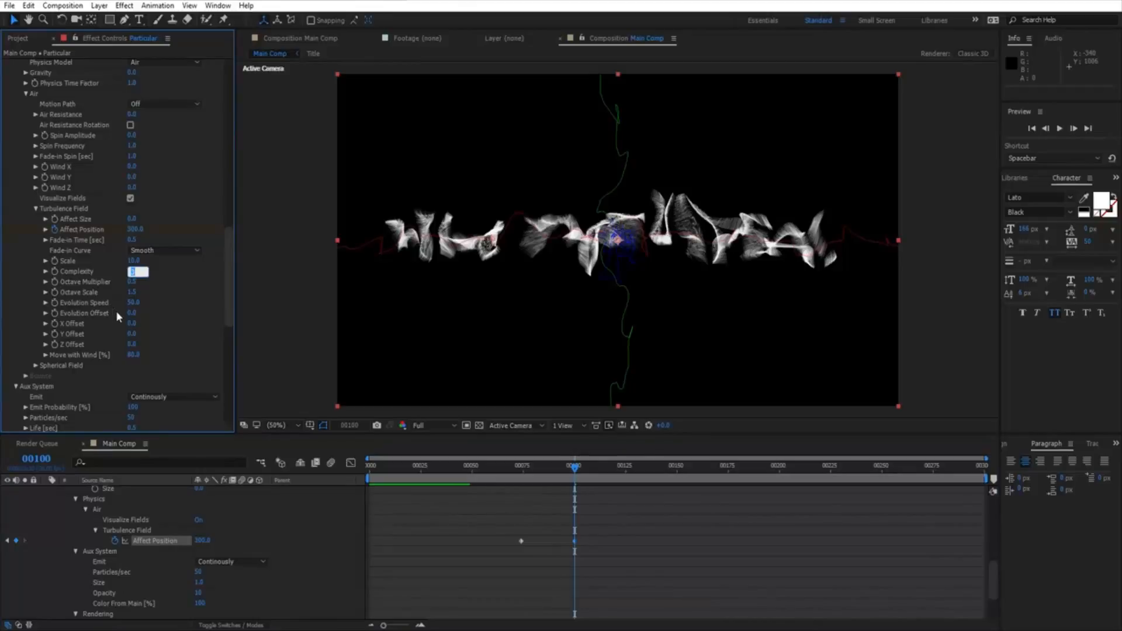
{"action": "type", "text": "1"}
{"action": "key", "text": "Return"}
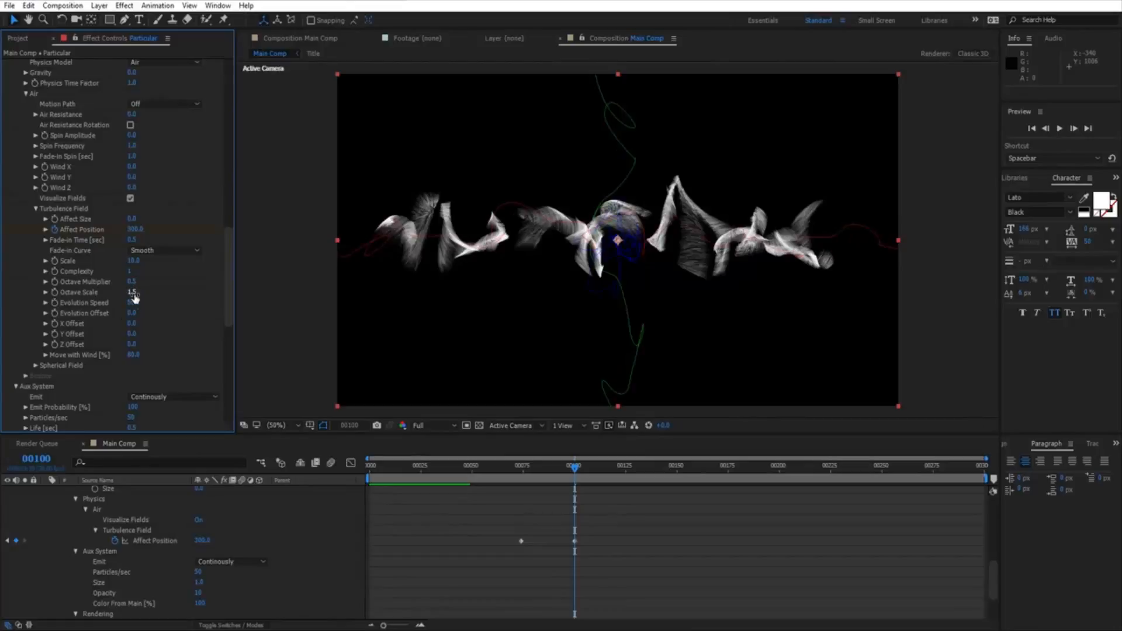
- Try an Evolution Speed of 5 for the Turbulence Field, and settle on 10
{"action": "left_click", "coordinate": [134, 303]}
{"action": "left_click", "coordinate": [677, 557]}
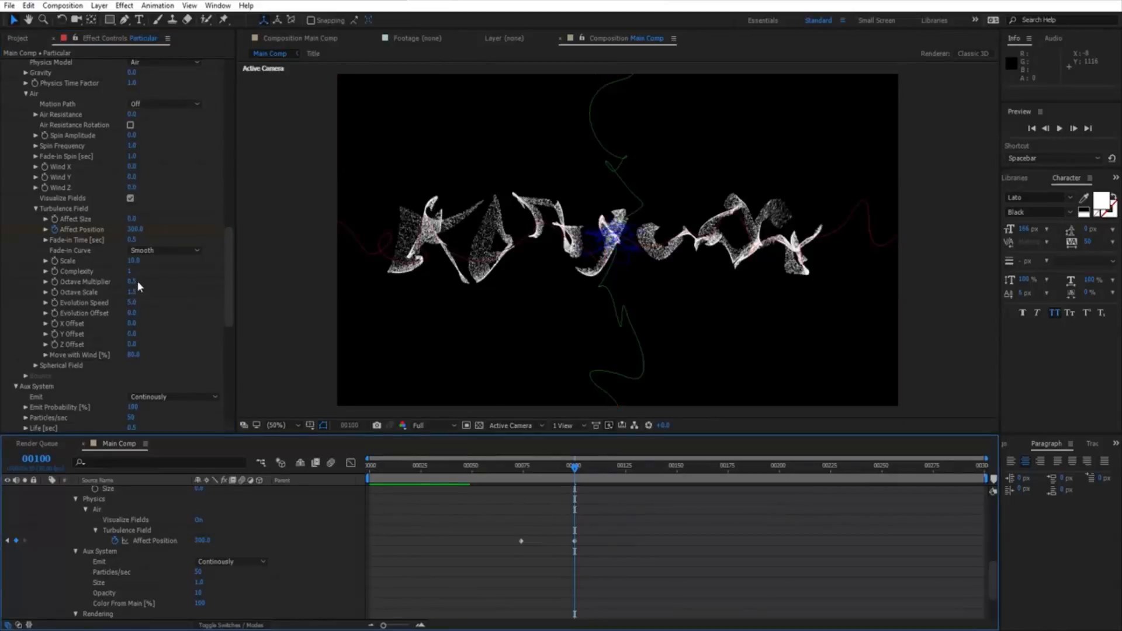
{"action": "left_click", "coordinate": [133, 303]}
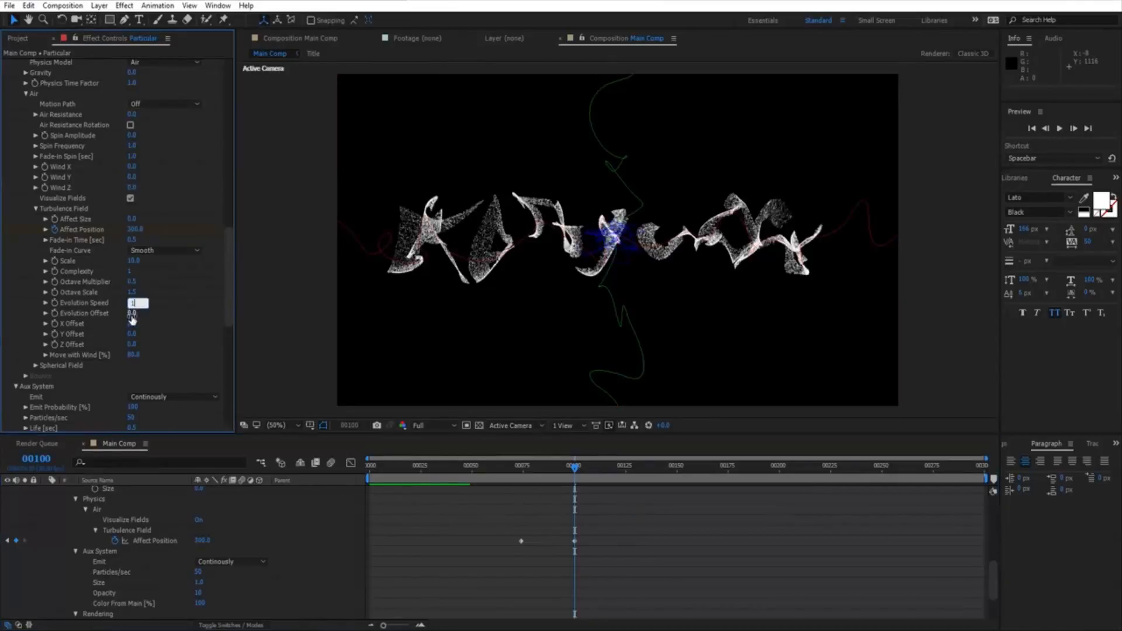
{"action": "type", "text": "10"}
{"action": "key", "text": "Tab"}
{"action": "left_click", "coordinate": [135, 302]}
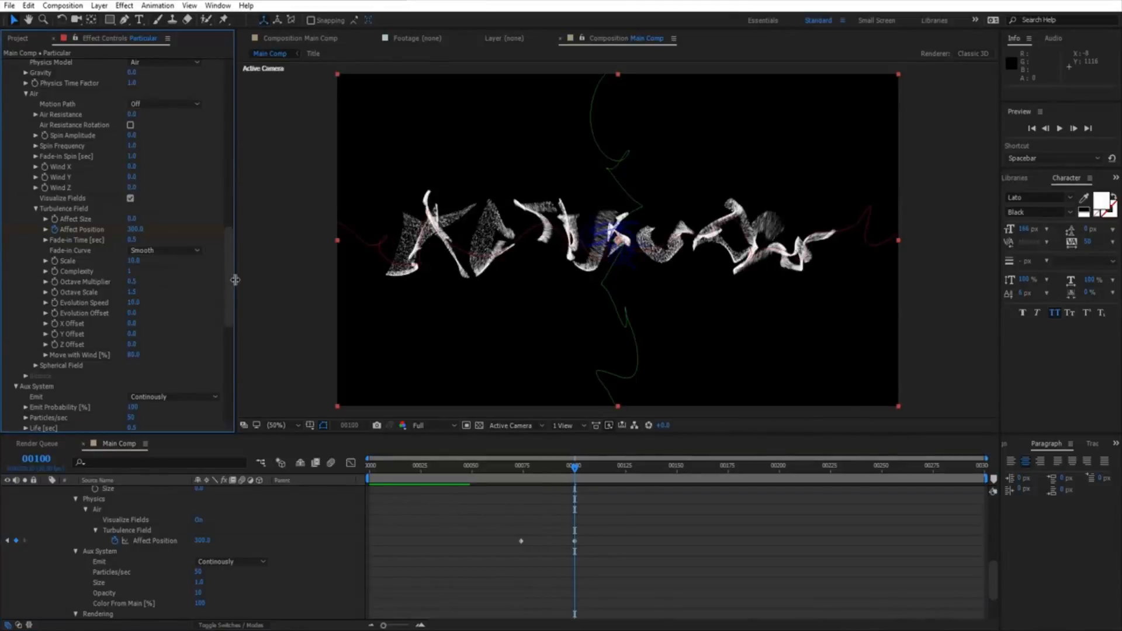
- Try an Aux System Particles/sec value of 200
{"action": "left_click_drag", "start_coordinate": [229, 282], "coordinate": [236, 385]}
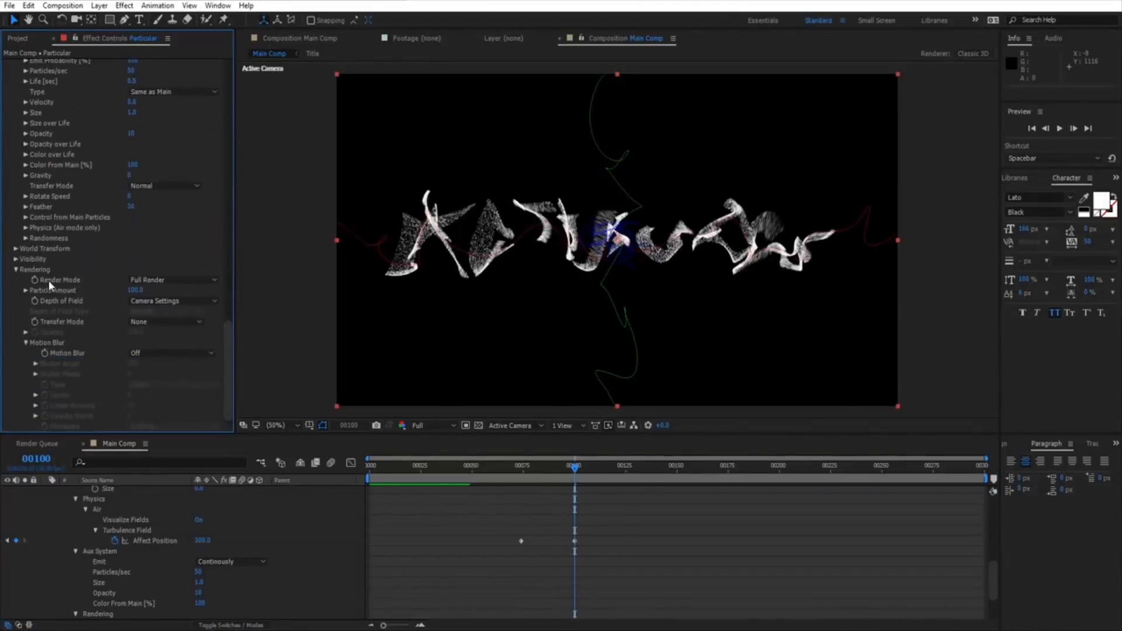
{"action": "scroll", "coordinate": [20, 257], "scroll_direction": "up", "scroll_amount": 6}
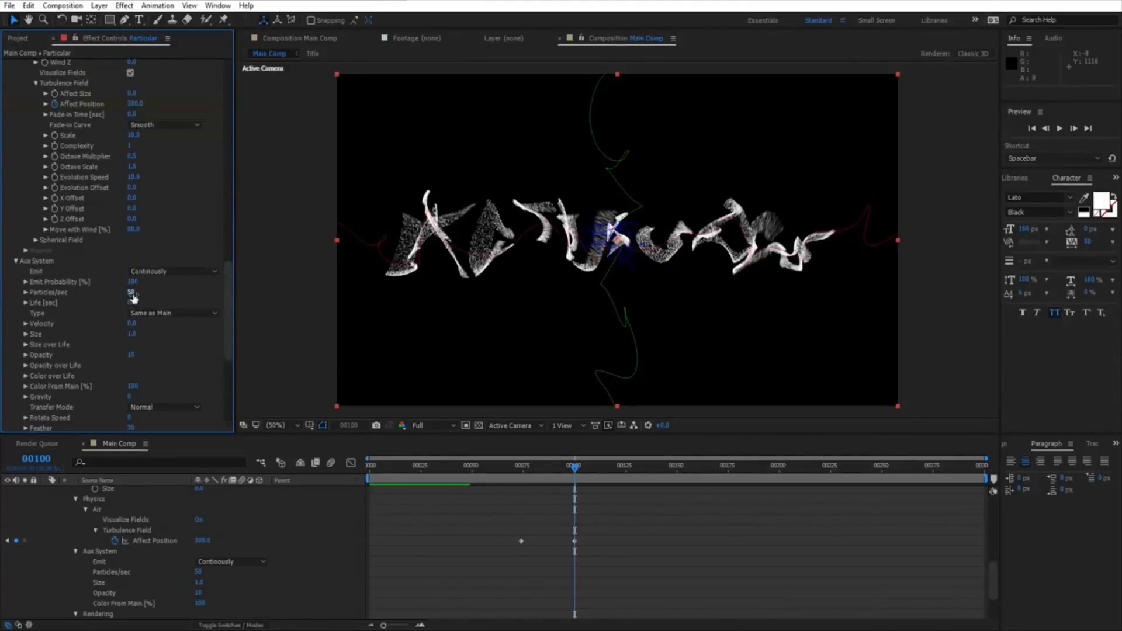
{"action": "left_click", "coordinate": [133, 292]}
{"action": "type", "text": "200"}
{"action": "key", "text": "Return"}
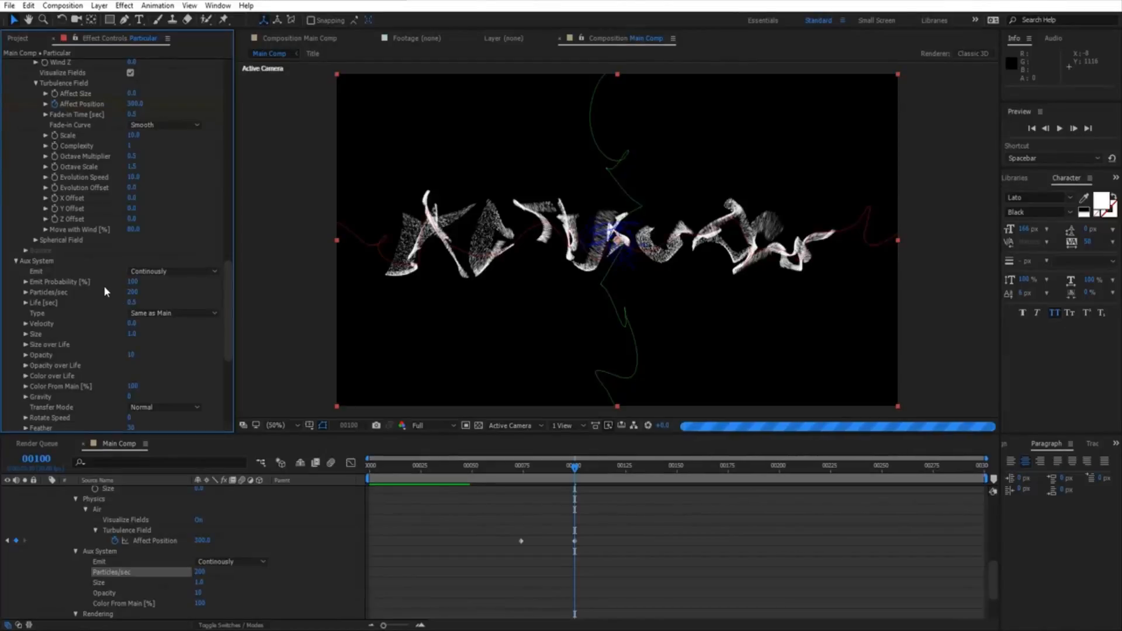
- Raise the Aux System's Particles/sec to 400
{"action": "left_click", "coordinate": [132, 292]}
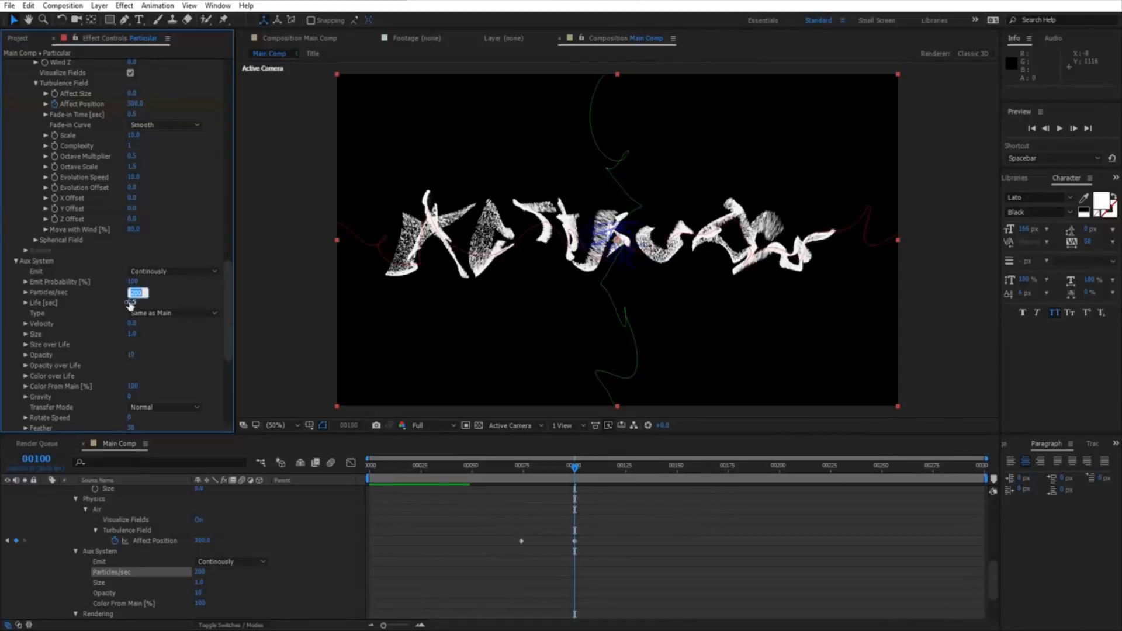
{"action": "type", "text": "400"}
{"action": "key", "text": "Return"}
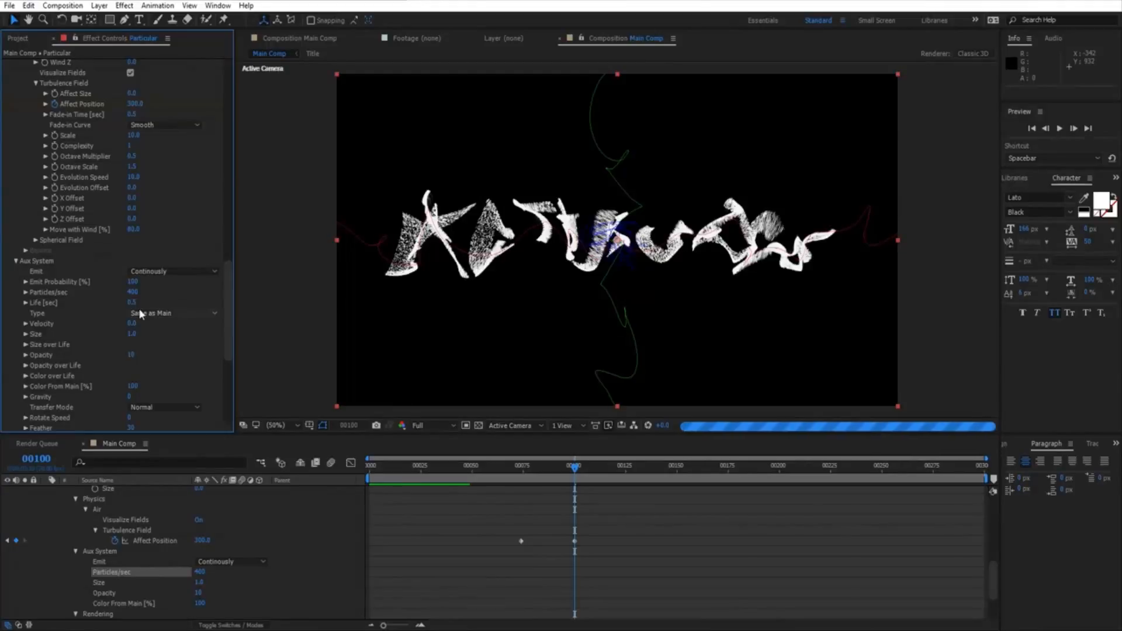
- Advance to frame 107 and turn off the Aux System's particle emission
{"action": "mouse_move", "coordinate": [572, 477]}
{"action": "left_mouse_down"}
{"action": "mouse_move", "coordinate": [556, 477]}
{"action": "mouse_move", "coordinate": [589, 477]}
{"action": "left_mouse_up"}
{"action": "left_click", "coordinate": [169, 271]}
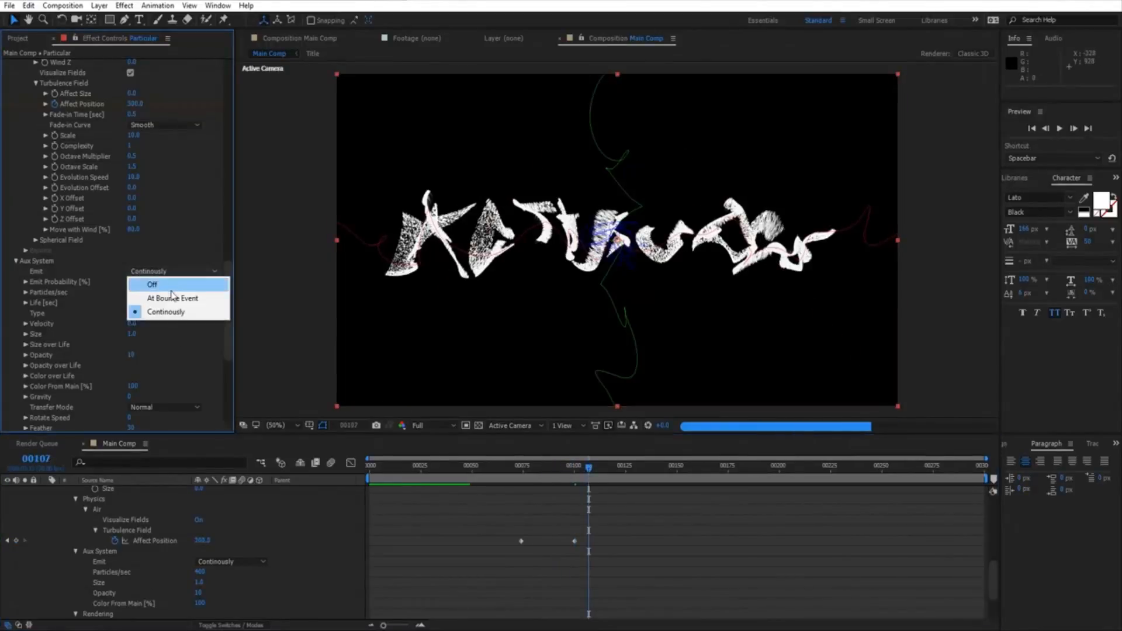
{"action": "left_click", "coordinate": [220, 284]}
- Set the main particle Size to 3
{"action": "scroll", "coordinate": [226, 250], "scroll_direction": "up", "scroll_amount": 6}
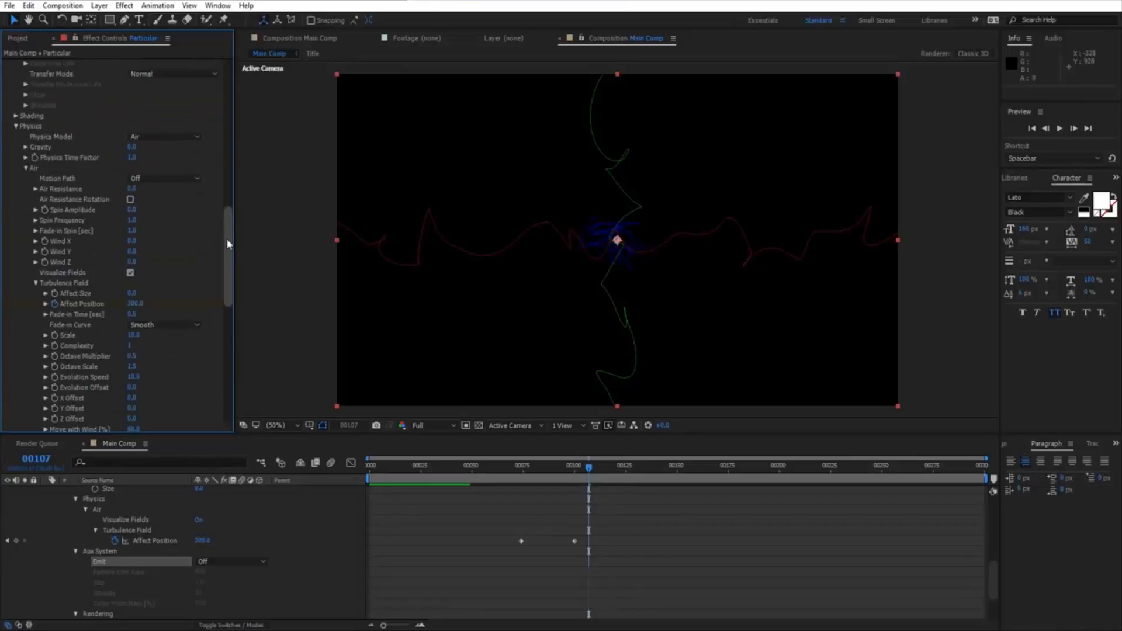
{"action": "left_click_drag", "start_coordinate": [226, 237], "coordinate": [228, 221]}
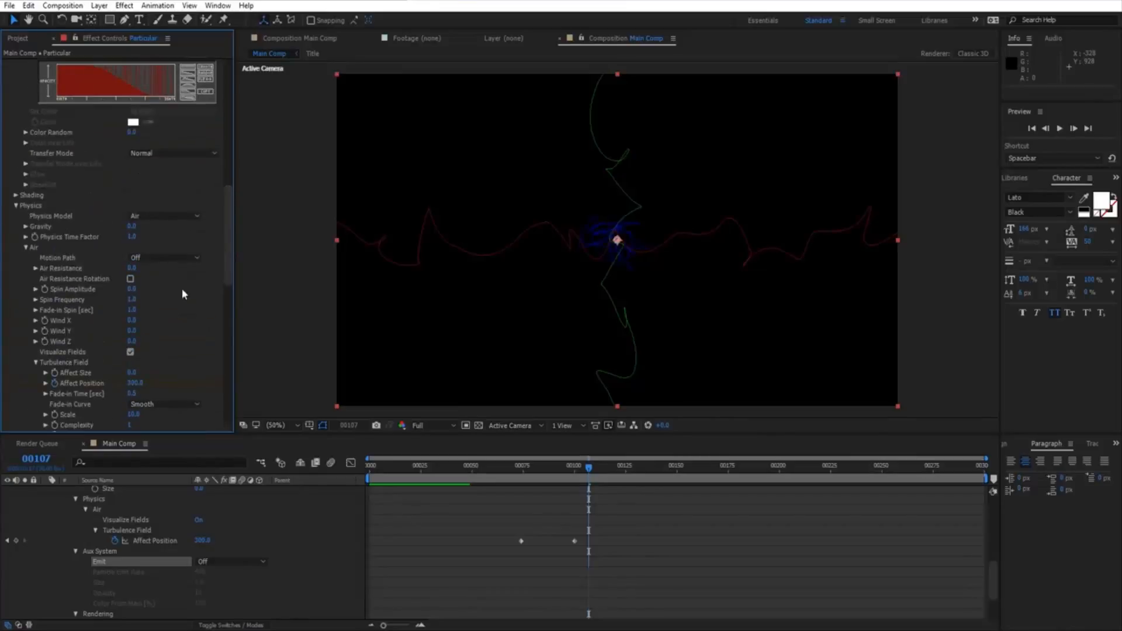
{"action": "left_click_drag", "start_coordinate": [229, 231], "coordinate": [235, 155]}
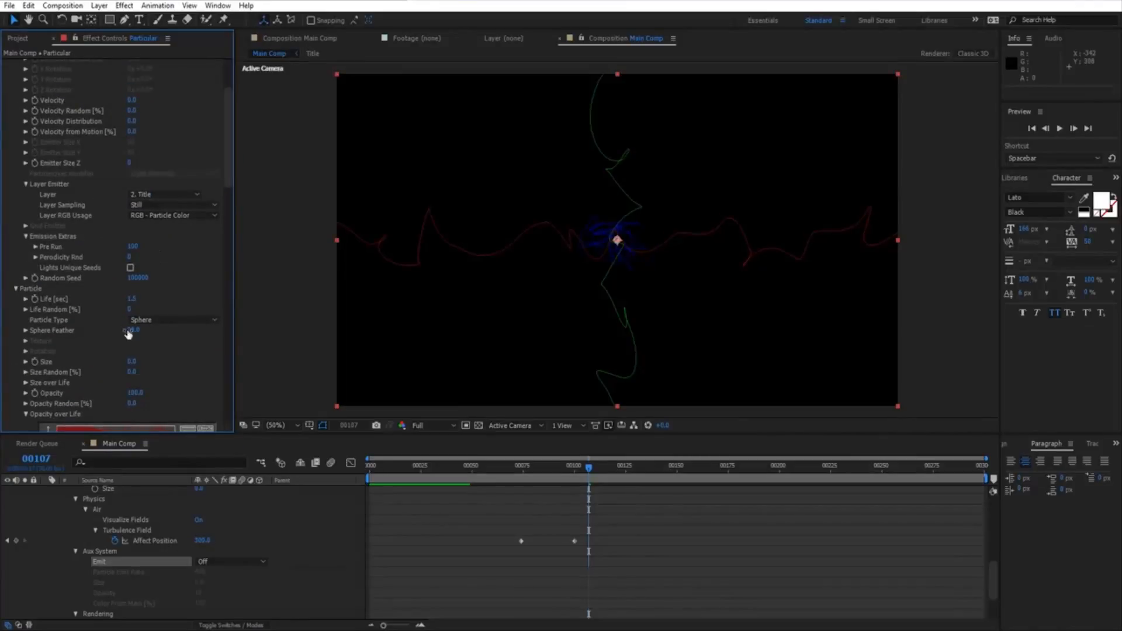
{"action": "left_click", "coordinate": [132, 357]}
{"action": "type", "text": "3"}
{"action": "key", "text": "Return"}
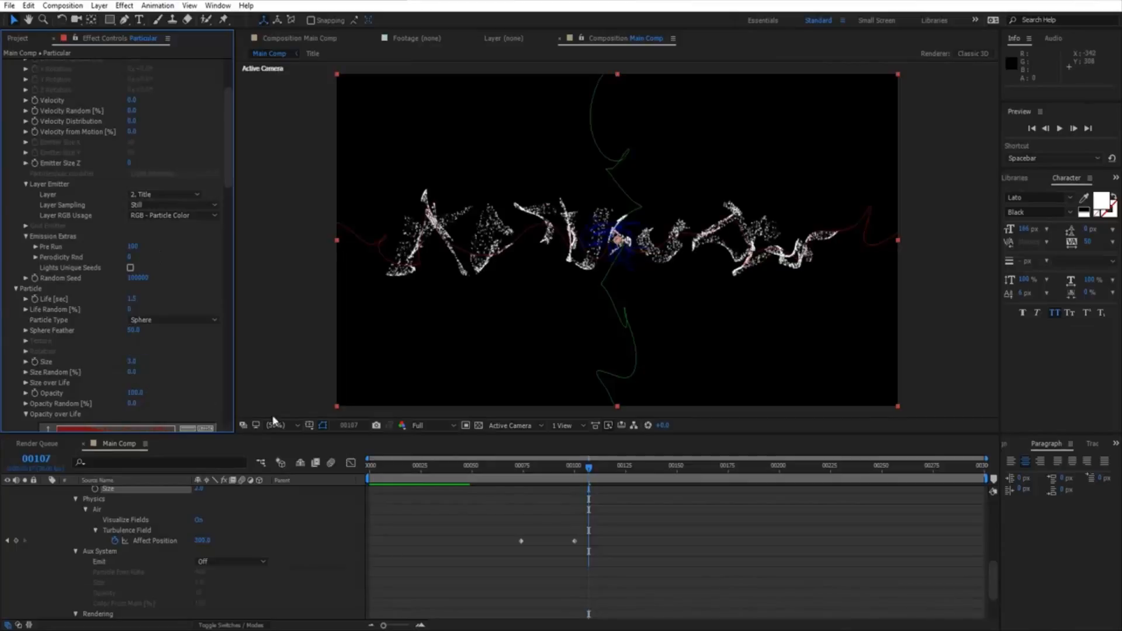
- Keyframe the emitter Velocity from 0 at frame 74 to 100 at frame 78
{"action": "left_click", "coordinate": [573, 468]}
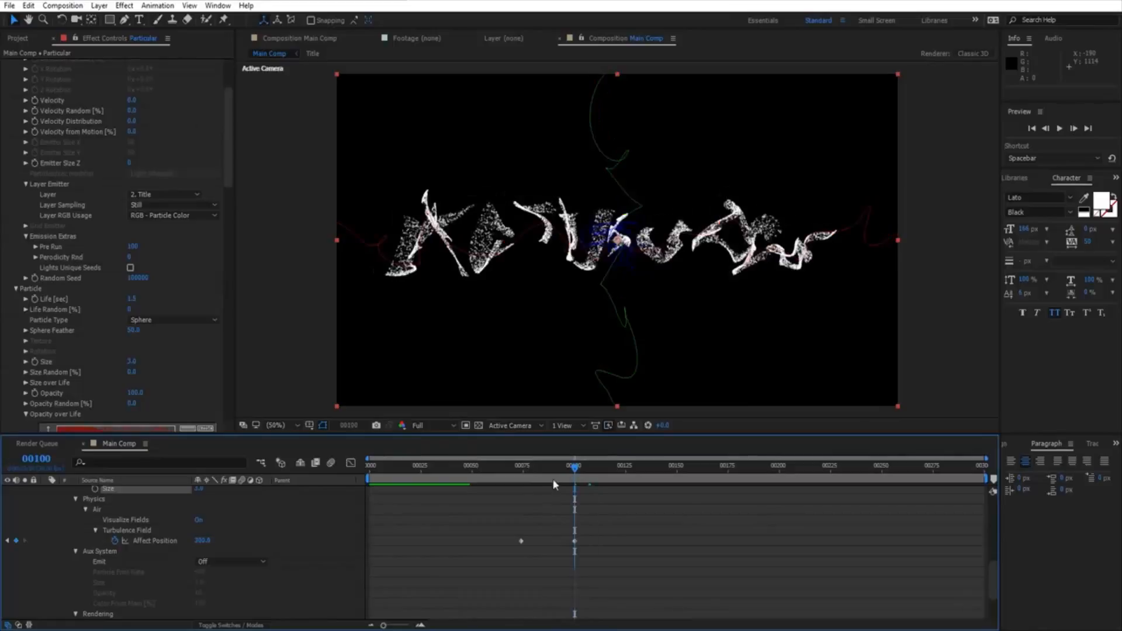
{"action": "left_click", "coordinate": [520, 467]}
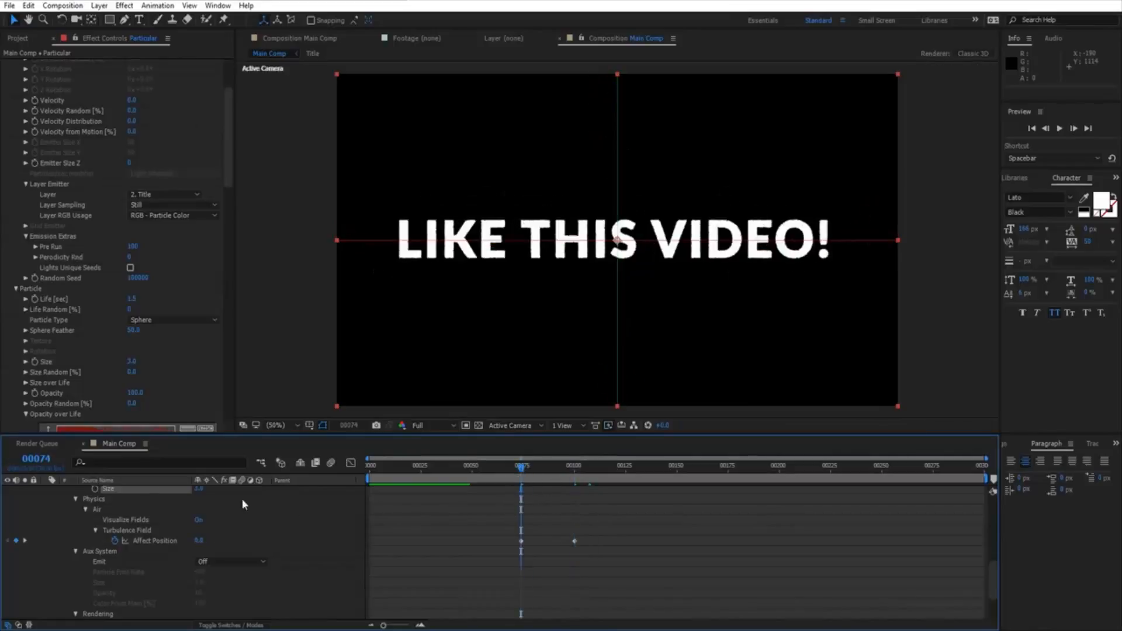
{"action": "scroll", "coordinate": [33, 269], "scroll_direction": "up", "scroll_amount": 3}
{"action": "left_click", "coordinate": [35, 200]}
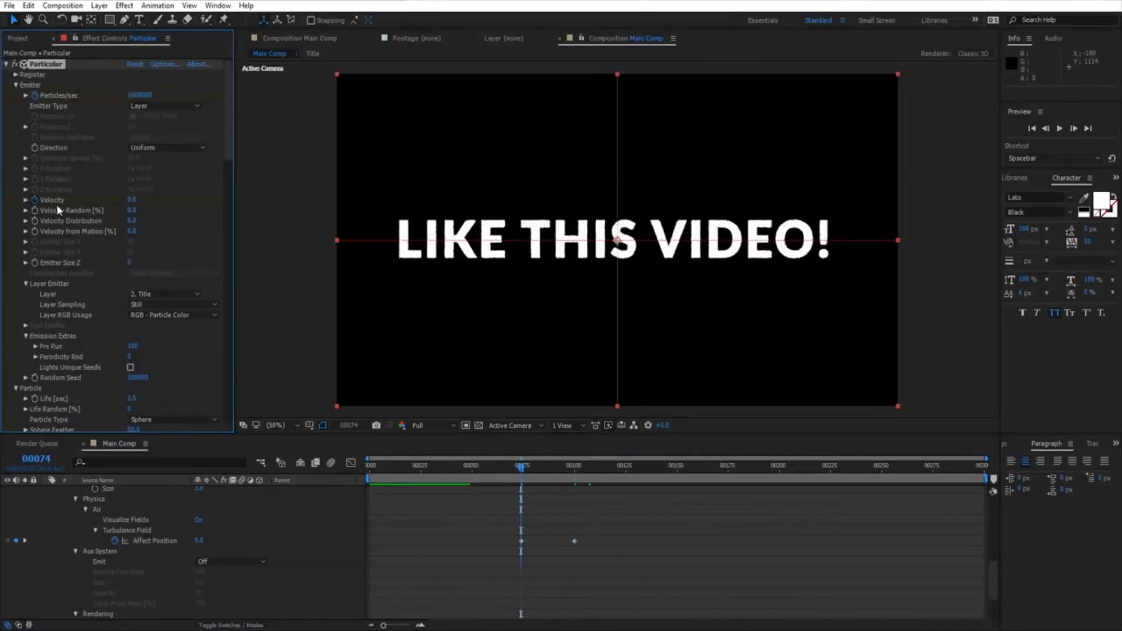
{"action": "key", "text": "Page_Down"}
{"action": "key", "text": "Page_Down"}
{"action": "key", "text": "Page_Down"}
{"action": "key", "text": "Page_Down"}
{"action": "left_click", "coordinate": [132, 200]}
{"action": "type", "text": "100"}
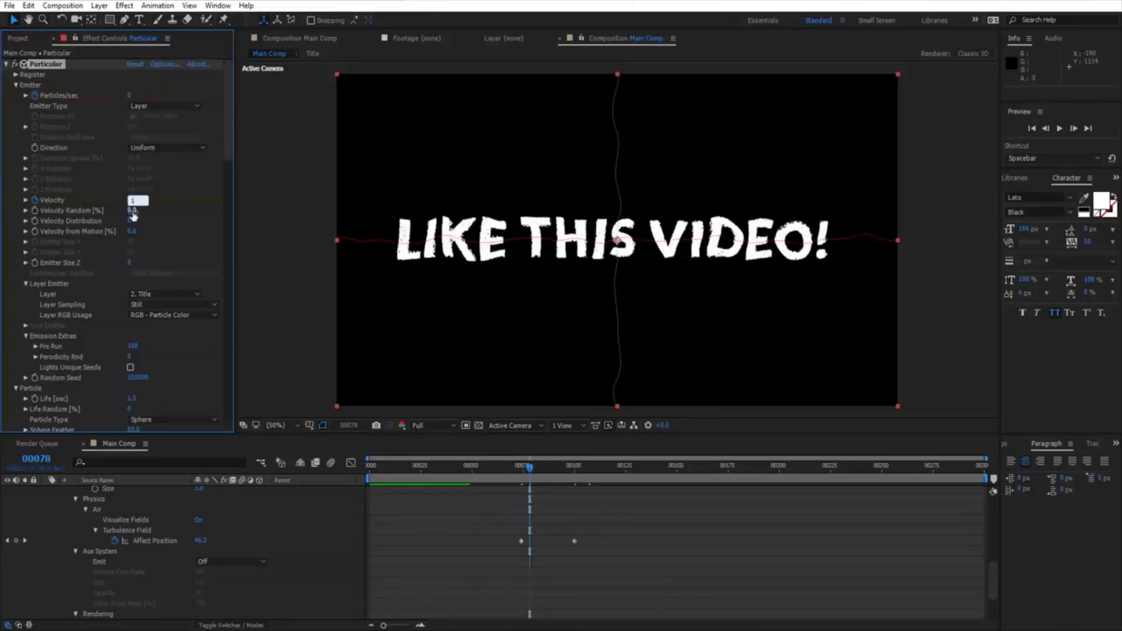
{"action": "key", "text": "Return"}
- Keyframe Velocity Random from 0% at frame 74 to 20% at frame 78, and reveal the animated properties
{"action": "left_click", "coordinate": [133, 211]}
{"action": "type", "text": "0"}
{"action": "key", "text": "Return"}
{"action": "key", "text": "Page_Up"}
{"action": "key", "text": "Page_Up"}
{"action": "key", "text": "Page_Up"}
{"action": "key", "text": "Page_Up"}
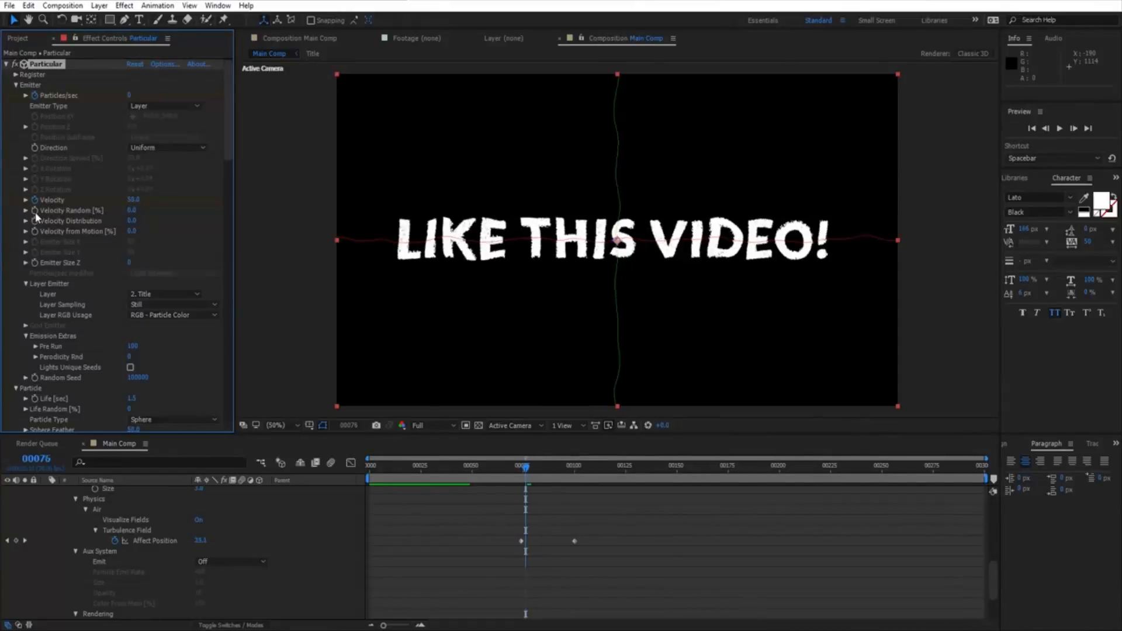
{"action": "key", "text": "Page_Down"}
{"action": "key", "text": "Page_Down"}
{"action": "key", "text": "Page_Down"}
{"action": "key", "text": "Page_Down"}
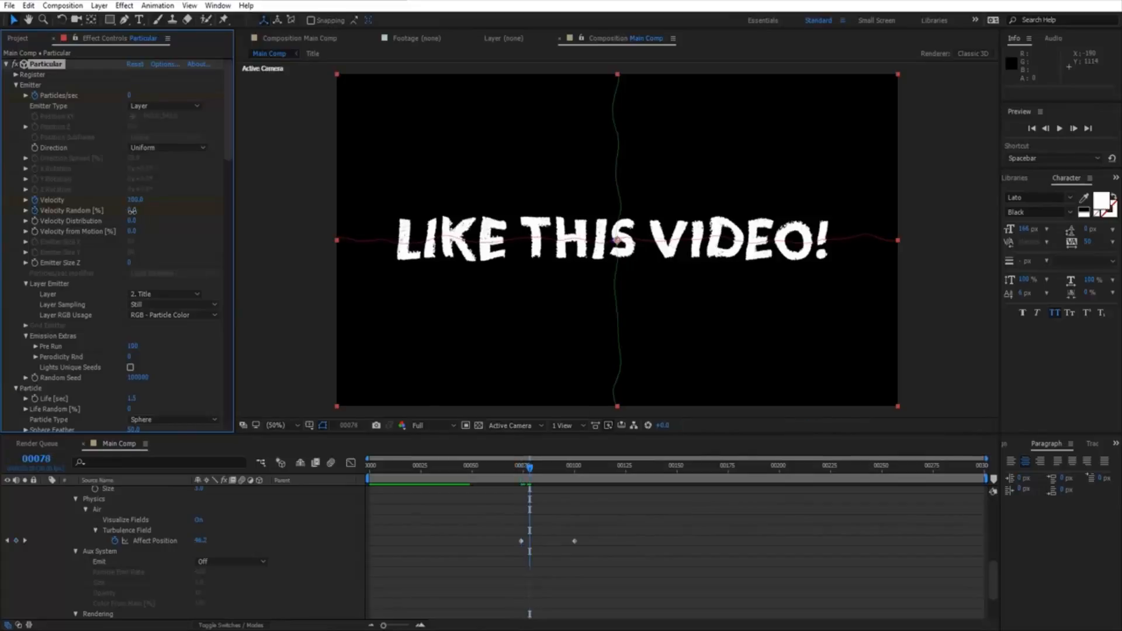
{"action": "left_click", "coordinate": [131, 211]}
{"action": "type", "text": "20"}
{"action": "key", "text": "Return"}
{"action": "key", "text": "u"}
{"action": "key", "text": "u"}
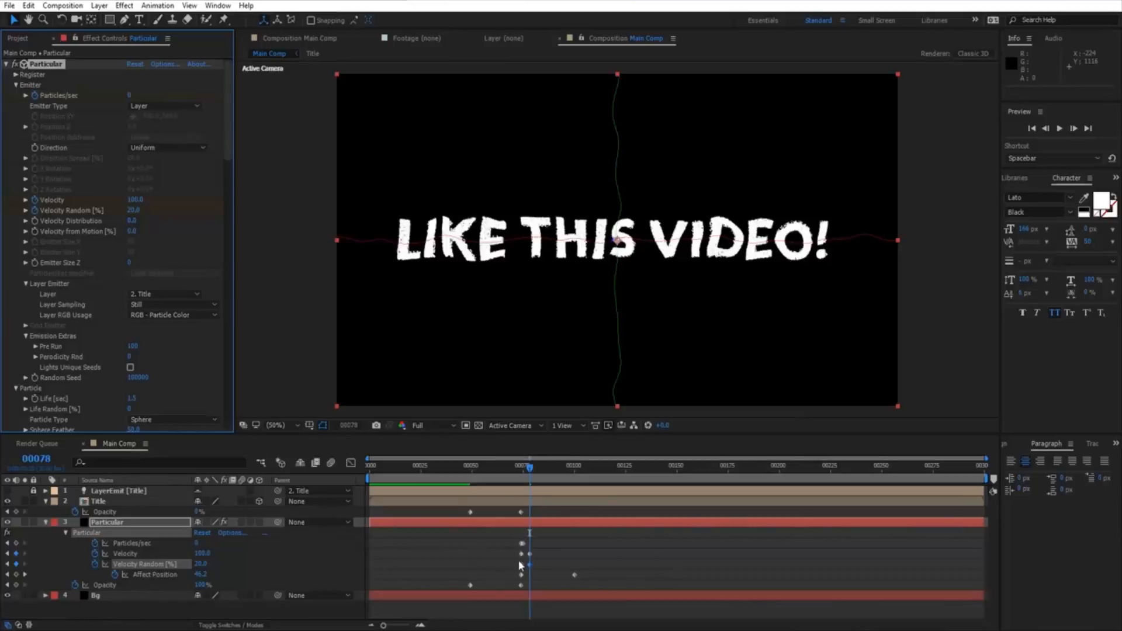
- Preview the particle spread and try a Velocity of 500 at frame 78
{"action": "left_click_drag", "start_coordinate": [531, 467], "coordinate": [578, 467]}
{"action": "key", "text": "space"}
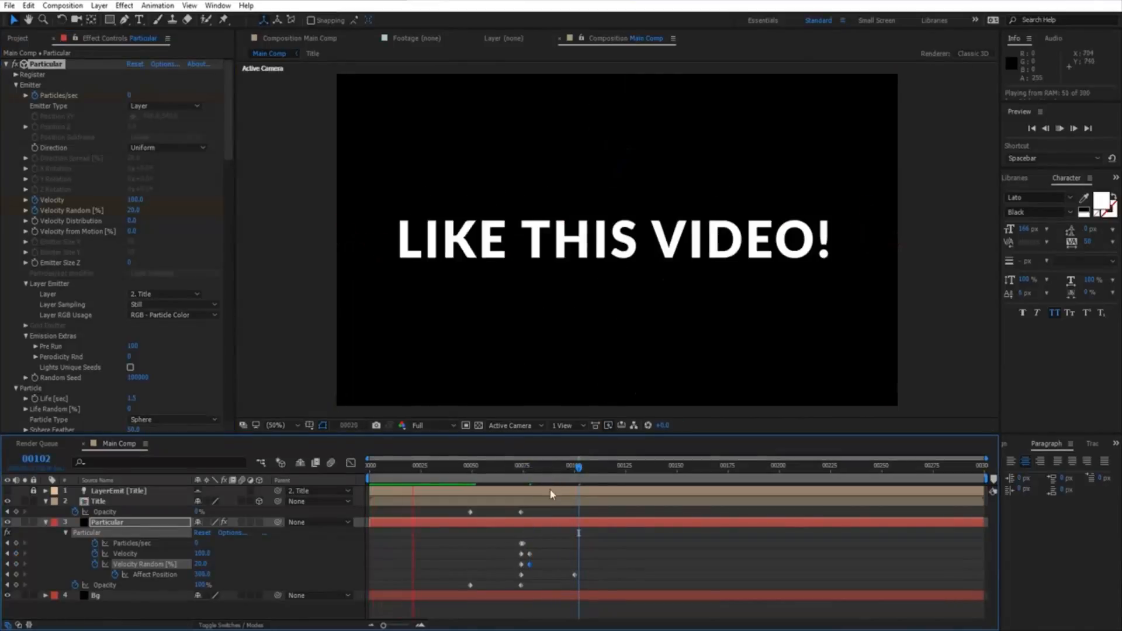
{"action": "left_click", "coordinate": [530, 470]}
{"action": "left_click", "coordinate": [202, 553]}
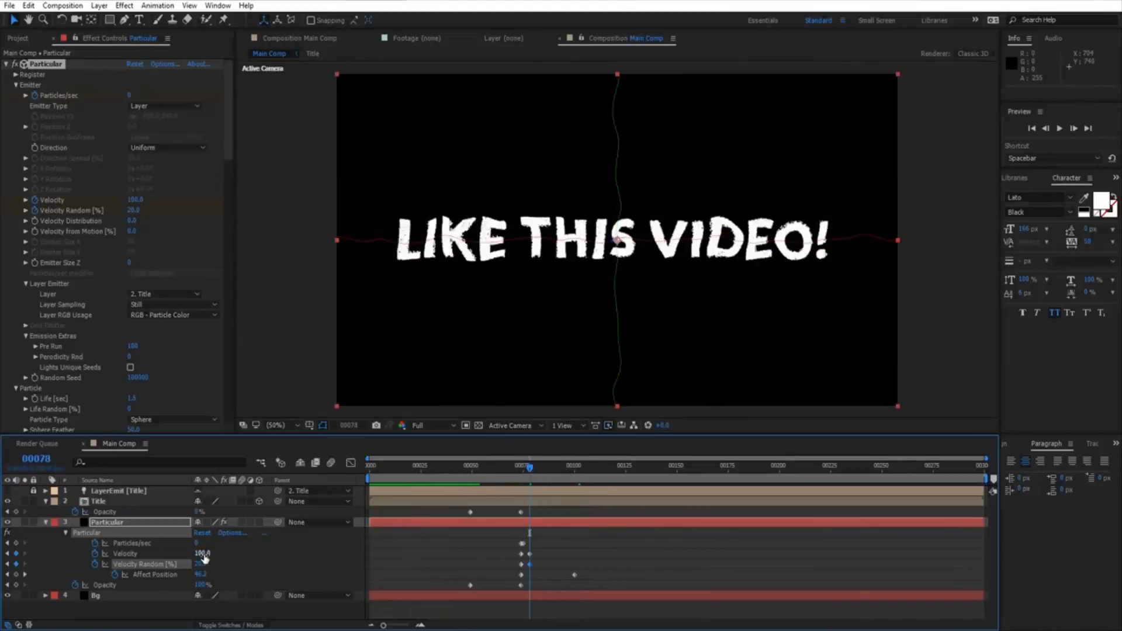
{"action": "type", "text": "500"}
{"action": "key", "text": "Return"}
- Shift the Particles/sec keyframes so they start at frame 78, and check the dispersion up to frame 100
{"action": "left_click_drag", "start_coordinate": [529, 467], "coordinate": [517, 568]}
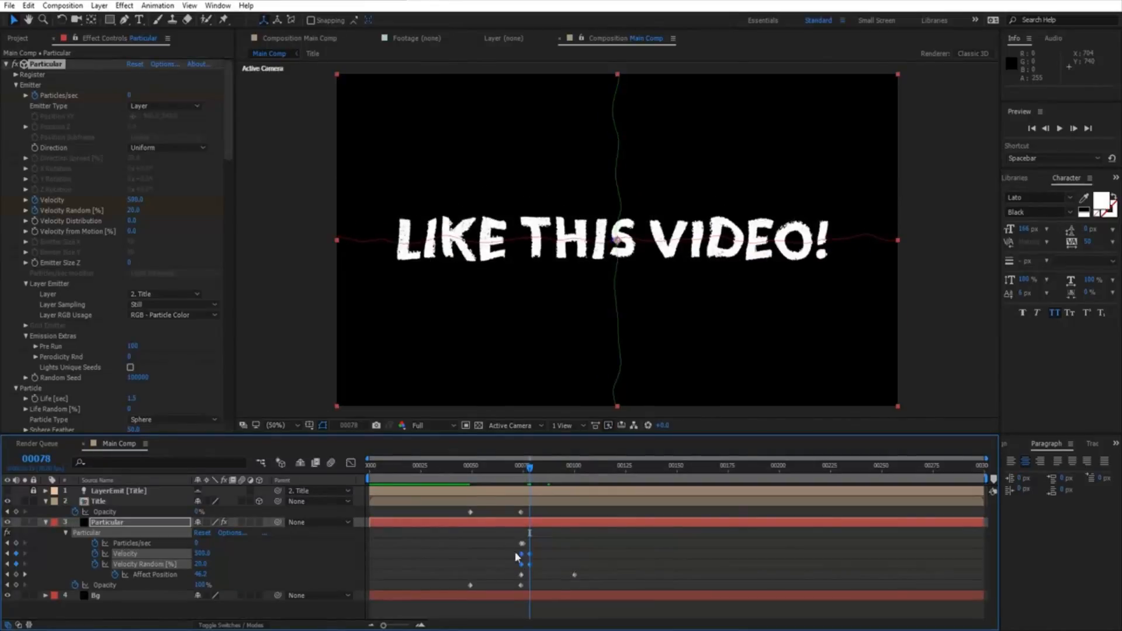
{"action": "left_click_drag", "start_coordinate": [524, 544], "coordinate": [533, 548]}
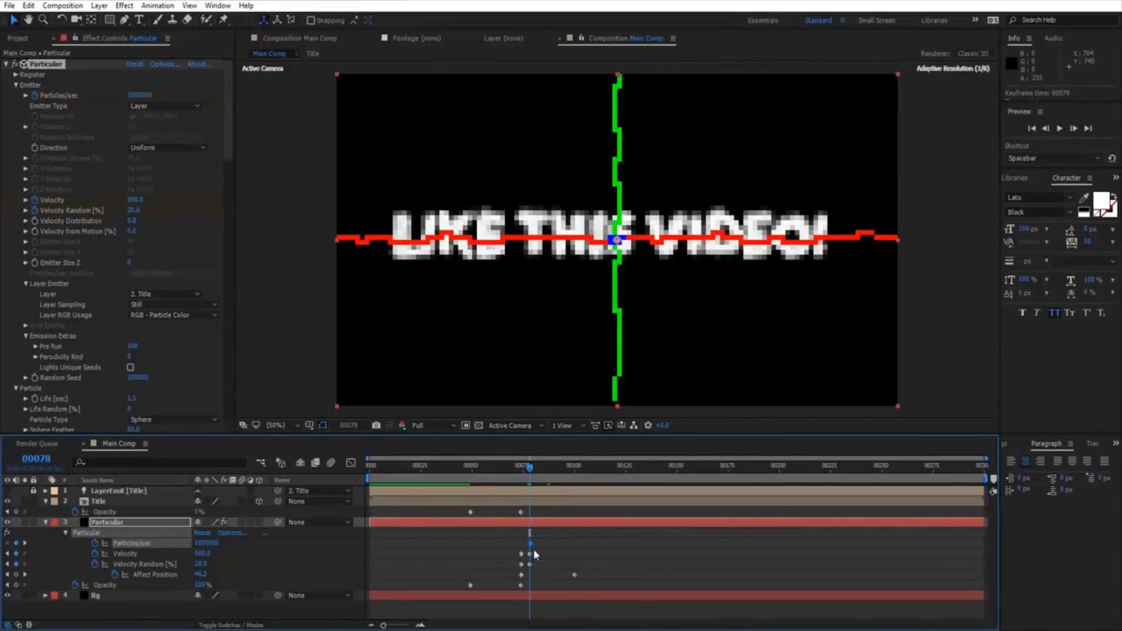
{"action": "left_click", "coordinate": [522, 467]}
{"action": "left_click_drag", "start_coordinate": [521, 467], "coordinate": [575, 494]}
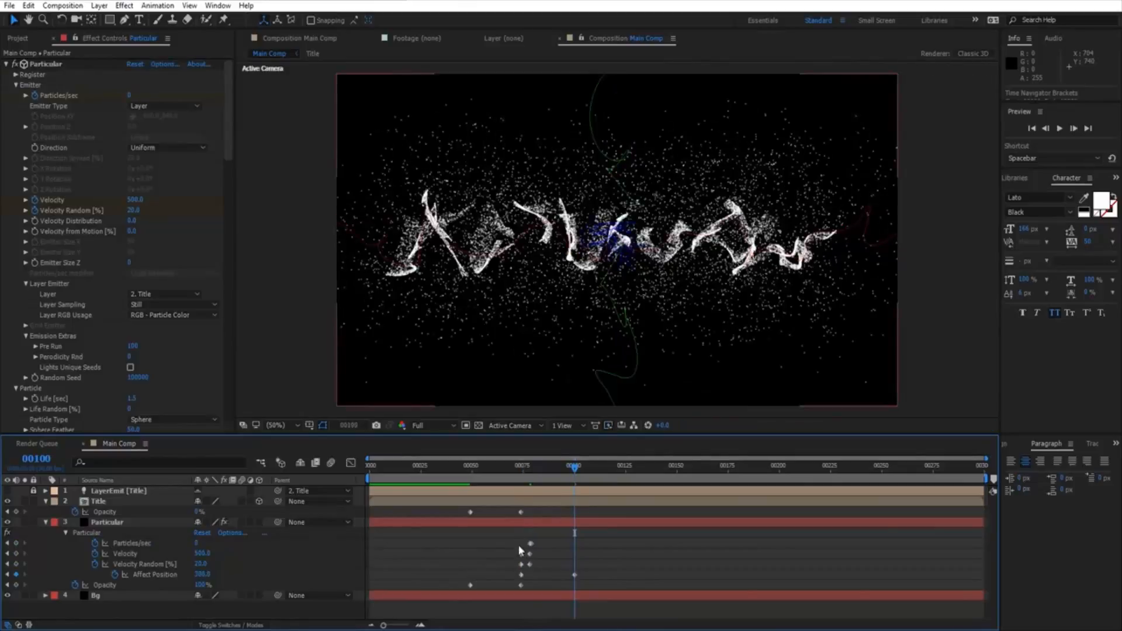
- Set the Velocity keyframe at frame 78 to 100 and check the particle spread at frame 105
{"action": "key", "text": "j"}
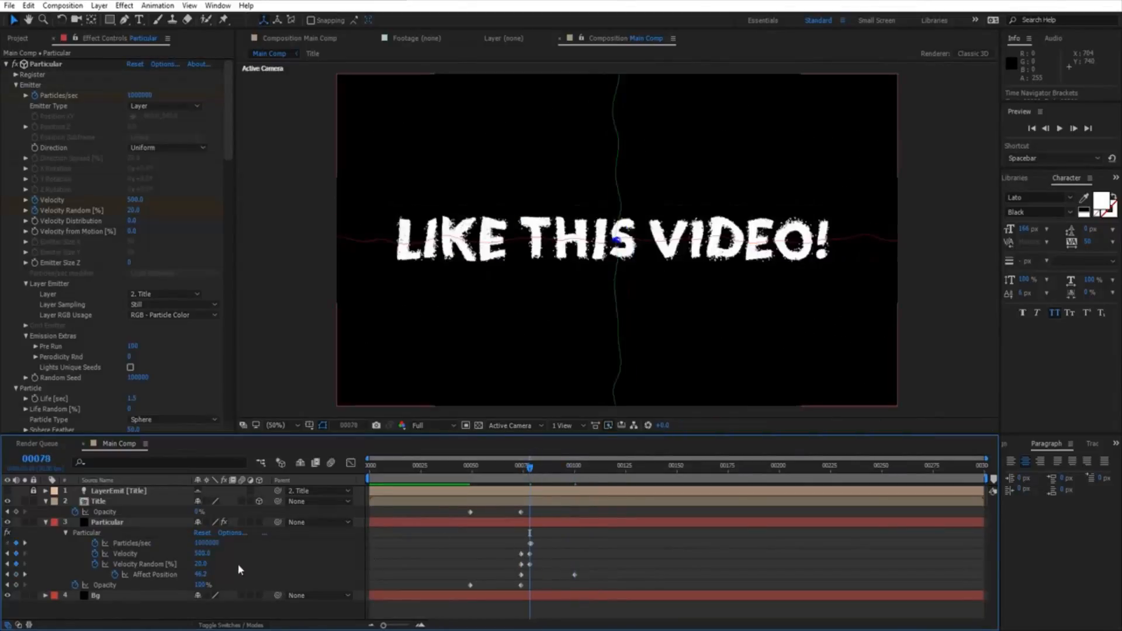
{"action": "left_click", "coordinate": [201, 554]}
{"action": "type", "text": "100"}
{"action": "key", "text": "Return"}
{"action": "left_click_drag", "start_coordinate": [527, 485], "coordinate": [584, 489]}
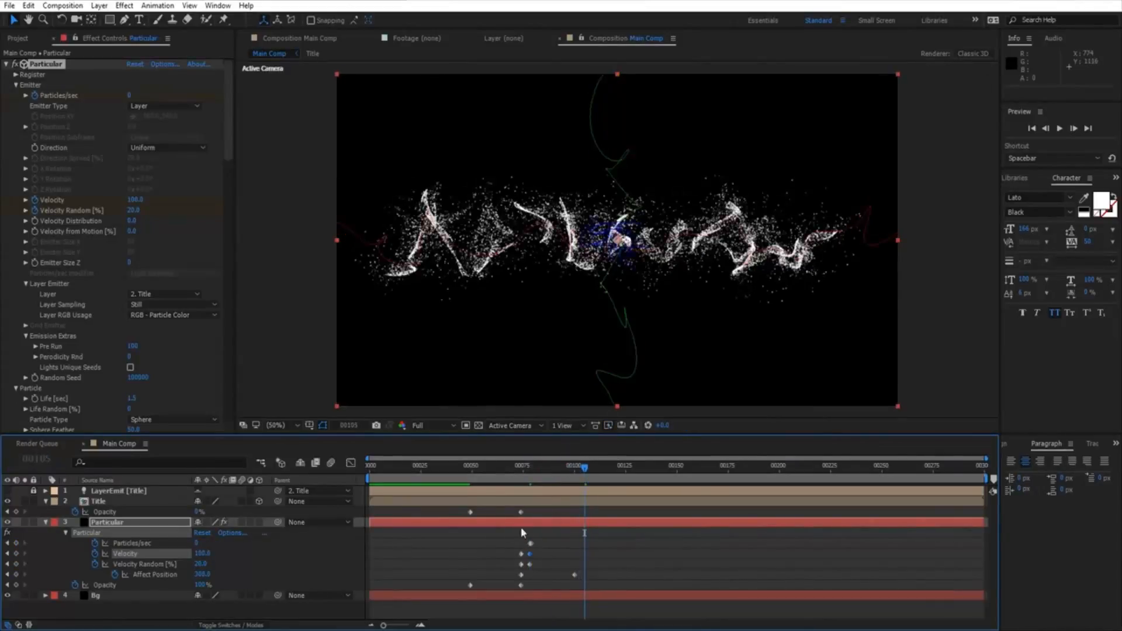
- Play back the title's dispersion and examine how the particles scatter between frames 100 and 122
{"action": "left_click", "coordinate": [530, 542]}
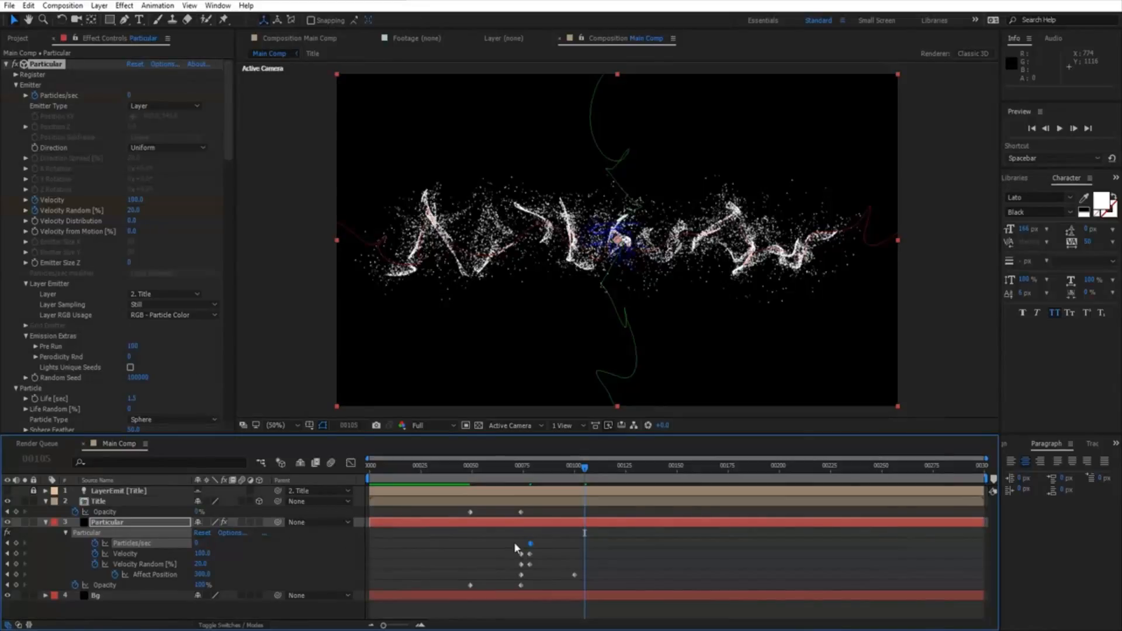
{"action": "left_click_drag", "start_coordinate": [556, 471], "coordinate": [620, 530]}
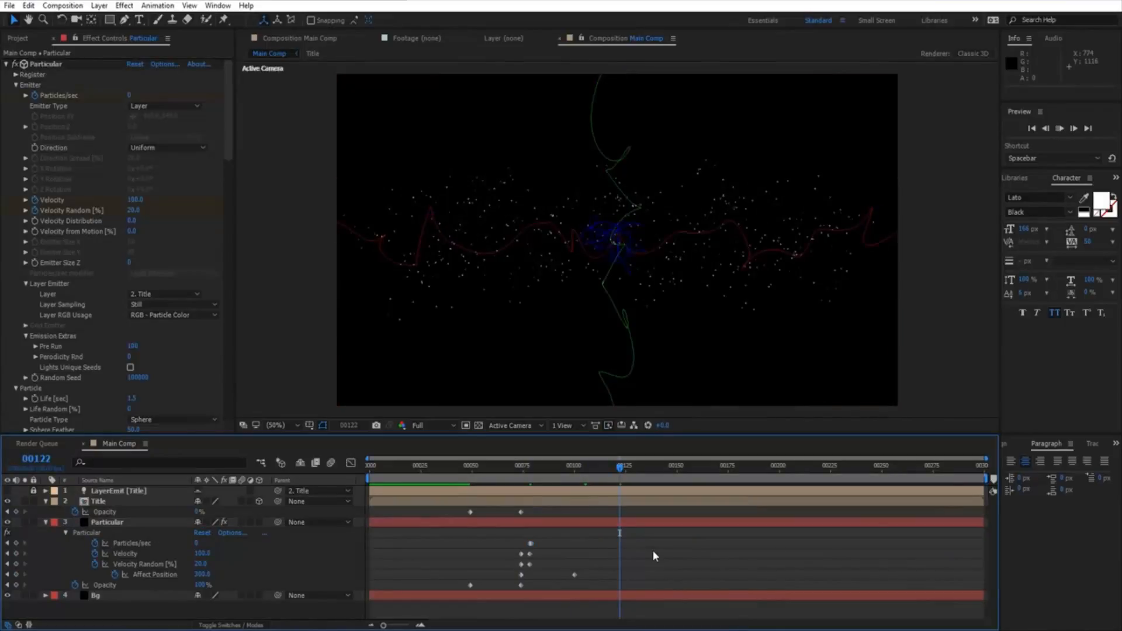
{"action": "key", "text": "space"}
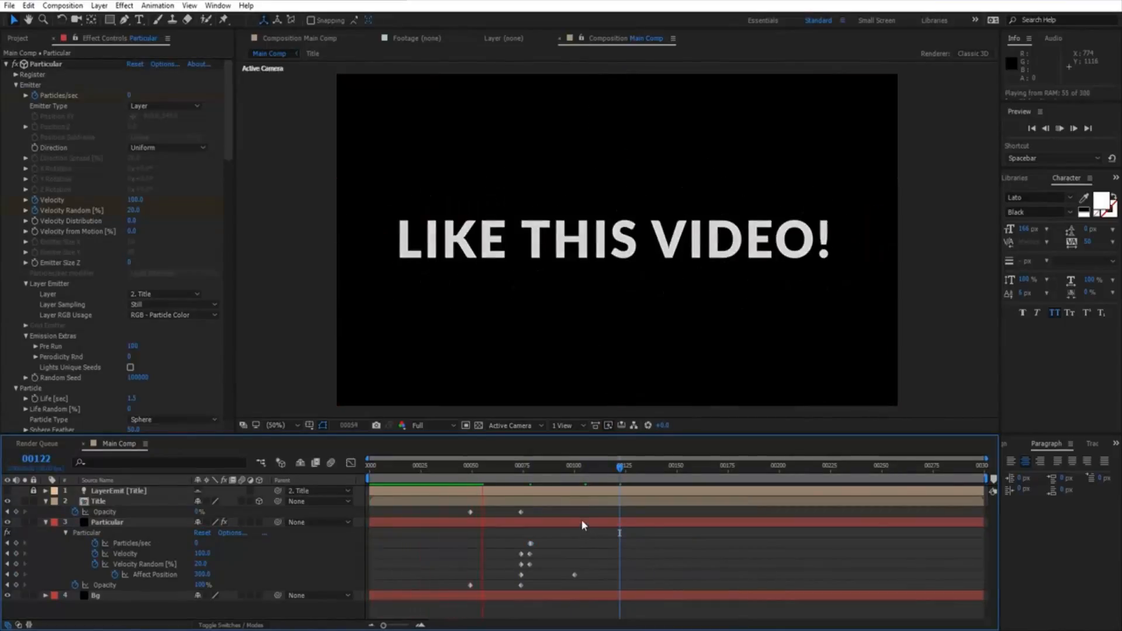
{"action": "key", "text": "space"}
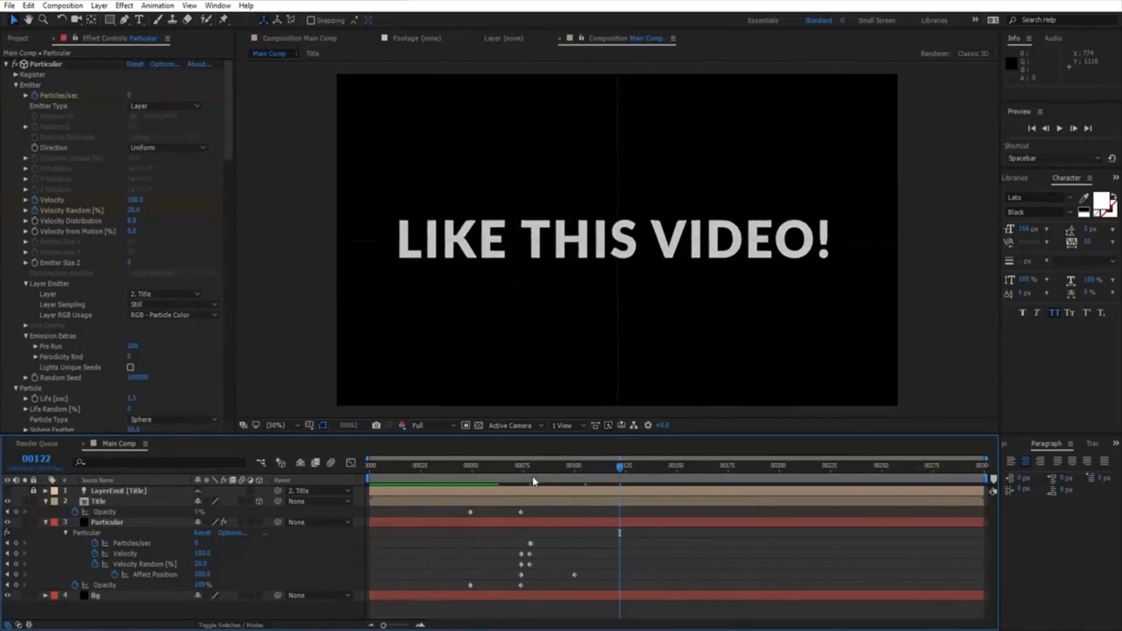
{"action": "left_click", "coordinate": [573, 467]}
{"action": "left_click_drag", "start_coordinate": [576, 471], "coordinate": [609, 467]}
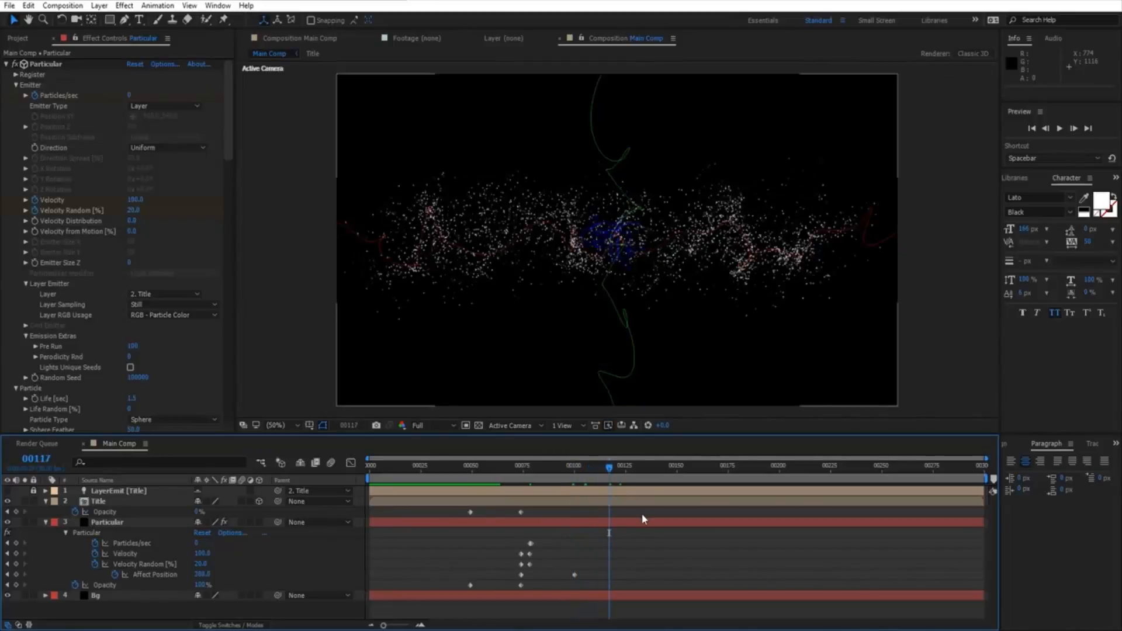